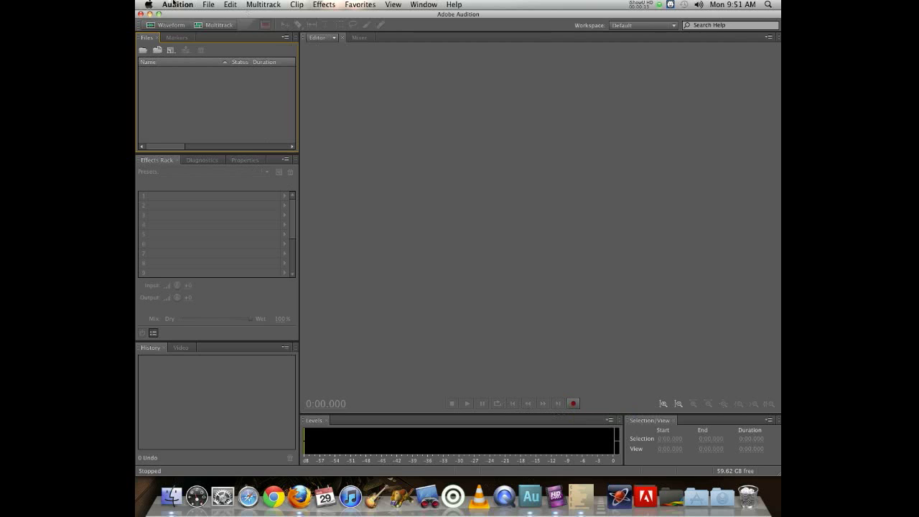
Create a new audio file named voice 1 at 44100 Hz, stereo, 16 bits
click(206, 5)
mouse_move(215, 17)
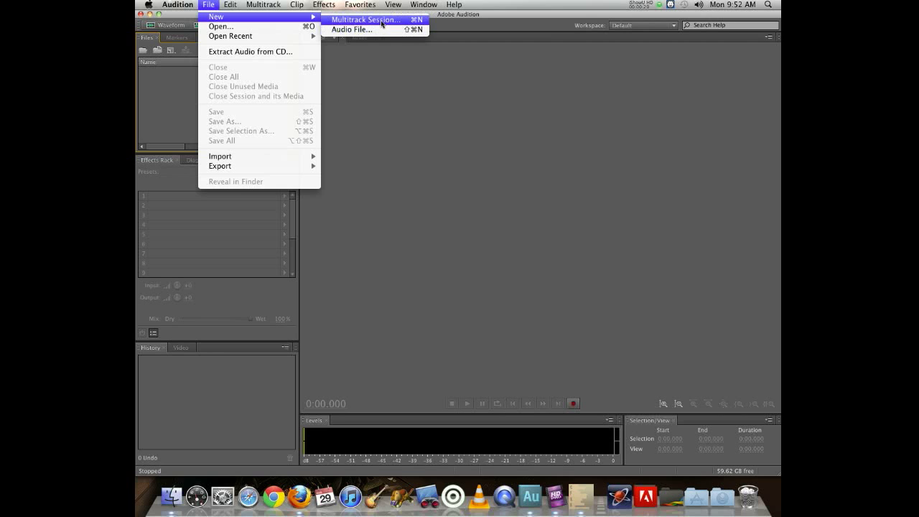
click(382, 30)
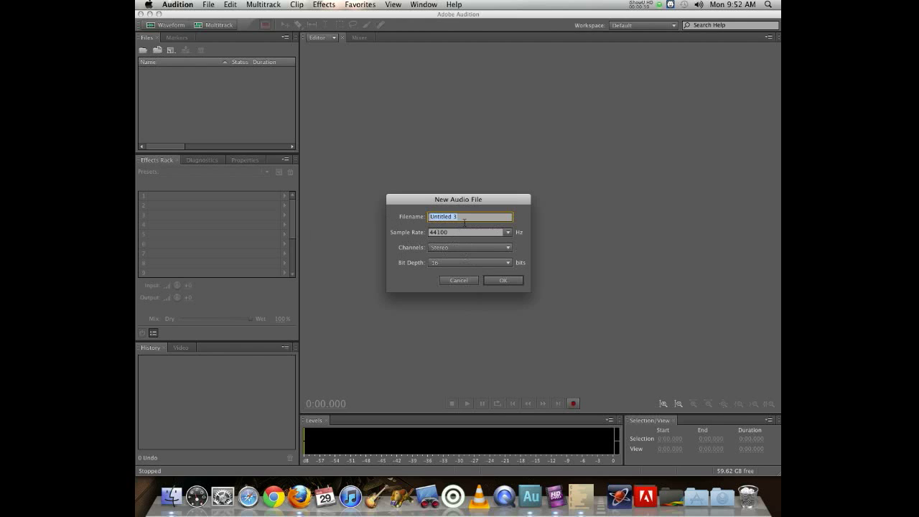
text(voice 12)
key(BackSpace)
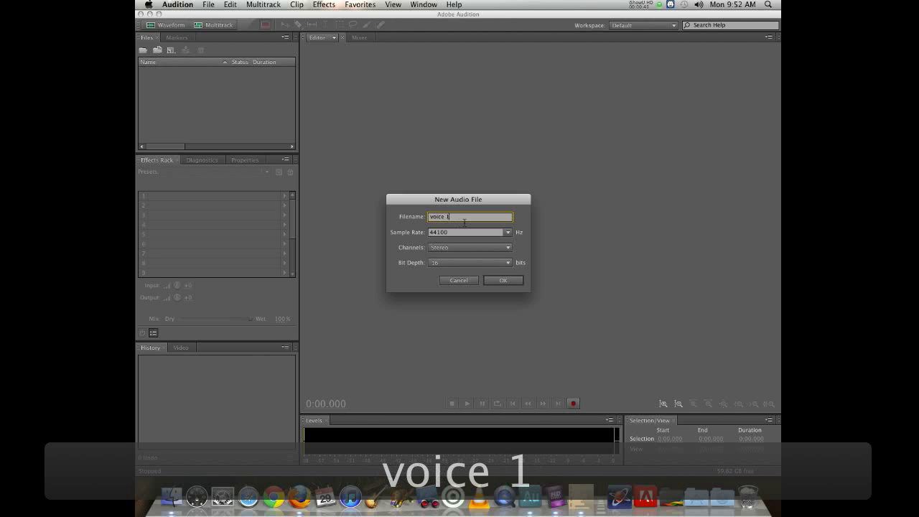
click(502, 281)
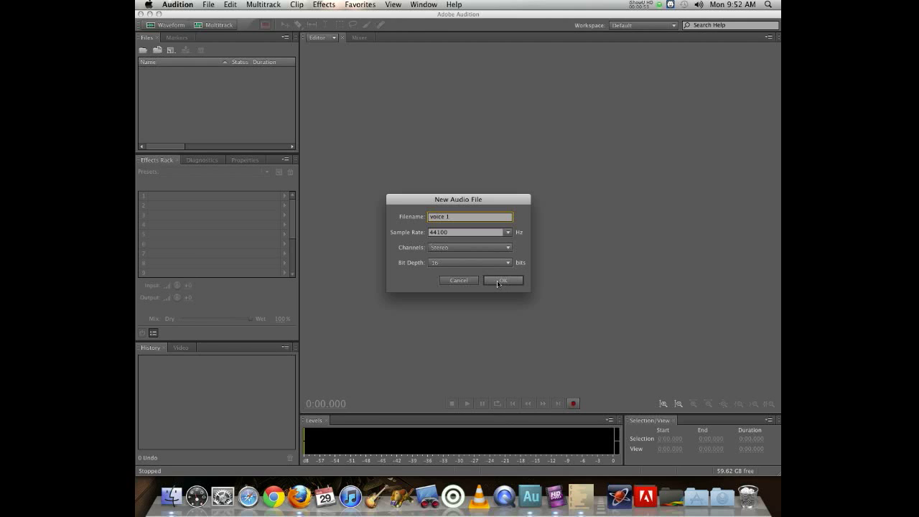
click(501, 281)
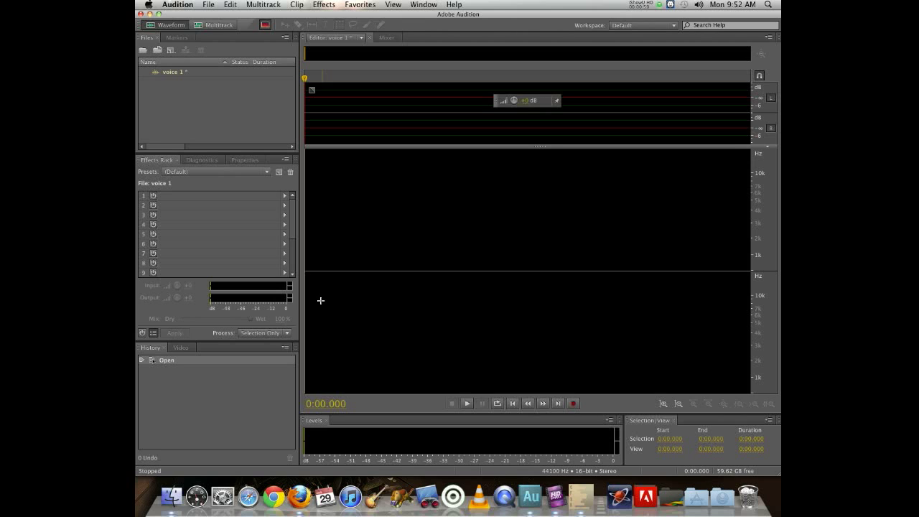
Record about 7.7 seconds of speech into voice 1 and stop the recording
click(573, 404)
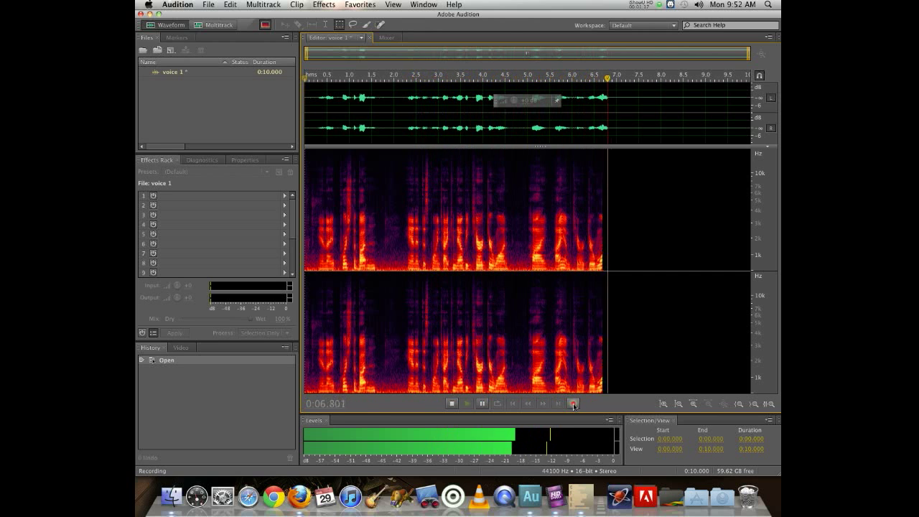
click(573, 404)
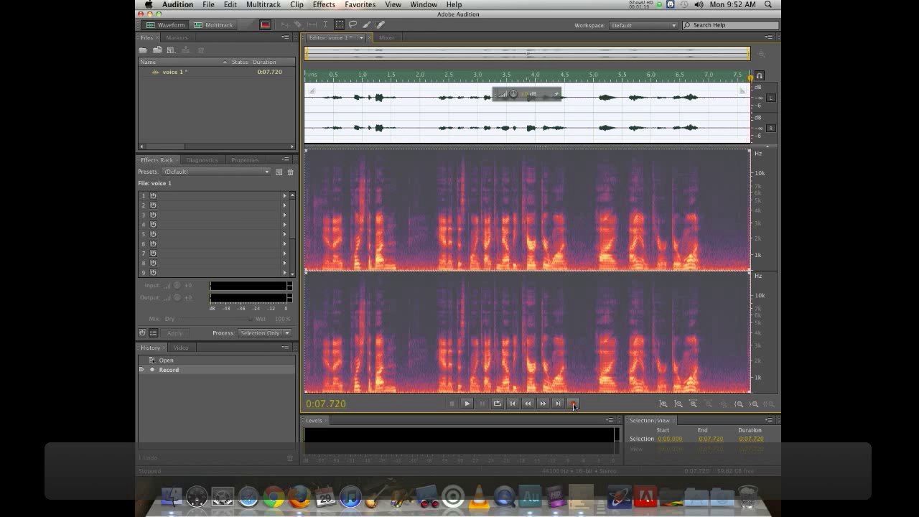
Clear the selection over the recording and hide the spectral frequency display so only the waveform is shown
click(547, 293)
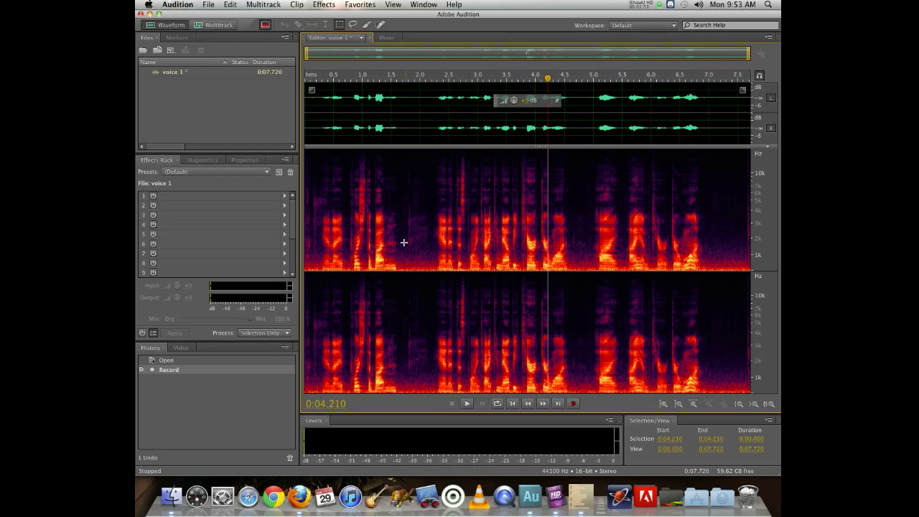
click(433, 199)
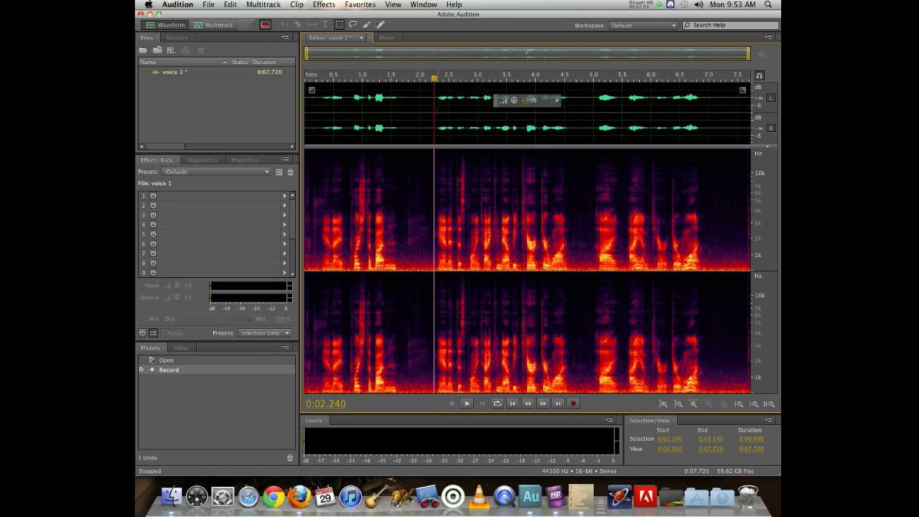
click(265, 25)
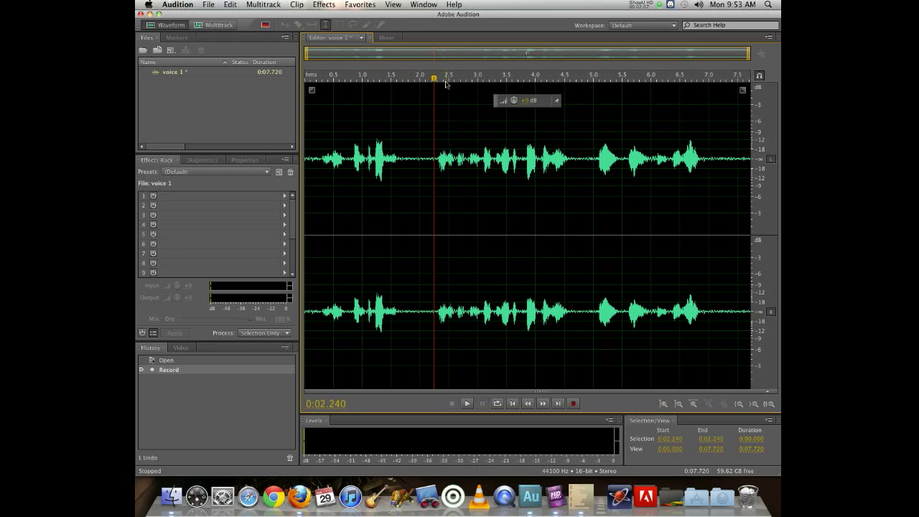
Play the voice 1 recording from its beginning to hear which part to keep, and stop near the end
mouse_move(433, 78)
mouse_down()
mouse_move(340, 79)
mouse_move(538, 79)
mouse_move(483, 93)
mouse_move(428, 91)
mouse_up()
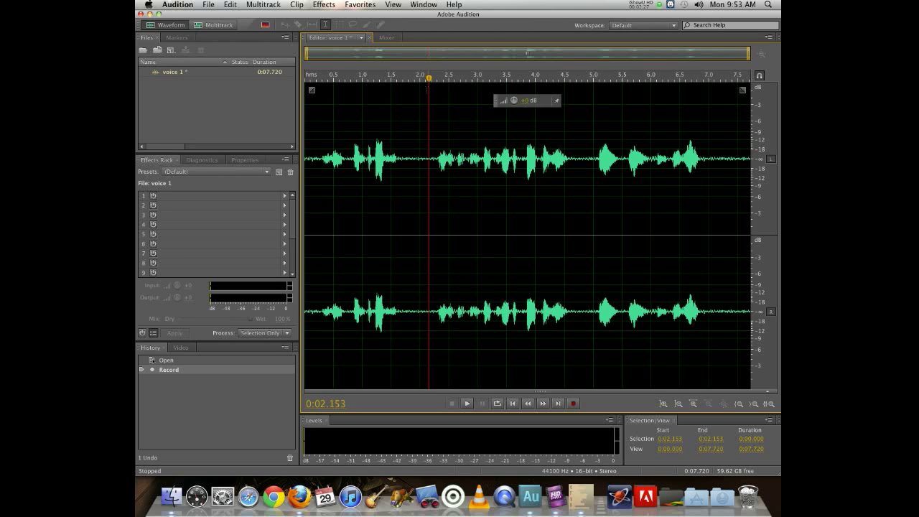
key(Home)
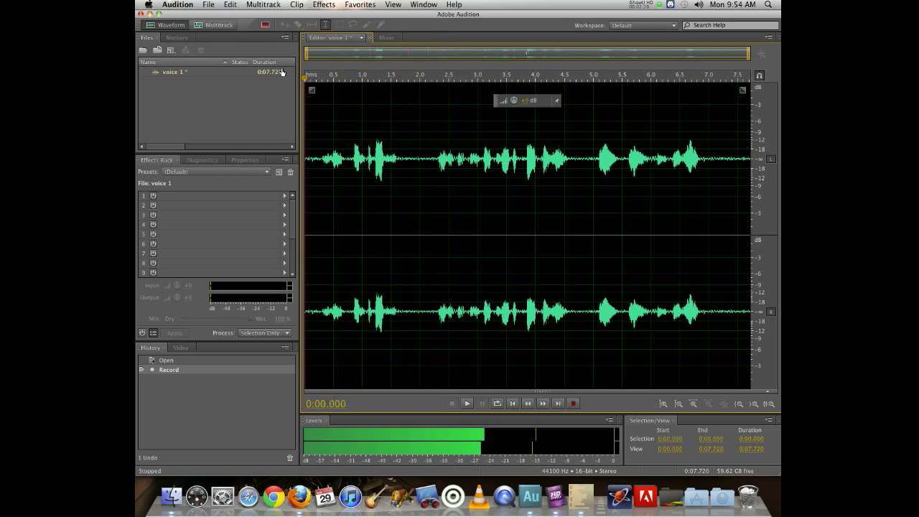
key(space)
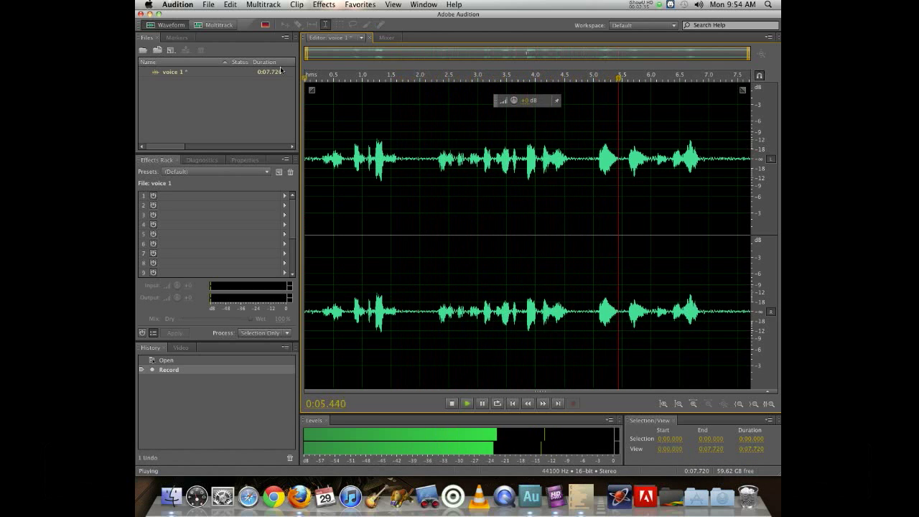
key(space)
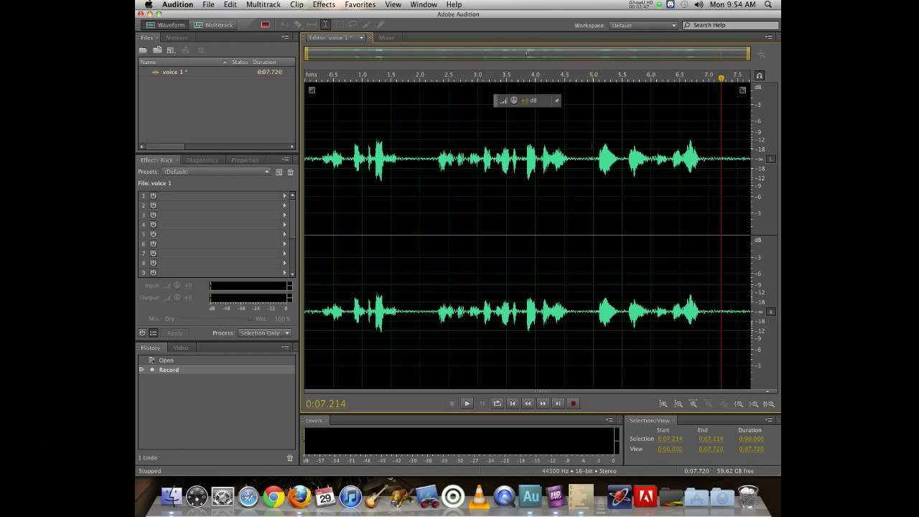
Trim voice 1 by deleting its first 5 seconds and the trailing silence after the 2-second mark of the remaining audio
drag(592, 146, 304, 146)
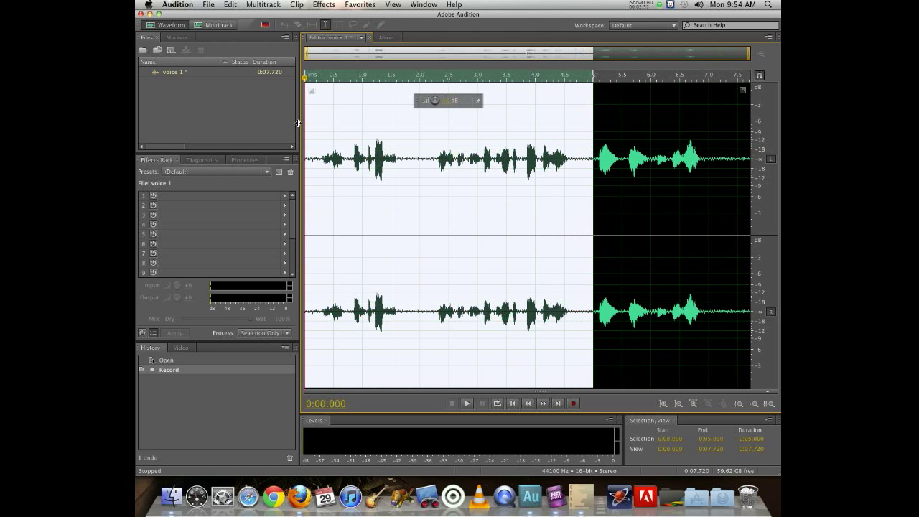
key(Delete)
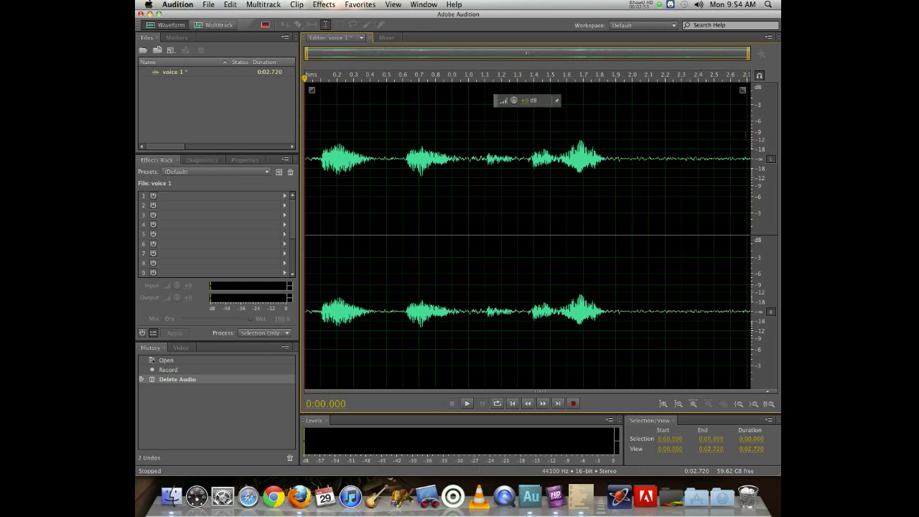
drag(632, 142, 779, 180)
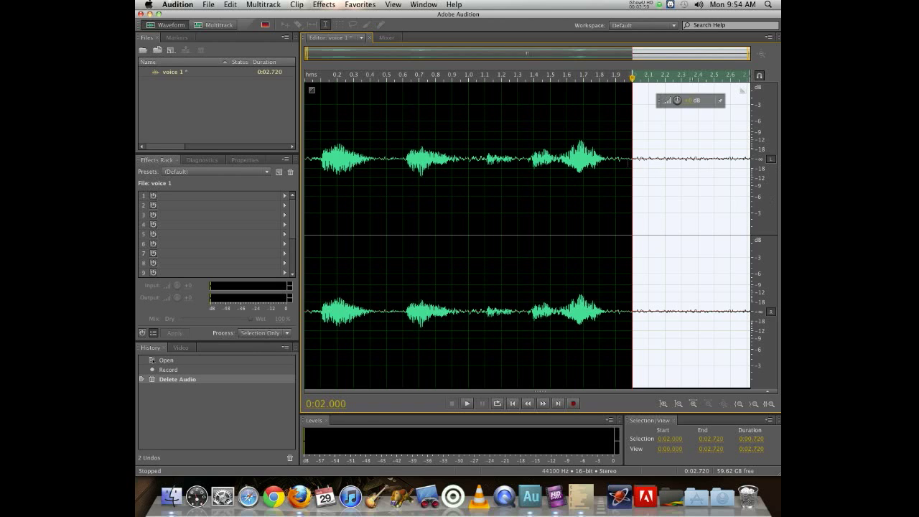
key(Delete)
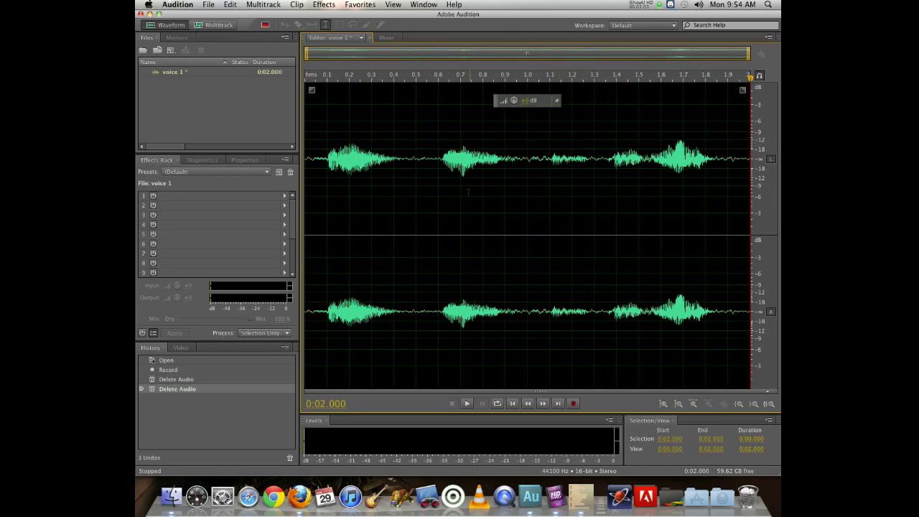
Create a second audio file named voice 2 at 44100 Hz, stereo, 16 bits
click(208, 4)
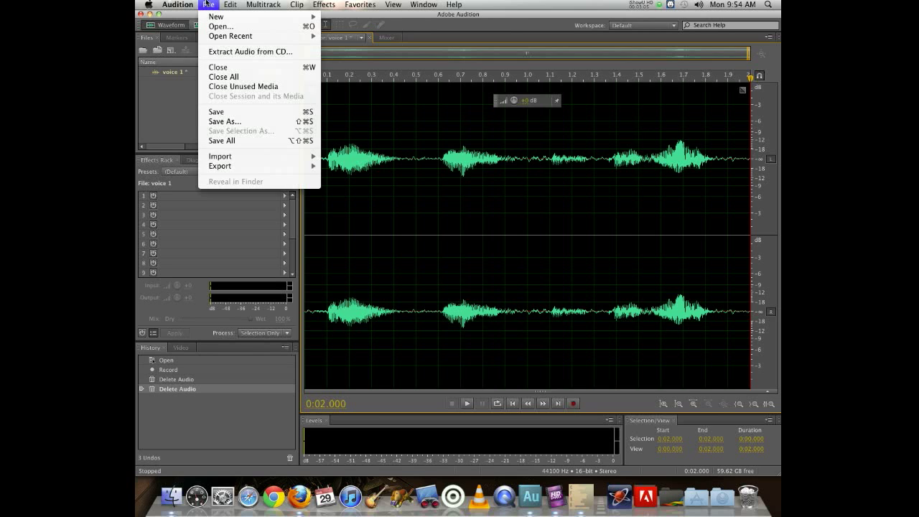
mouse_move(211, 17)
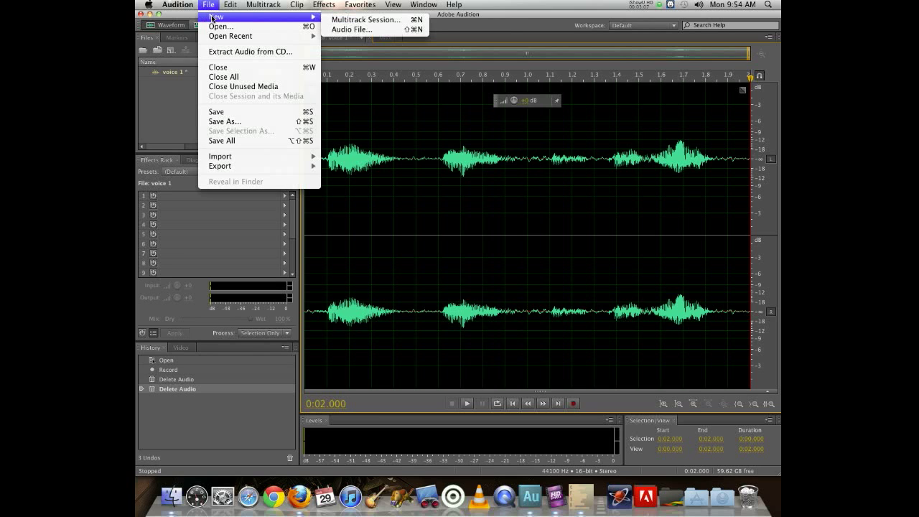
click(352, 29)
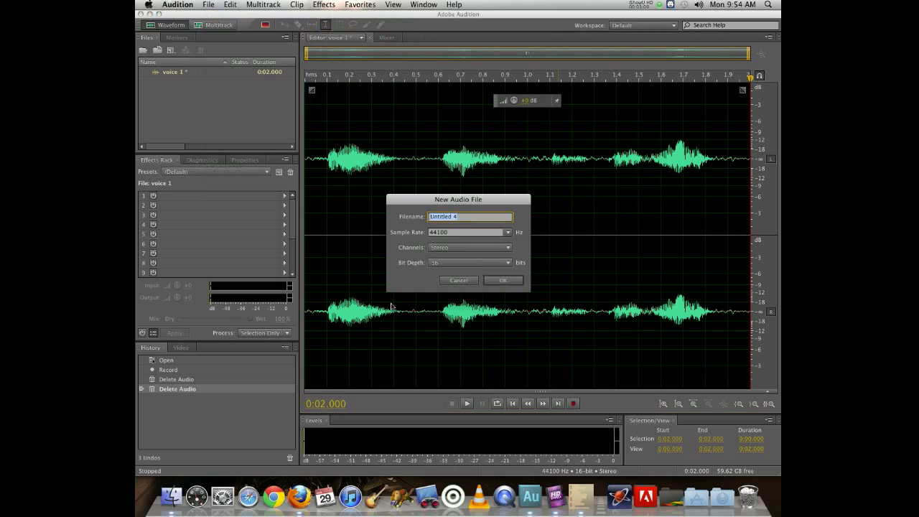
text(voice 2)
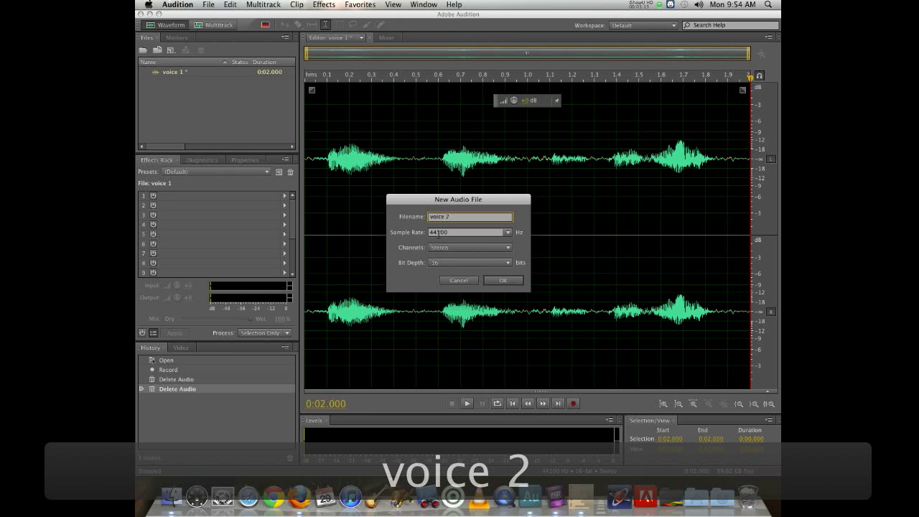
click(508, 280)
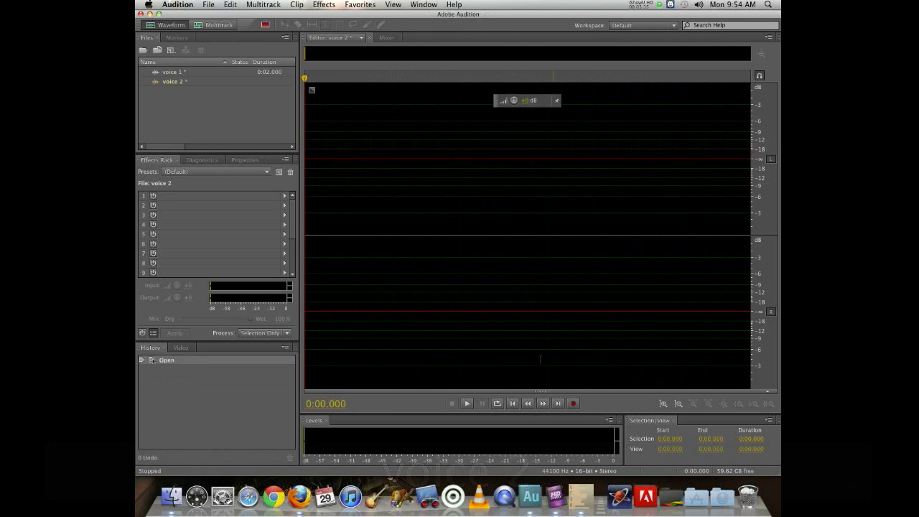
Record about 3.5 seconds of speech into voice 2 and stop the recording
click(573, 404)
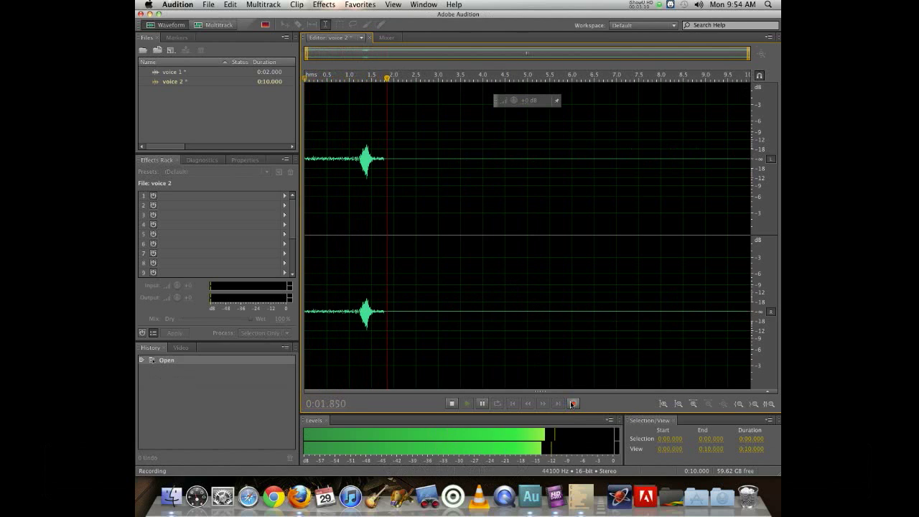
click(573, 403)
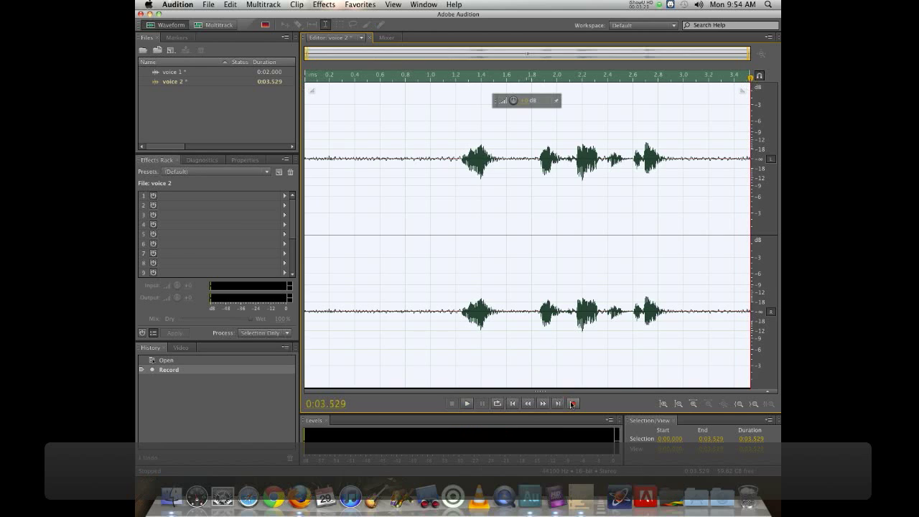
Trim voice 2 by deleting about 1.16 seconds of opening silence and the trailing silence after 1.84 seconds of the remaining audio
drag(449, 157, 174, 144)
key(Delete)
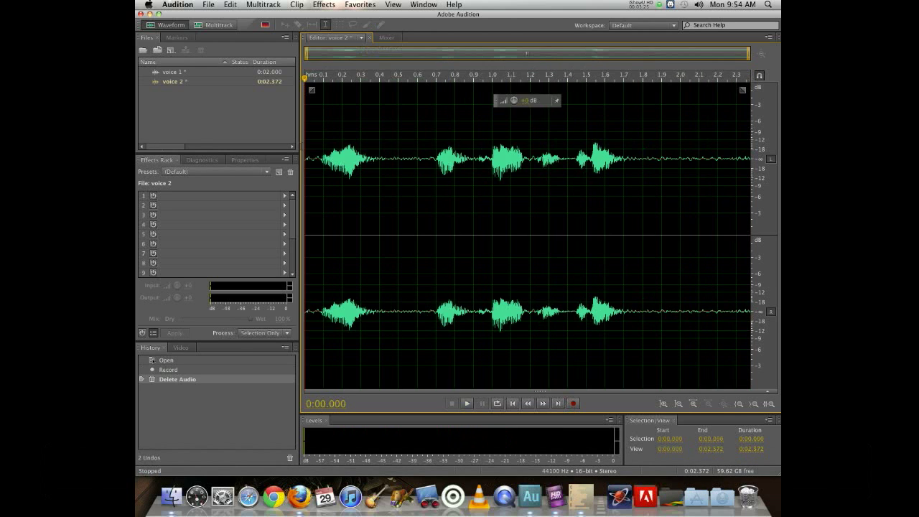
drag(651, 134, 754, 134)
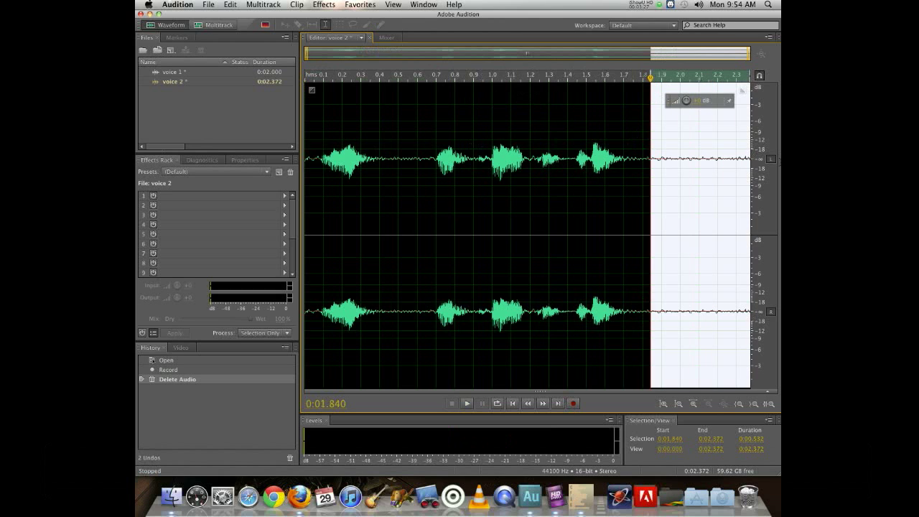
key(Delete)
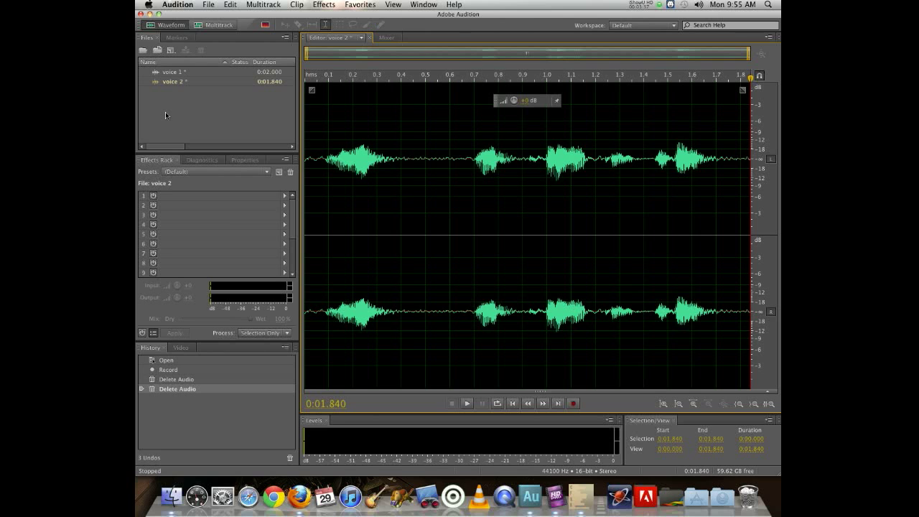
Create a third audio file named voice 3 at 44100 Hz, stereo, 16 bits
key(super+shift+n)
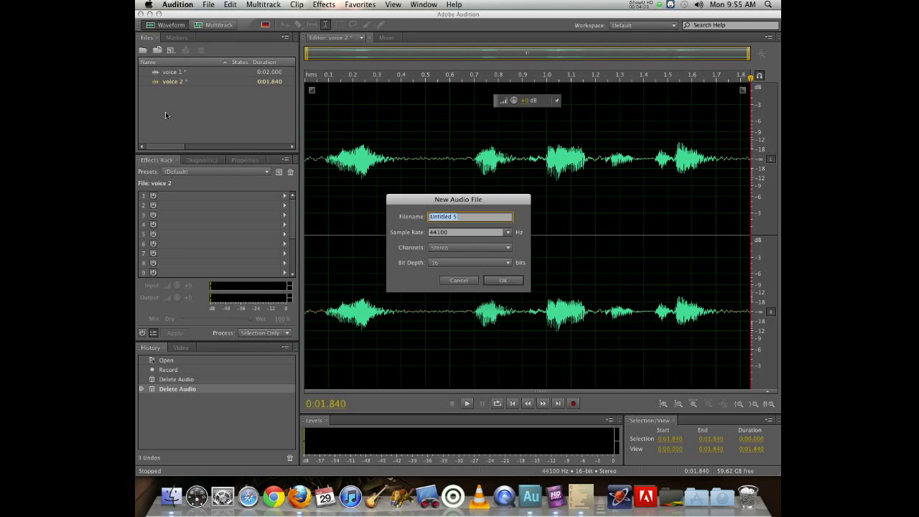
text(voice 2)
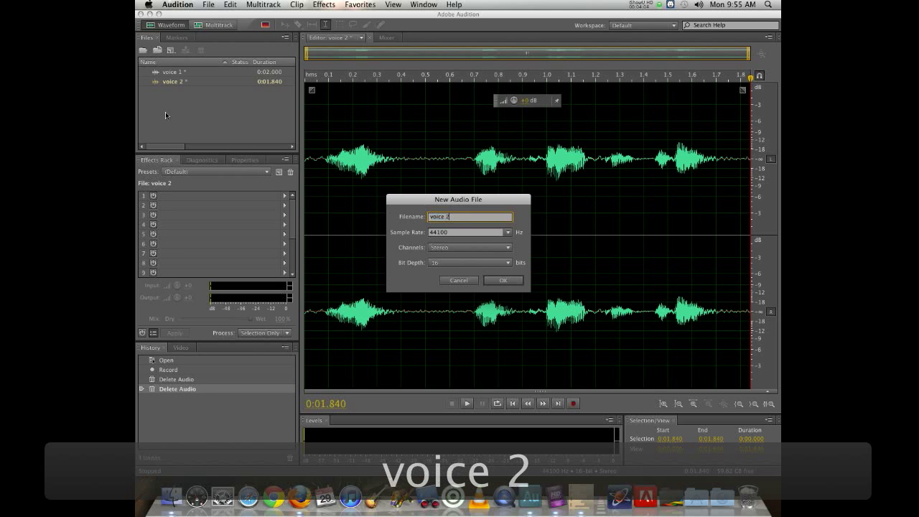
key(BackSpace)
text(3)
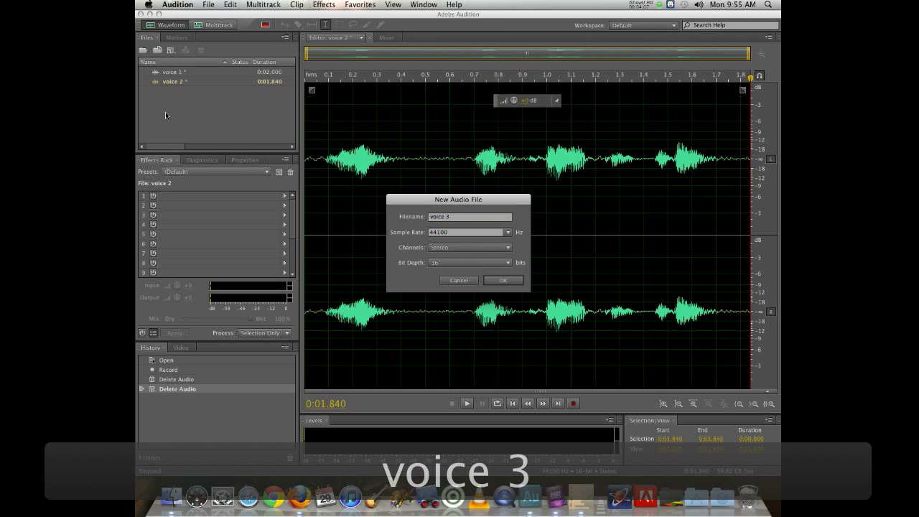
click(522, 286)
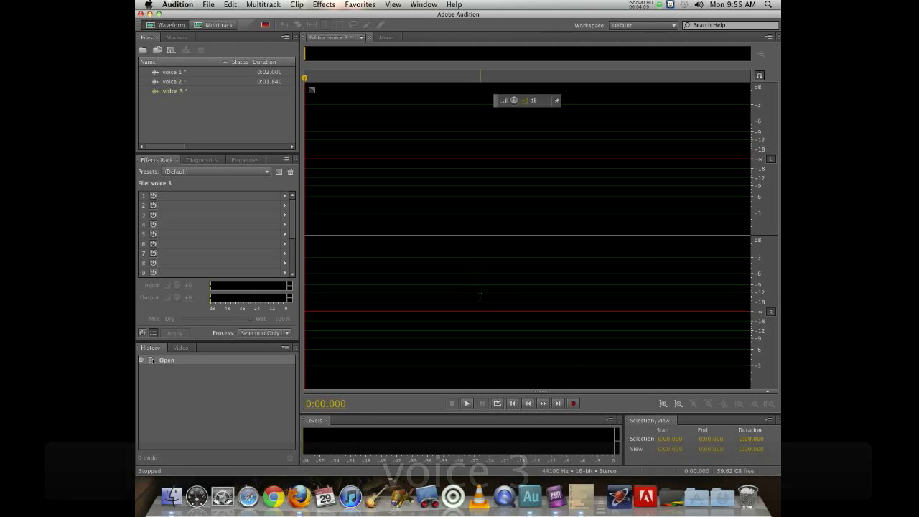
Record about 2.25 seconds of speech into voice 3 and stop the recording
click(574, 404)
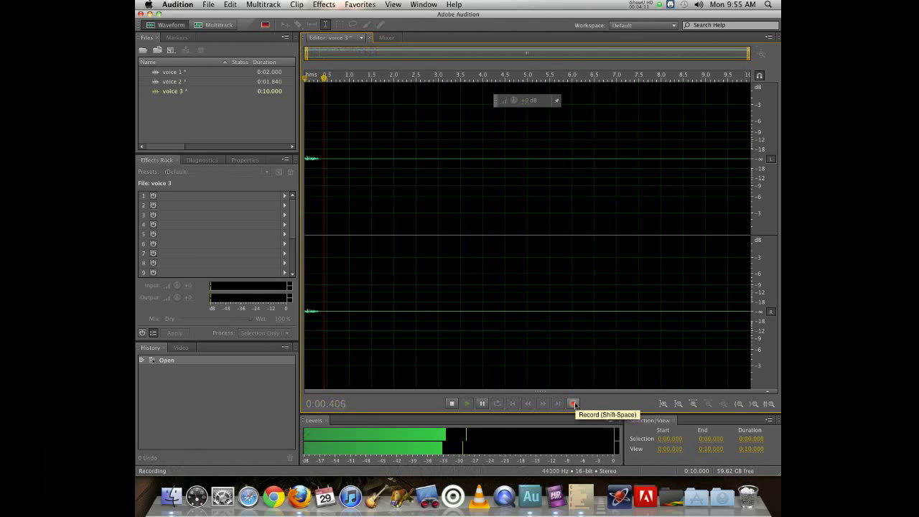
click(574, 403)
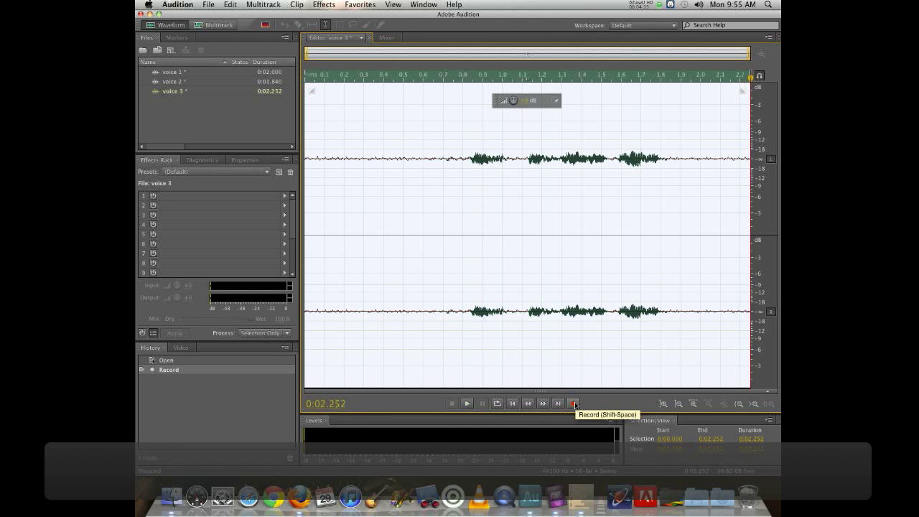
Trim voice 3 by deleting the first 0.8 seconds and everything after 1.1 seconds of the remaining audio, and play the result
drag(465, 162, 306, 163)
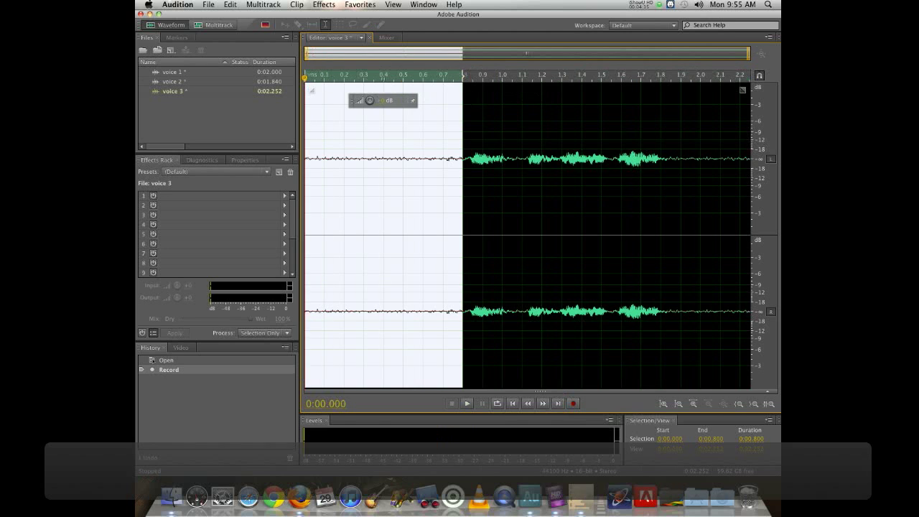
key(Delete)
drag(642, 123, 751, 123)
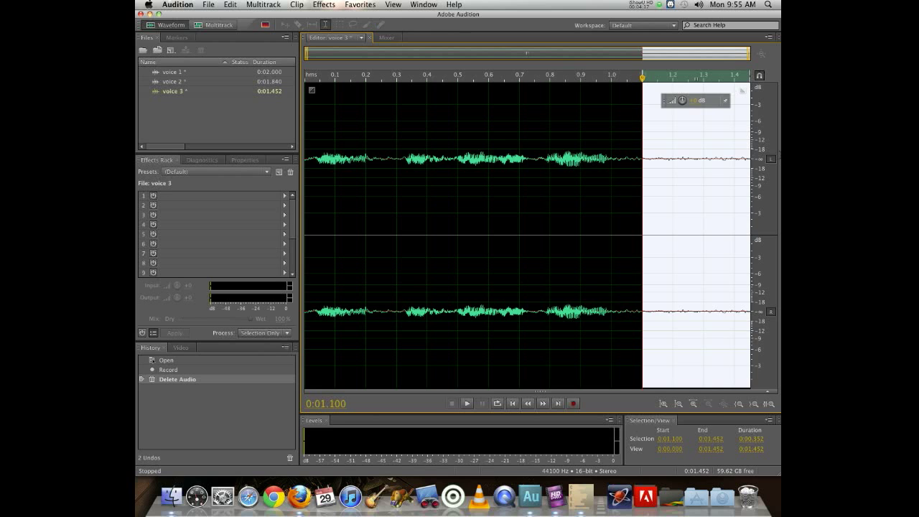
key(Delete)
key(space)
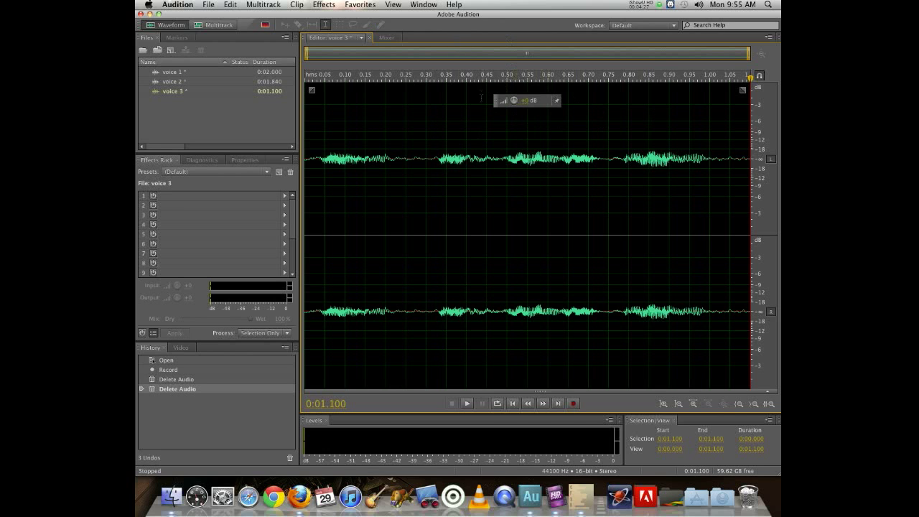
Amplify the whole voice 3 clip by about 10 dB, deselect it, and play it back
drag(513, 101, 525, 52)
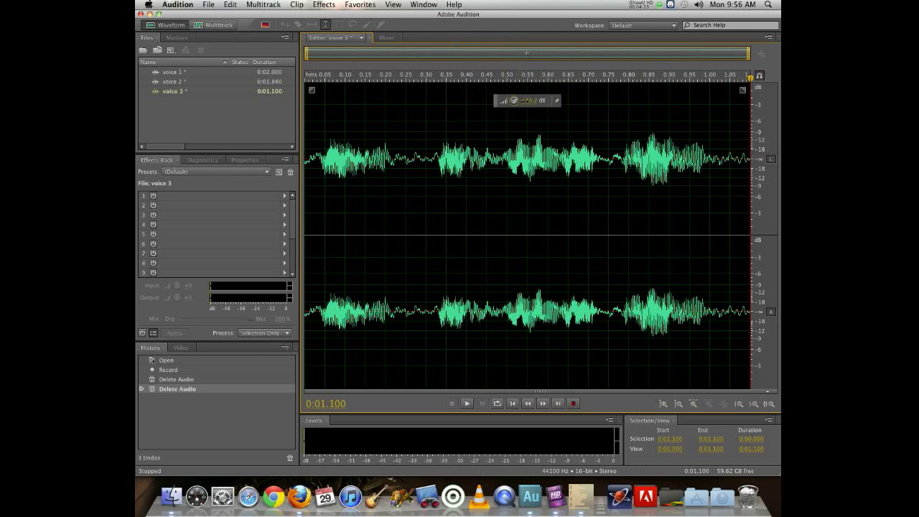
drag(525, 52, 525, 55)
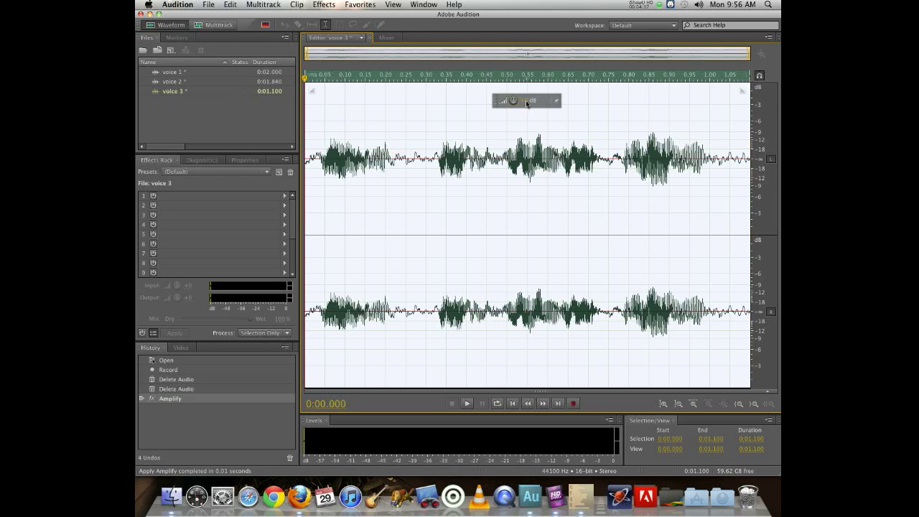
click(471, 177)
key(space)
key(space)
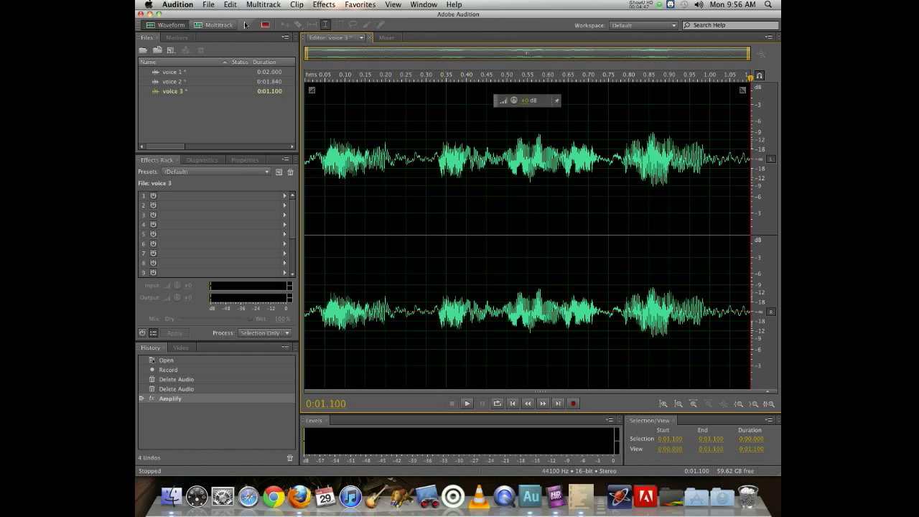
Start a new multitrack session and browse to the Mac Storage drive for its destination folder
click(195, 116)
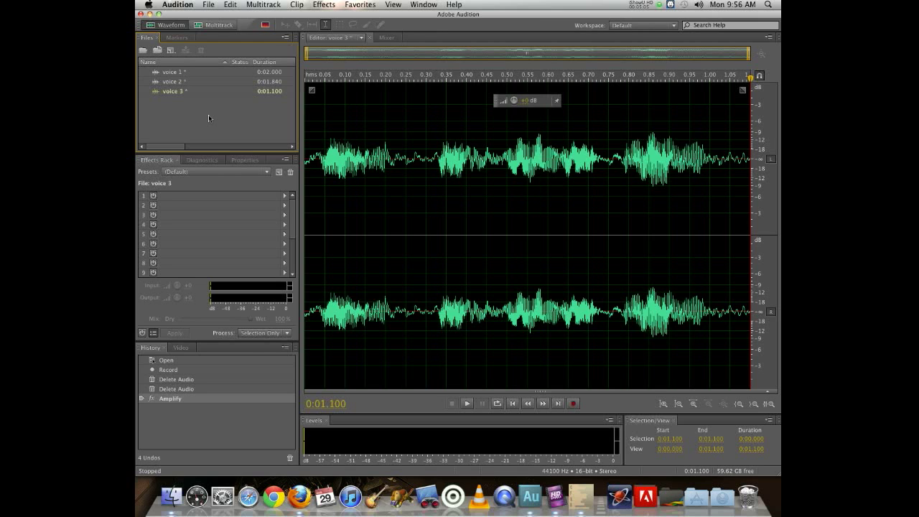
click(208, 5)
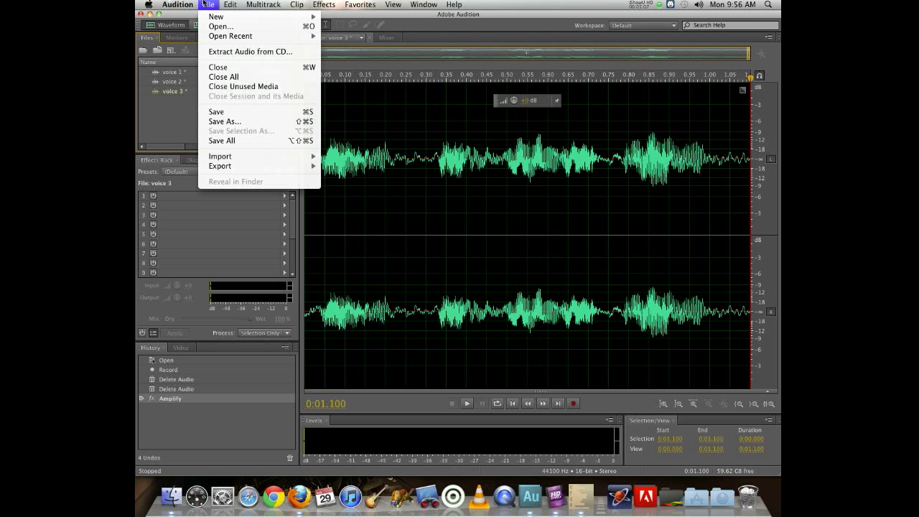
mouse_move(217, 23)
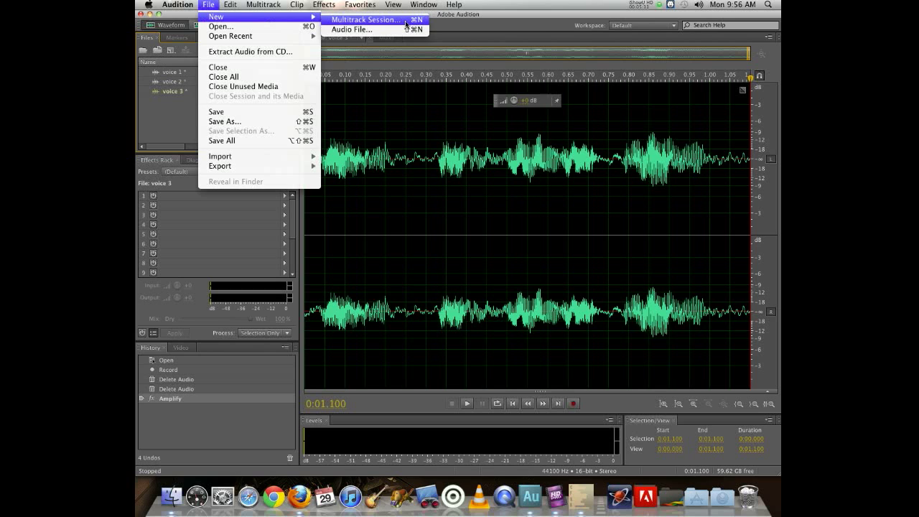
click(405, 20)
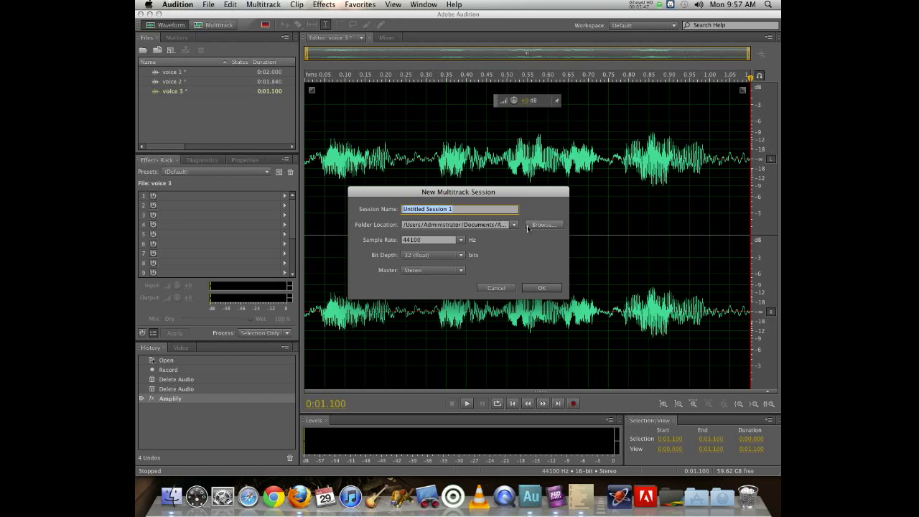
click(532, 226)
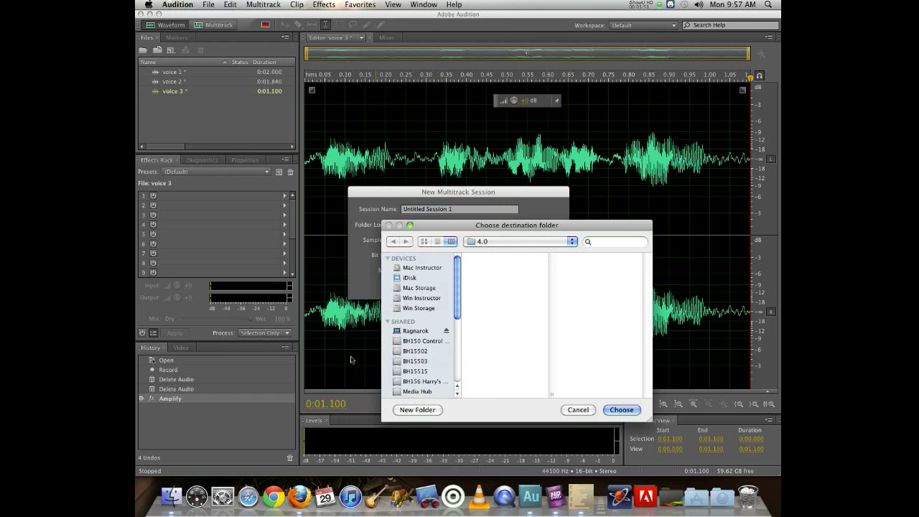
click(483, 241)
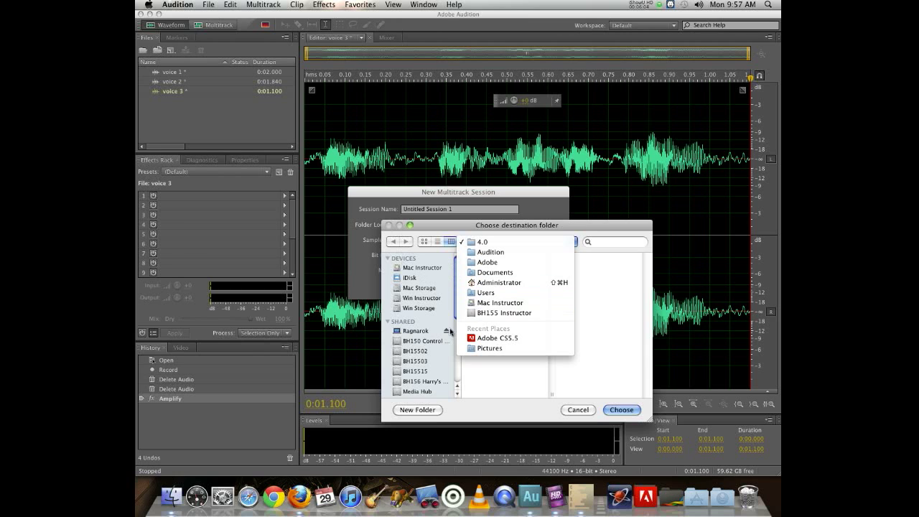
click(553, 324)
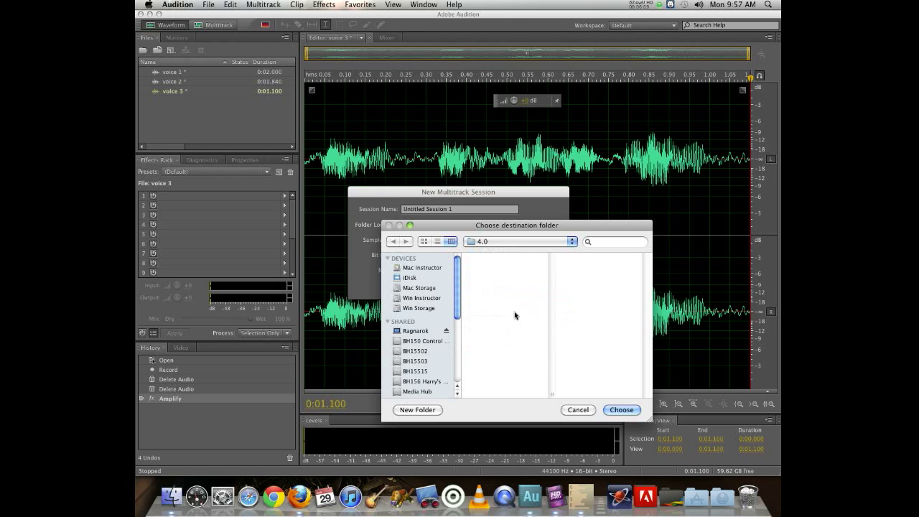
key(super+d)
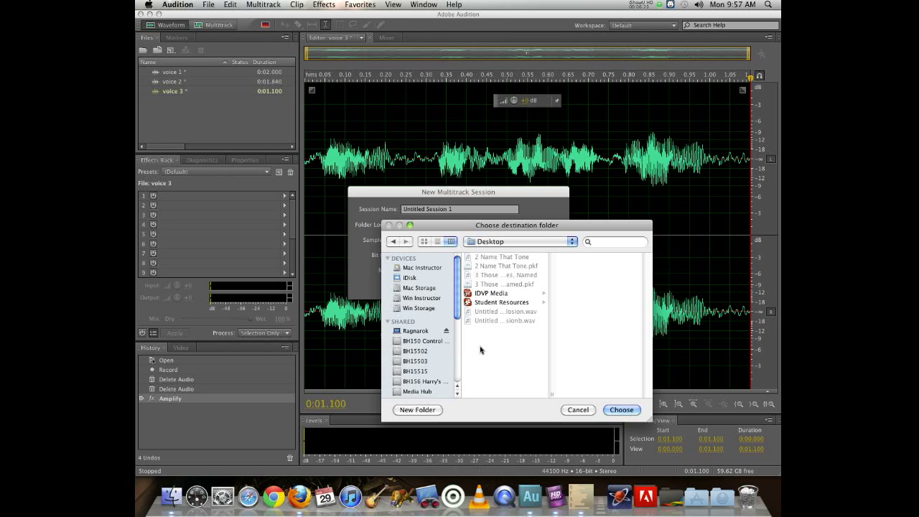
click(406, 289)
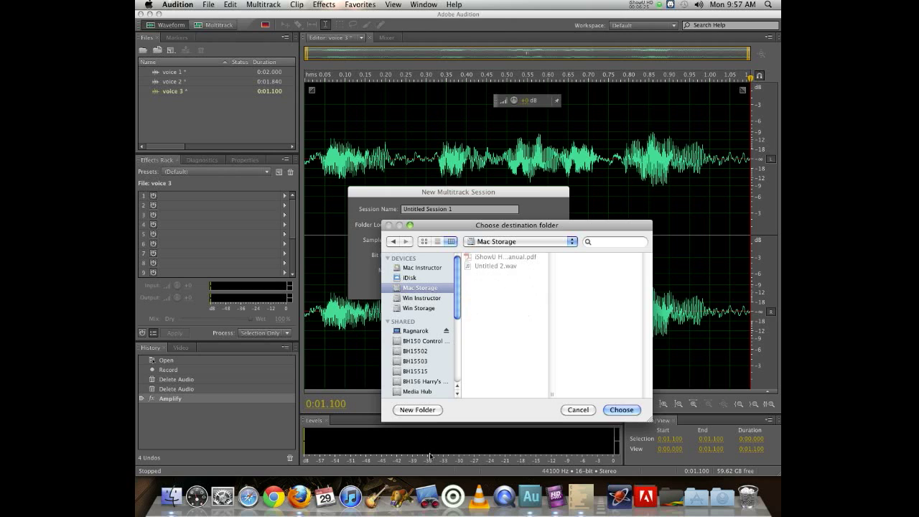
Create a folder named with the owner's surname on Mac Storage and choose it as the session's location
click(417, 409)
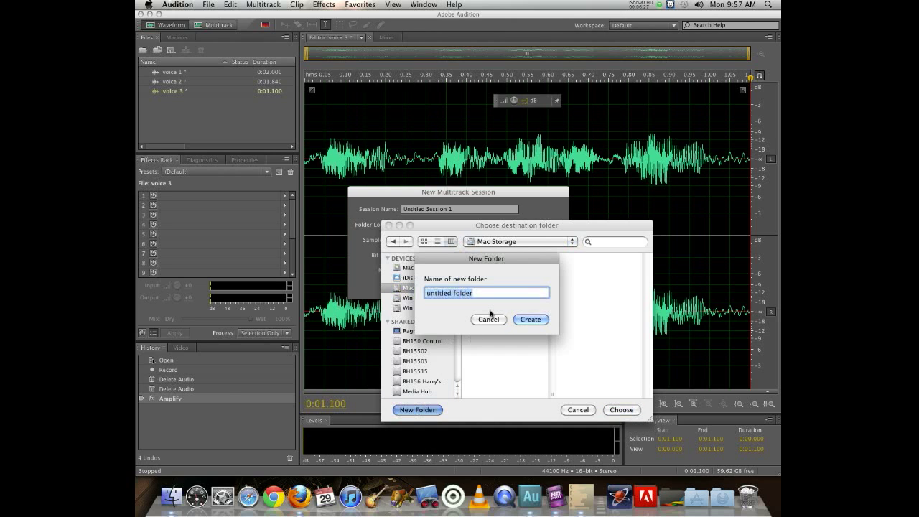
text(mccaffrey)
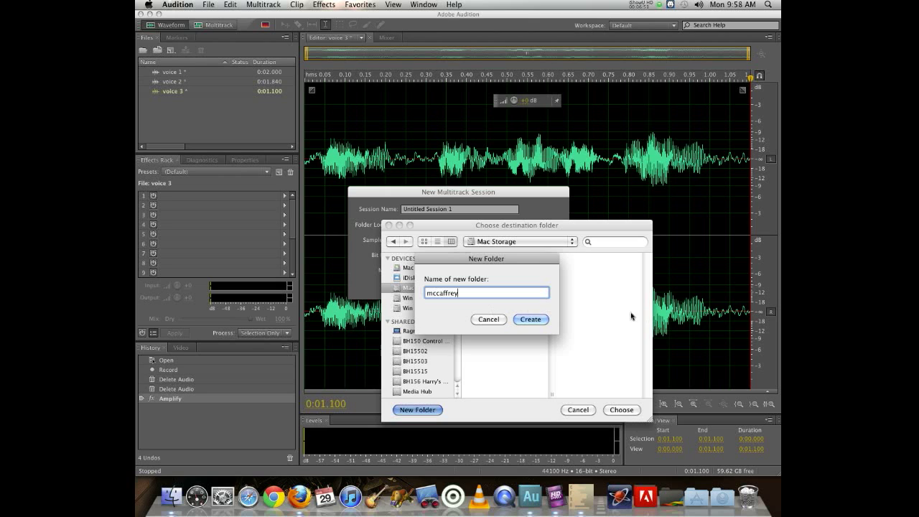
click(529, 319)
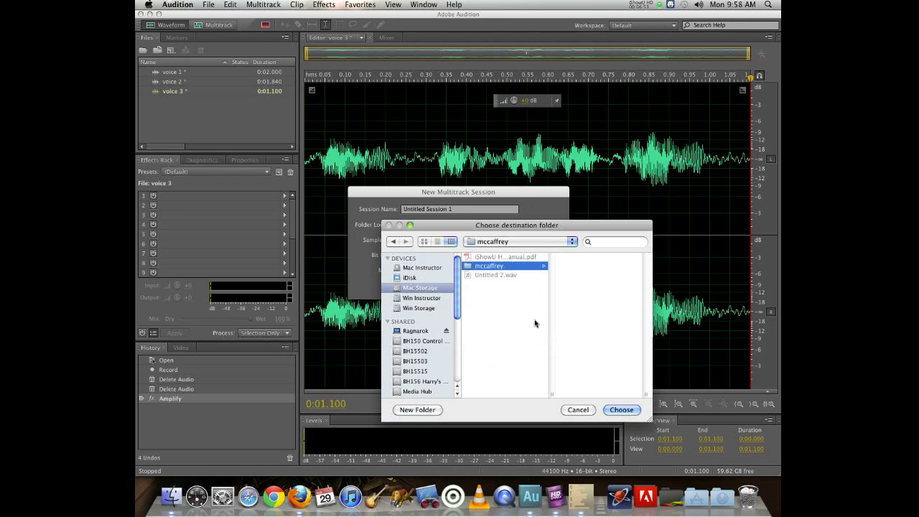
click(622, 410)
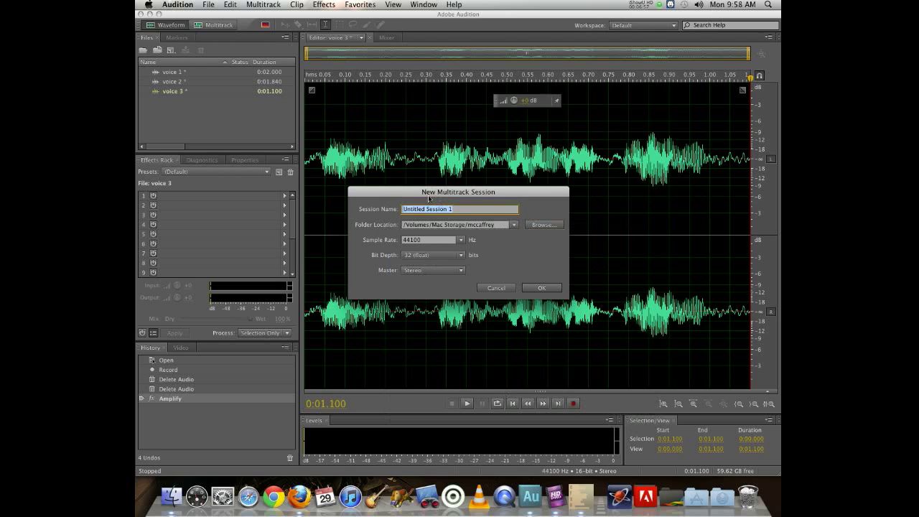
Name the multitrack session demo1, set its bit depth to 16 bits, and create it
text(demo)
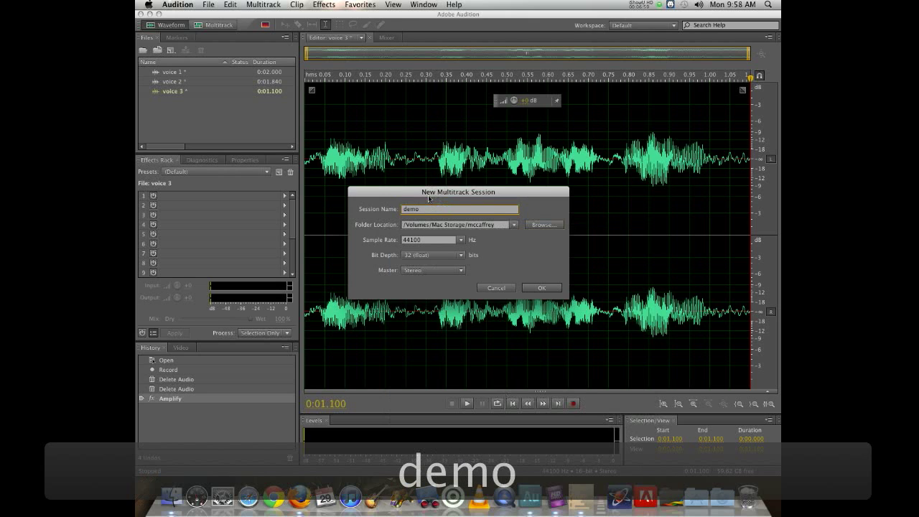
text(1)
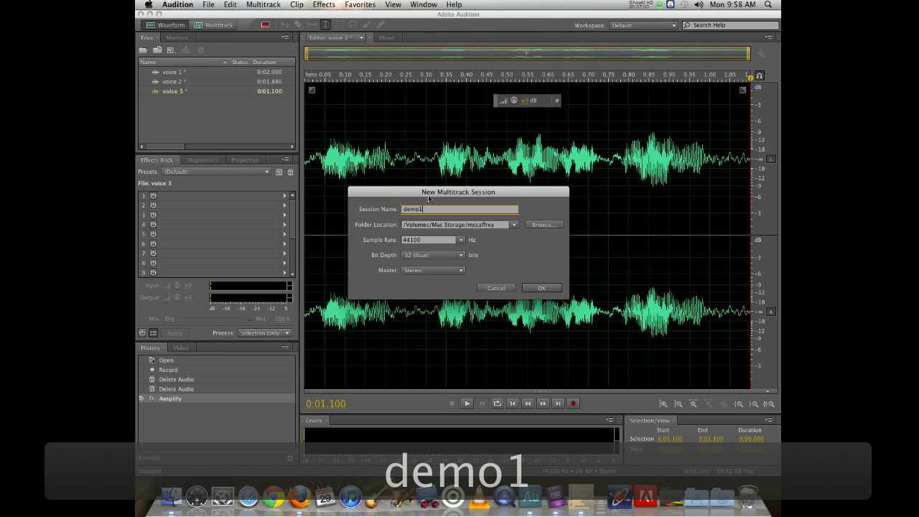
click(450, 260)
click(420, 284)
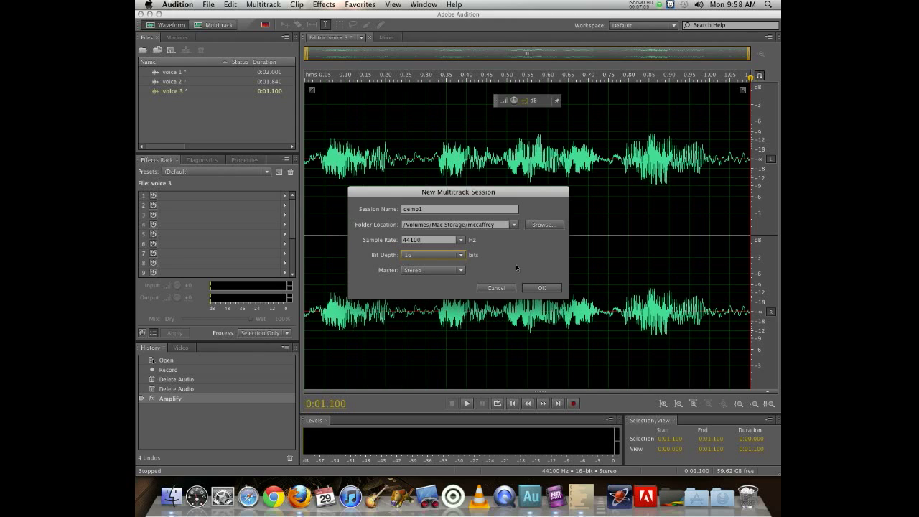
click(415, 255)
click(340, 256)
click(543, 289)
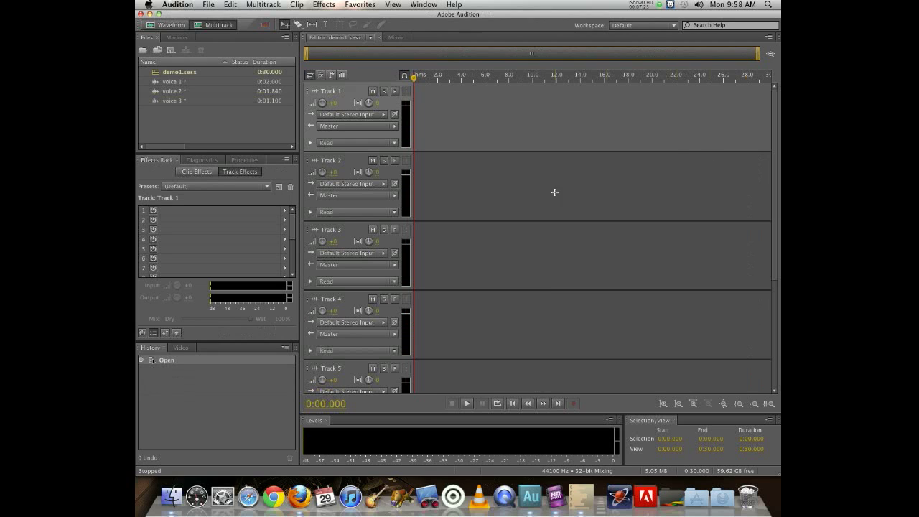
Place voice 1 at the start of Track 1, voice 2 at about 3 seconds on Track 2, and voice 3 at about 6.5 seconds on Track 3
scroll(444, 264, down, 3)
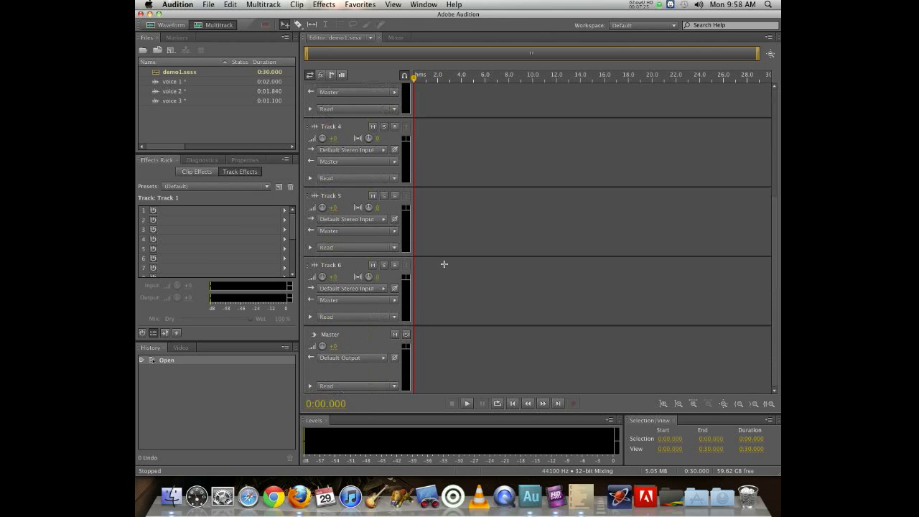
scroll(444, 265, up, 3)
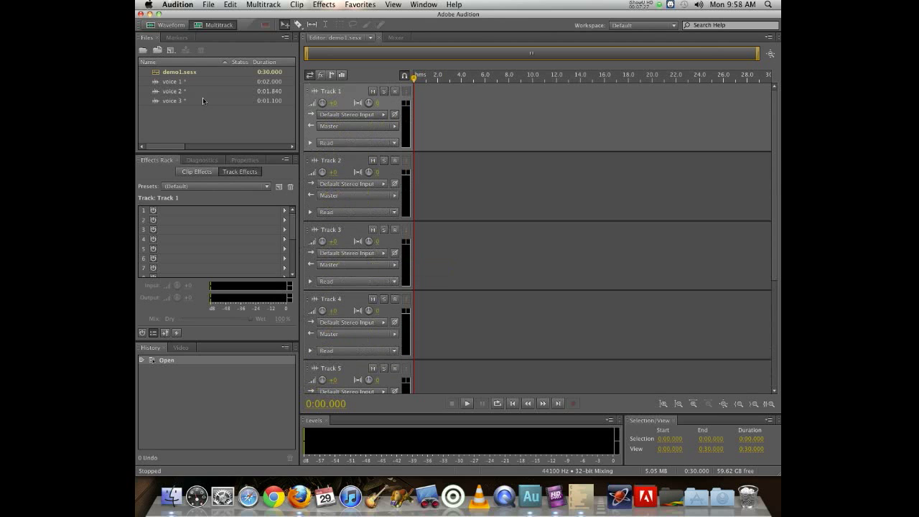
click(154, 85)
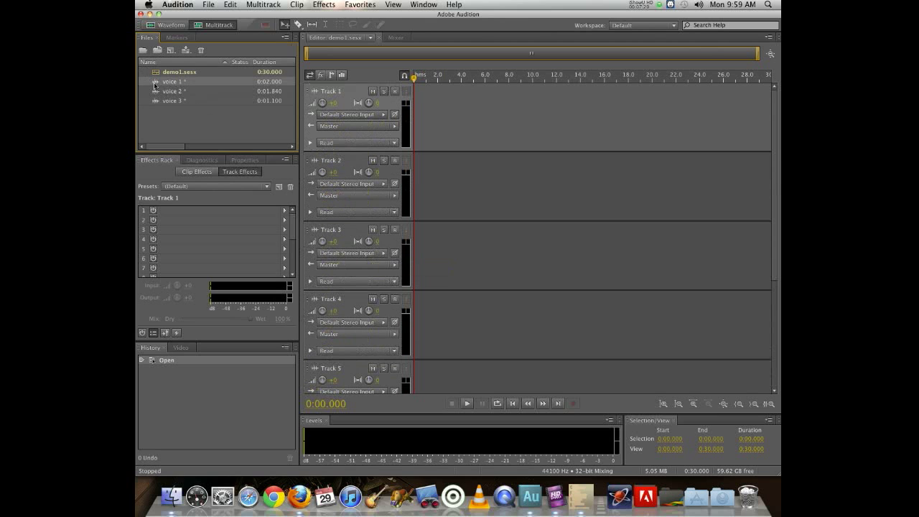
drag(154, 84, 412, 113)
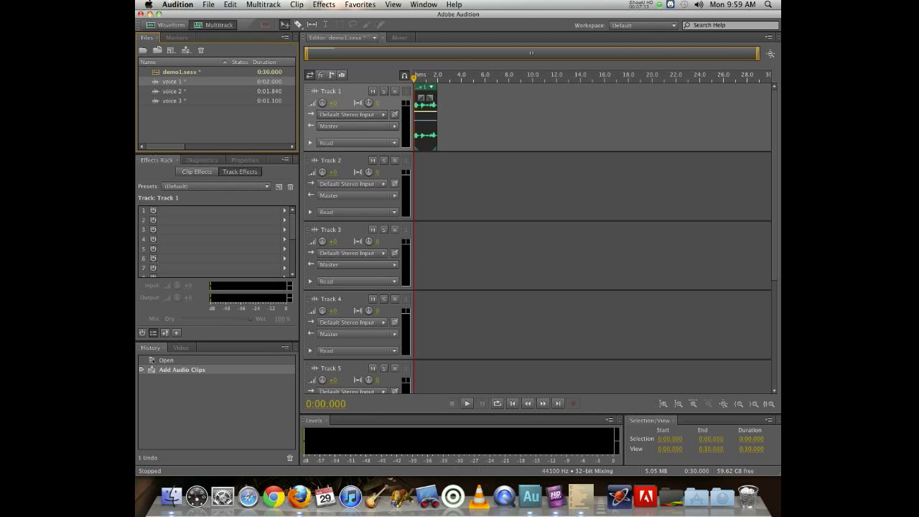
drag(158, 91, 450, 180)
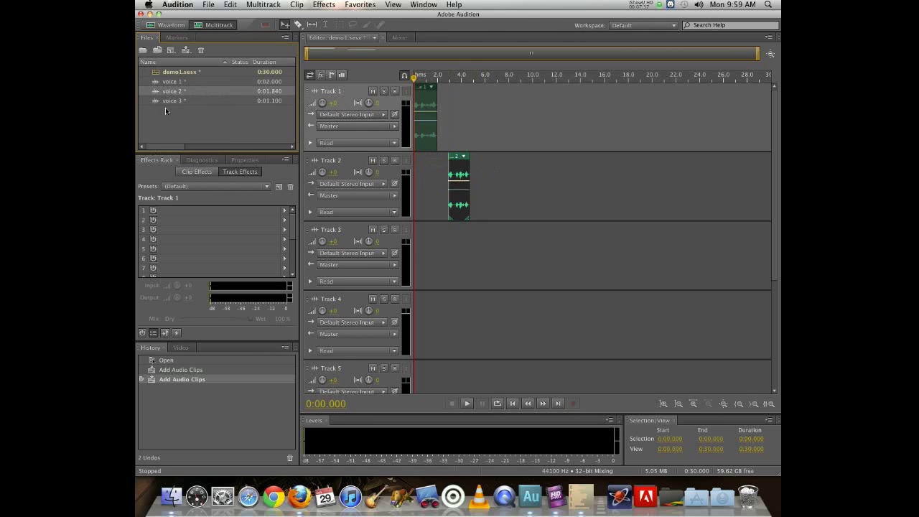
drag(158, 99, 494, 256)
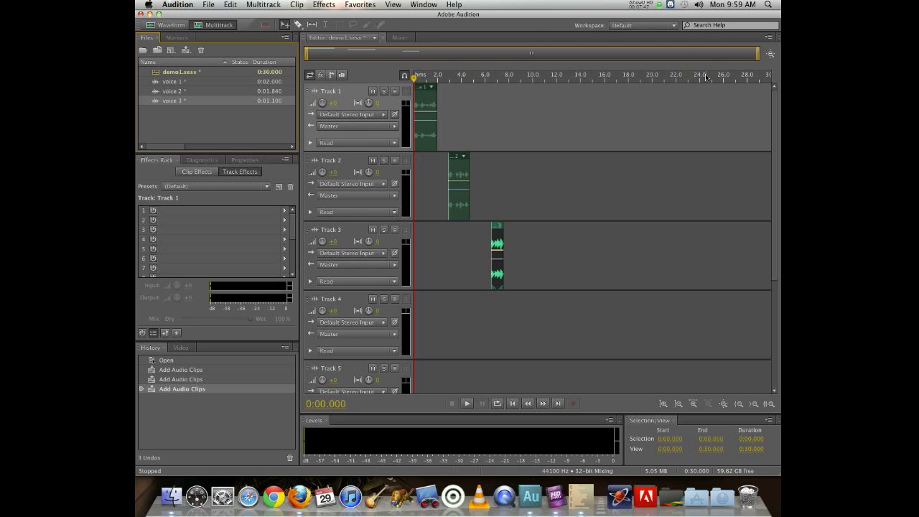
Move voice 2 to begin where voice 1 ends and voice 3 where voice 2 ends, and play the session through
click(770, 54)
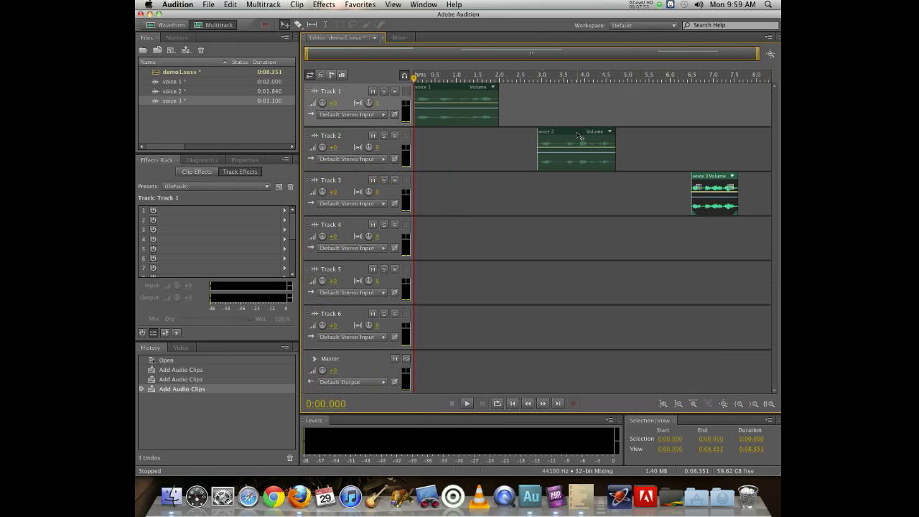
drag(579, 136, 537, 135)
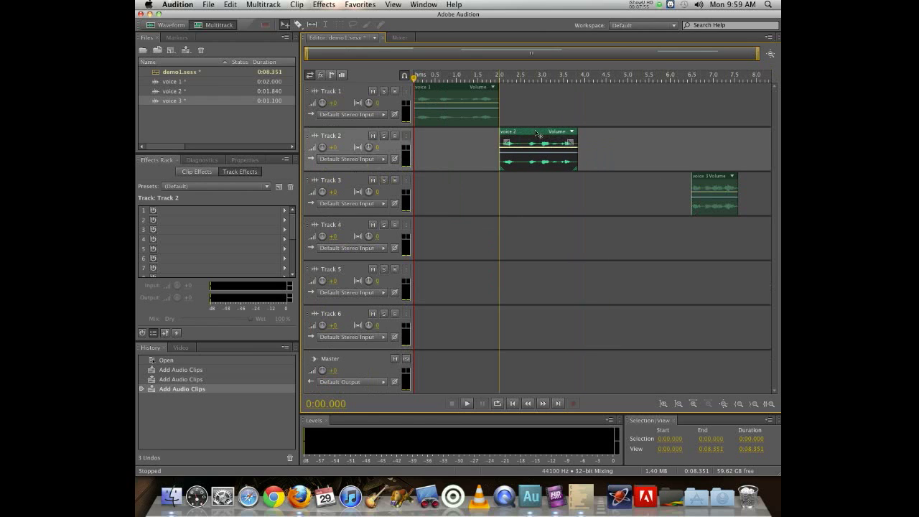
drag(720, 178, 603, 205)
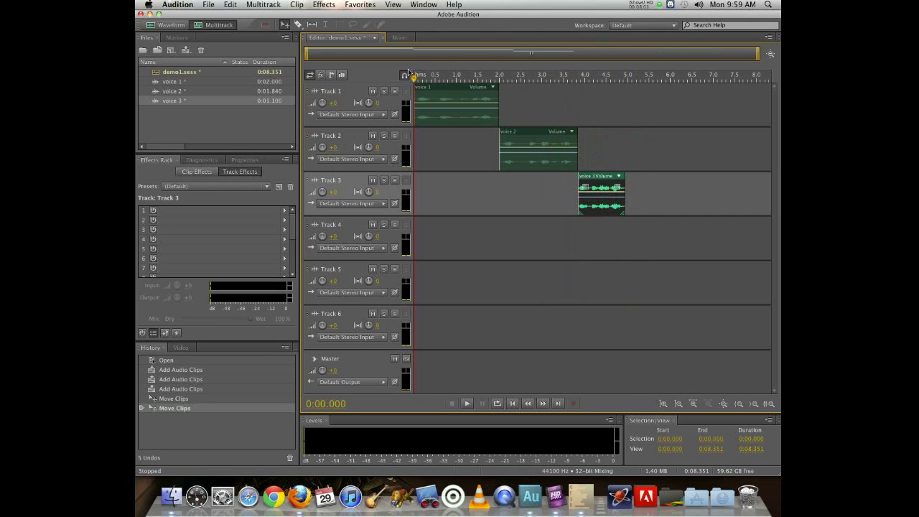
key(space)
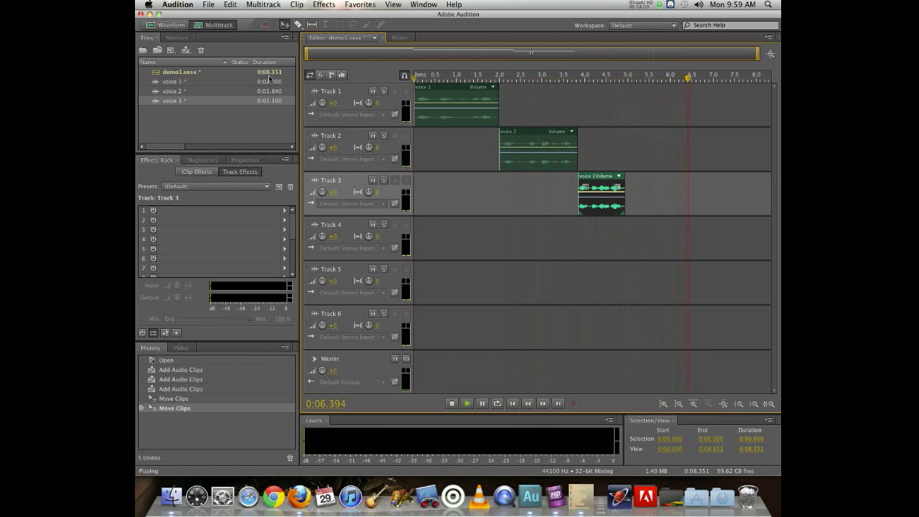
key(space)
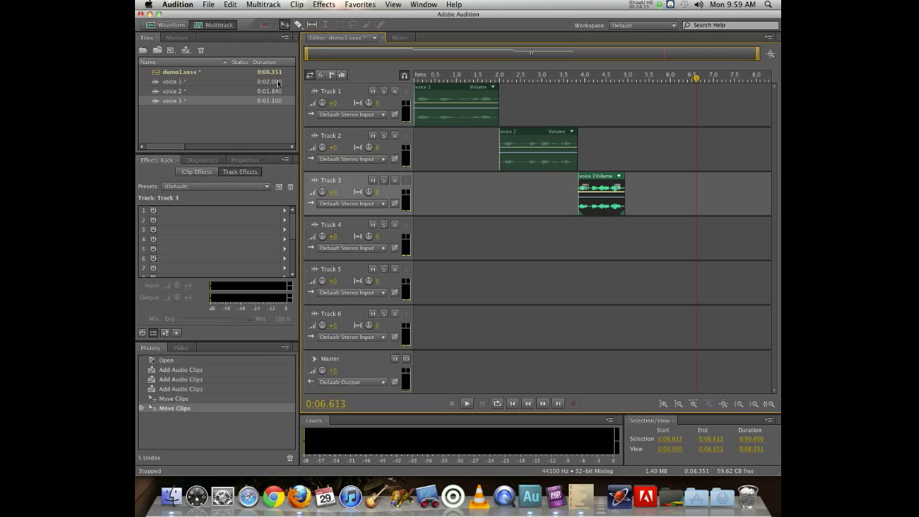
Try overlapping voice 3 with the end of voice 2 on Track 2, play the crossfade, and return voice 3 to Track 3 where voice 2 ends
drag(596, 183, 613, 148)
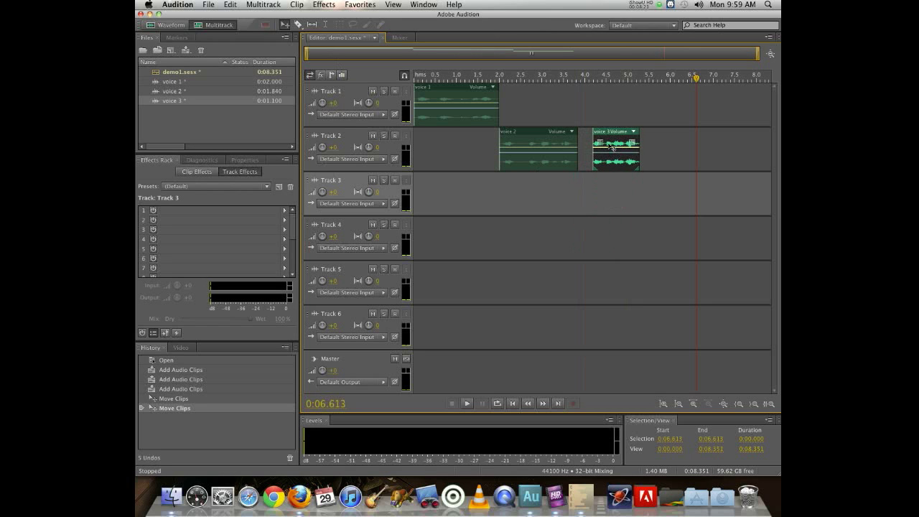
drag(613, 148, 576, 145)
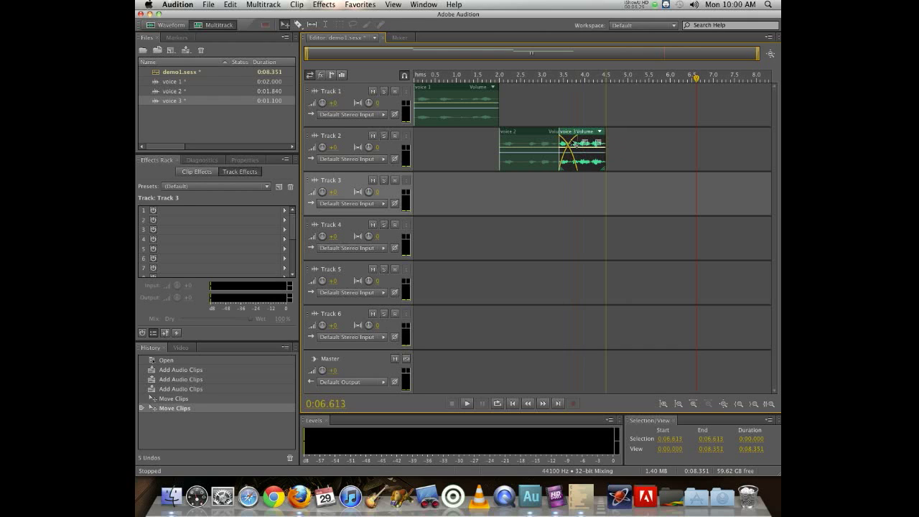
drag(573, 143, 573, 144)
click(532, 84)
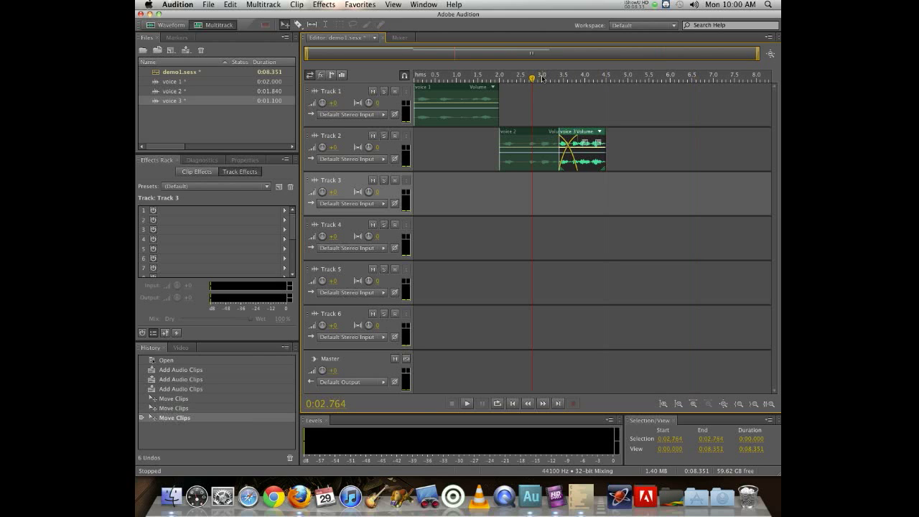
key(space)
click(538, 79)
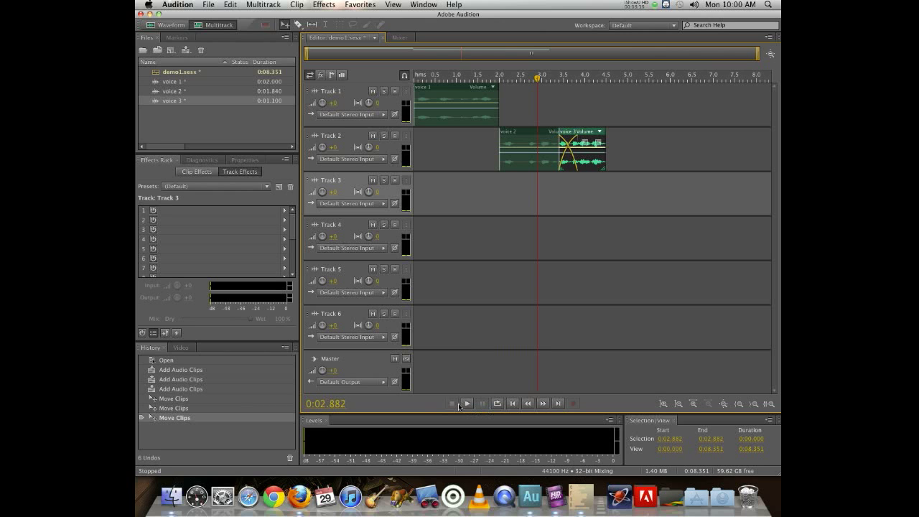
key(space)
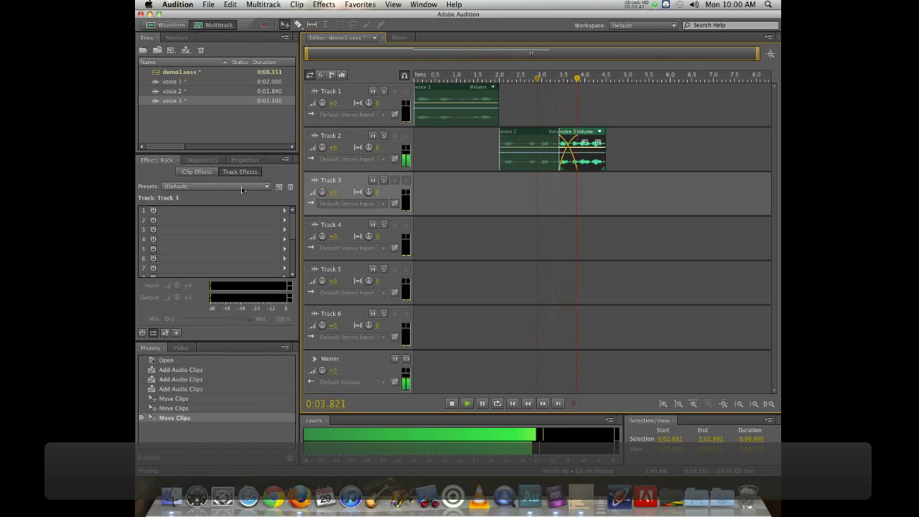
key(space)
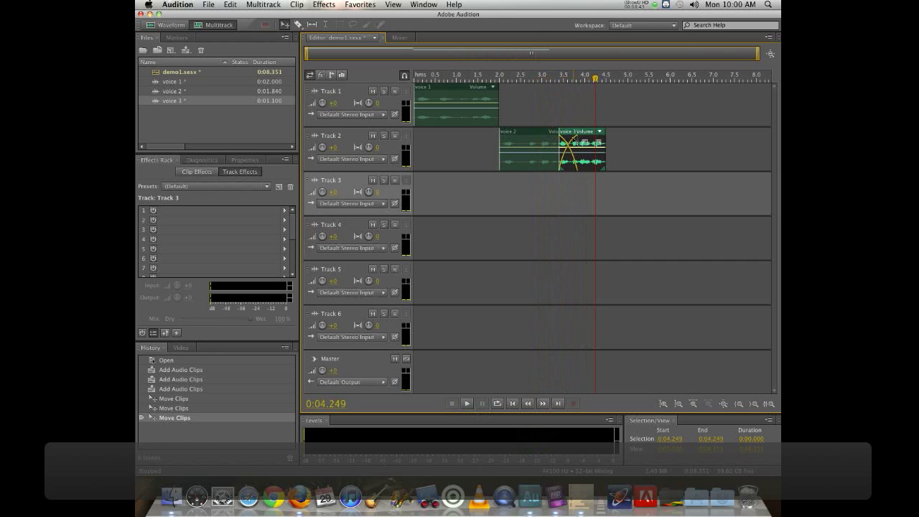
drag(575, 140, 594, 185)
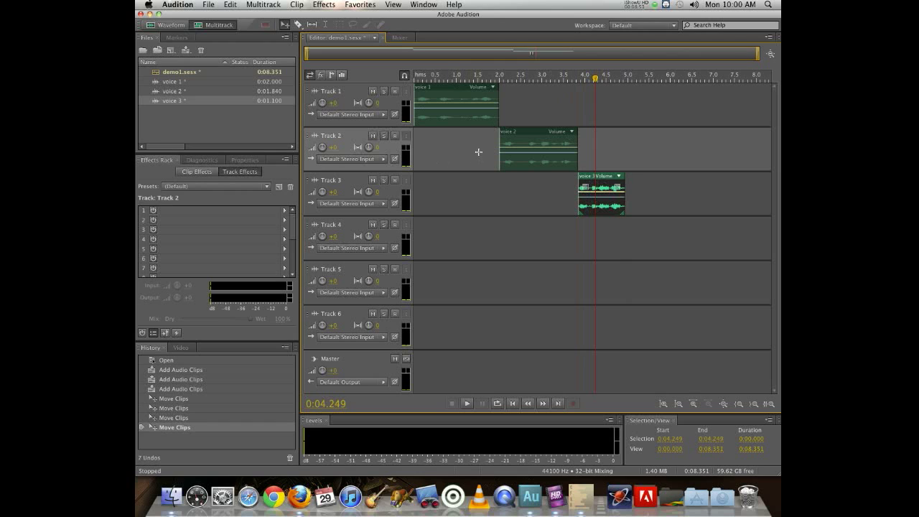
Open voice 2 in the waveform editor, amplify its opening section from 2.000 to 2.532 s, and play the clip
double_click(524, 133)
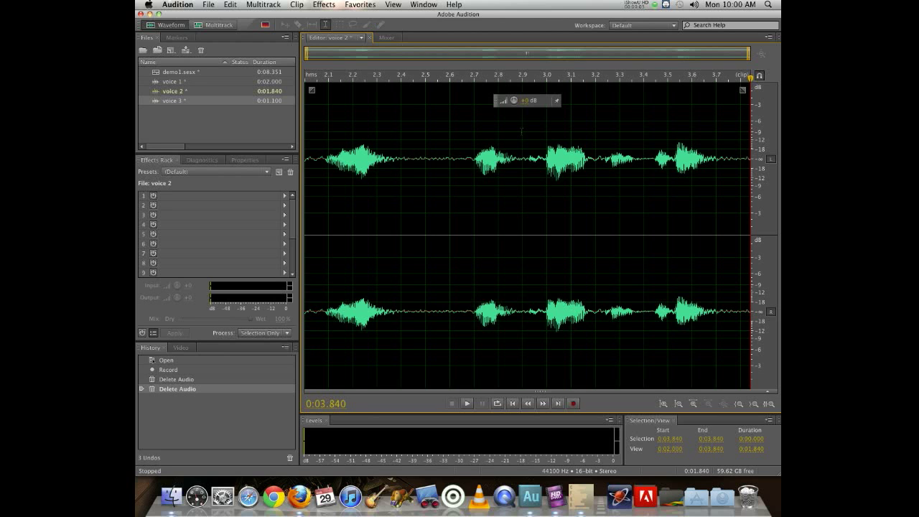
key(space)
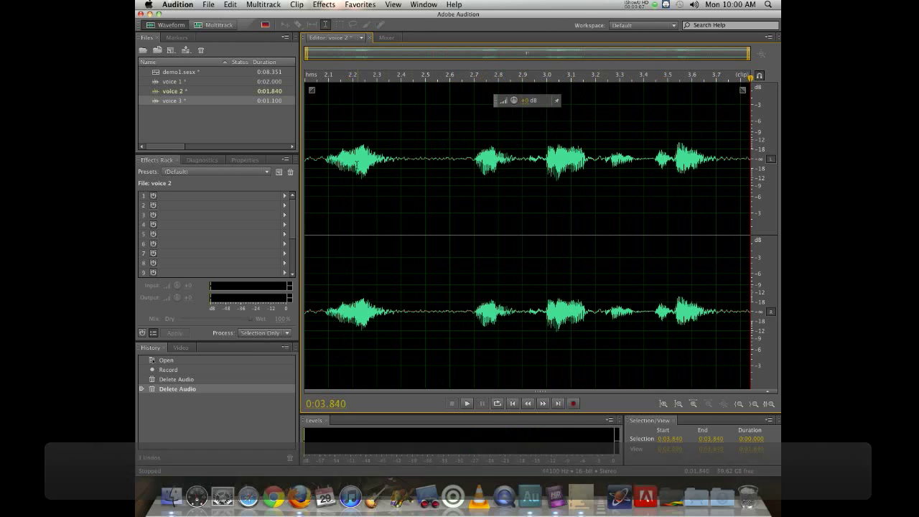
drag(434, 143, 237, 147)
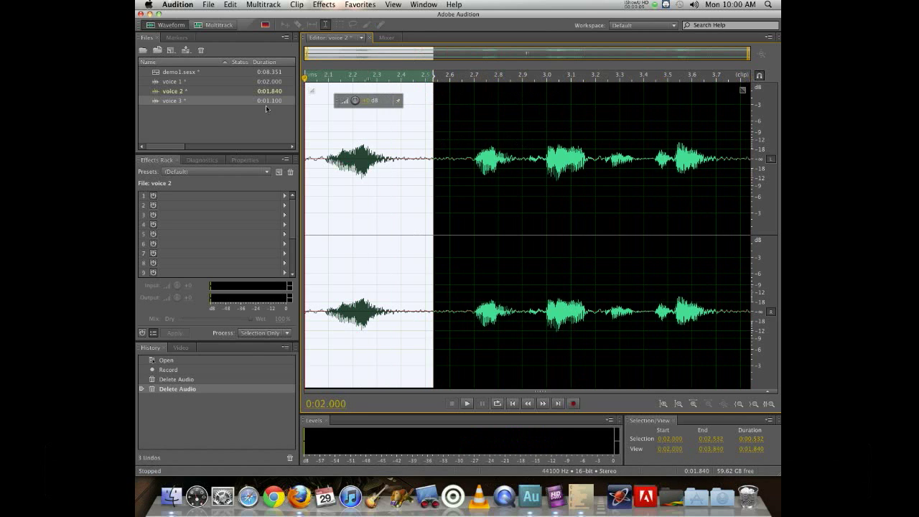
drag(354, 100, 378, 98)
click(389, 130)
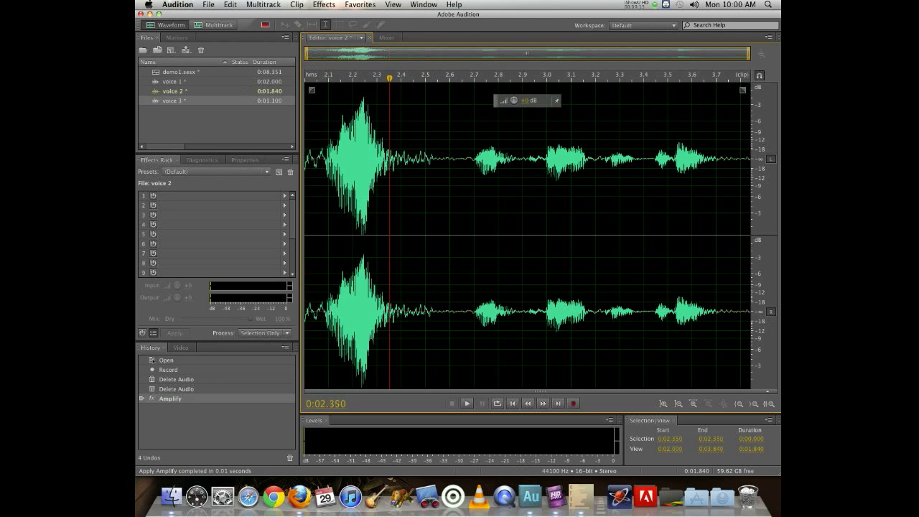
key(space)
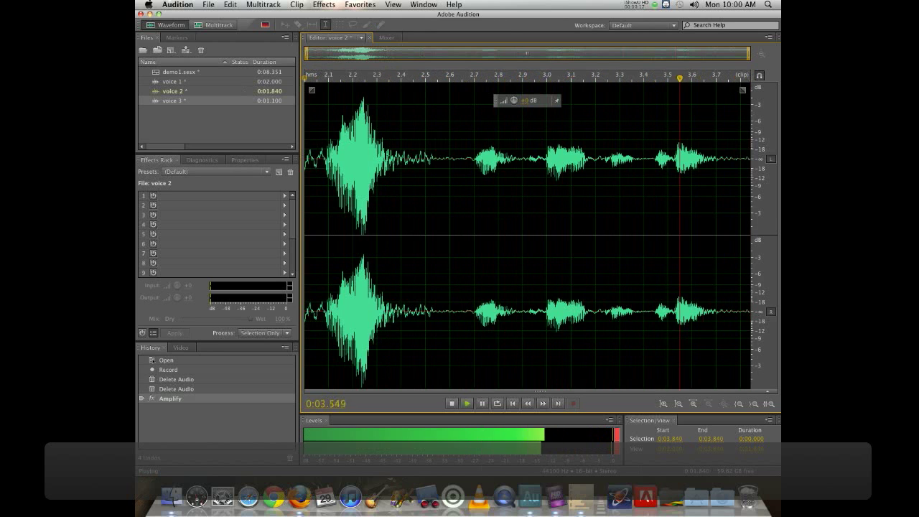
Return to the demo1 session and play it from about 1.6 s to hear the louder start of voice 2
click(327, 39)
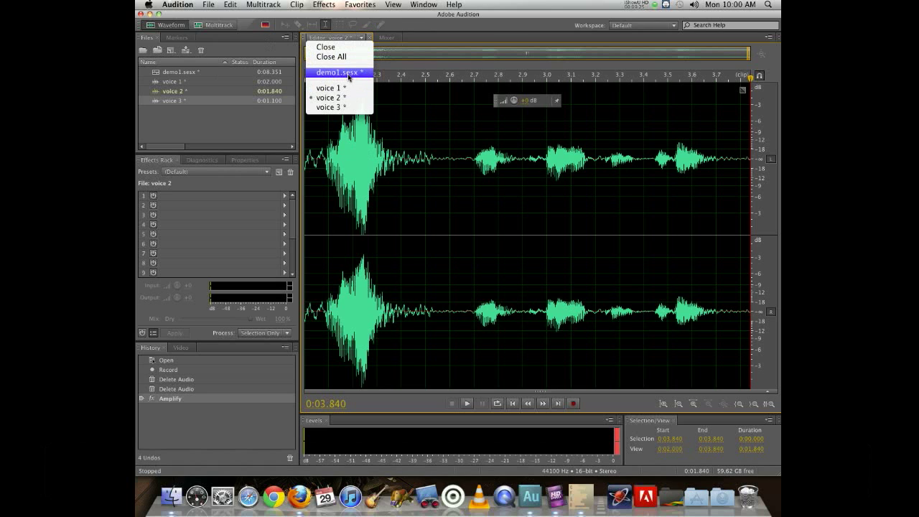
click(316, 96)
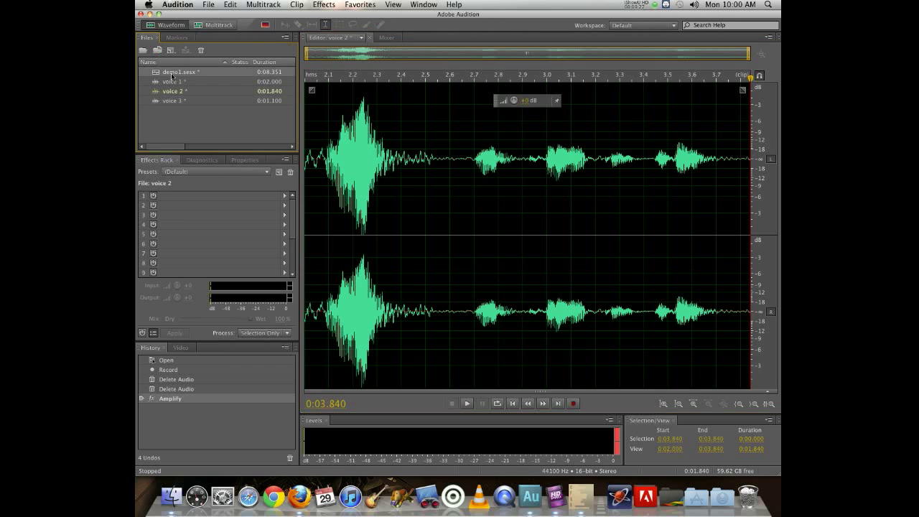
double_click(172, 74)
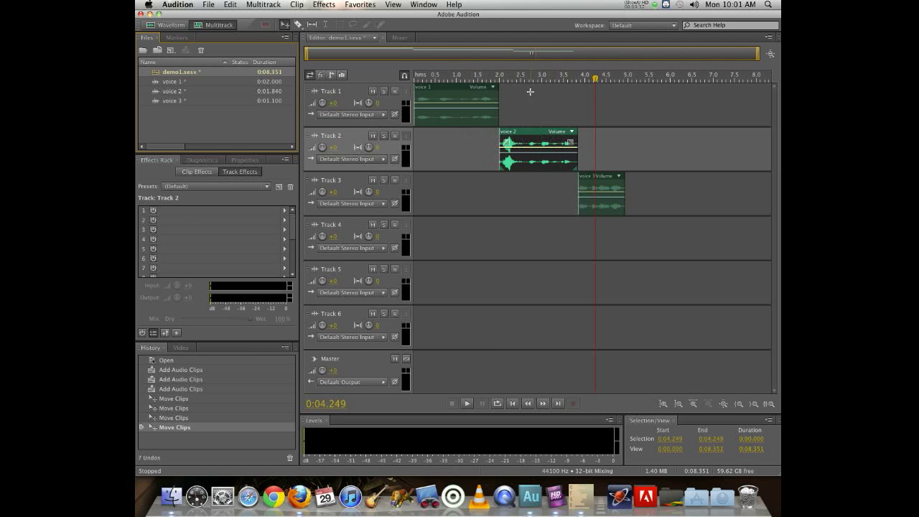
click(483, 76)
key(space)
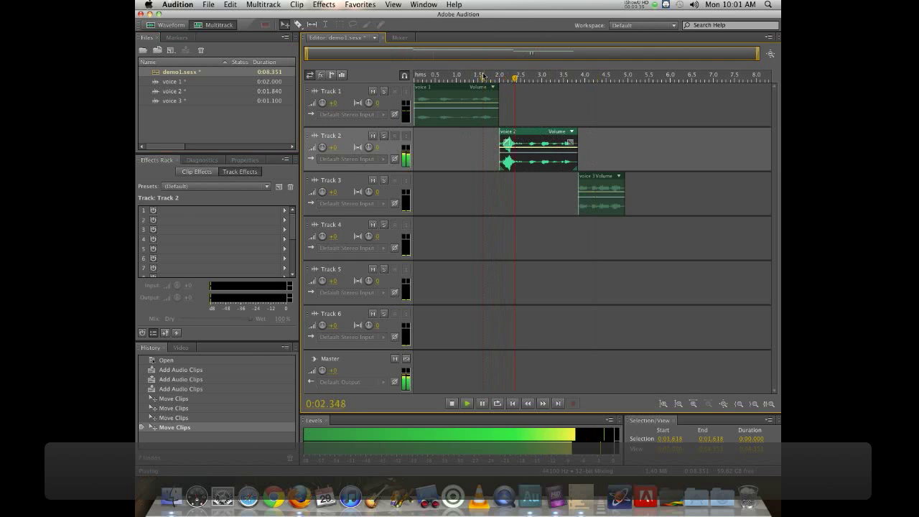
key(space)
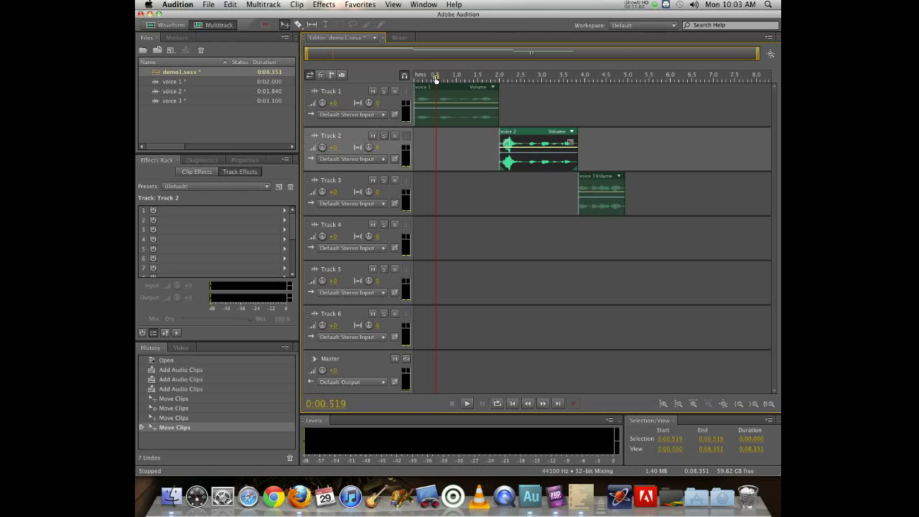
Play the beginning of voice 1 to find the cut point and set the playhead at about 0.54 s
drag(435, 79, 410, 75)
key(space)
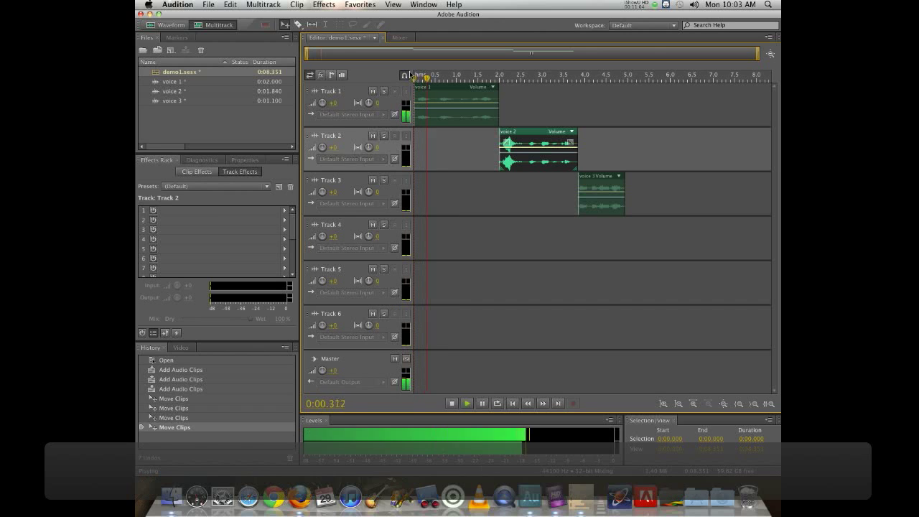
key(space)
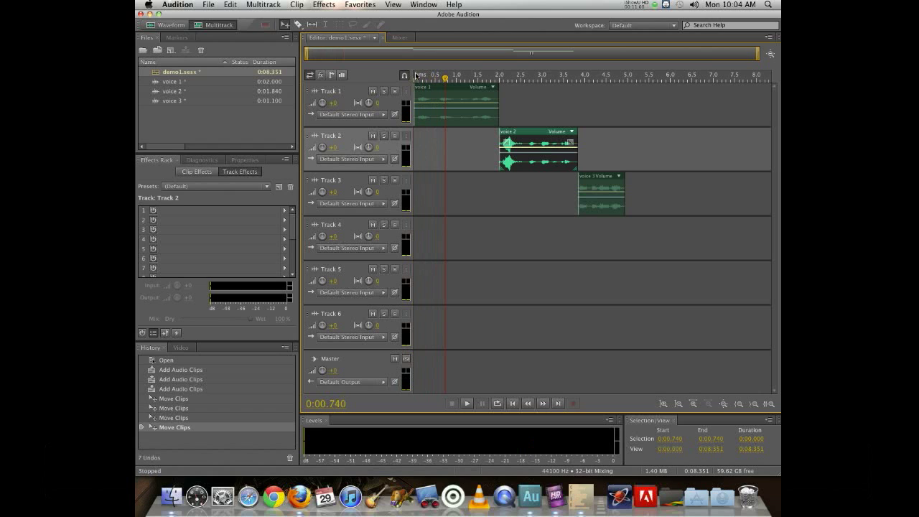
drag(446, 80, 436, 79)
key(space)
key(space)
drag(455, 79, 436, 80)
Split voice 1 at the playhead with the Razor tool, undoing the keyframe inserted on its volume line by mistake
click(297, 25)
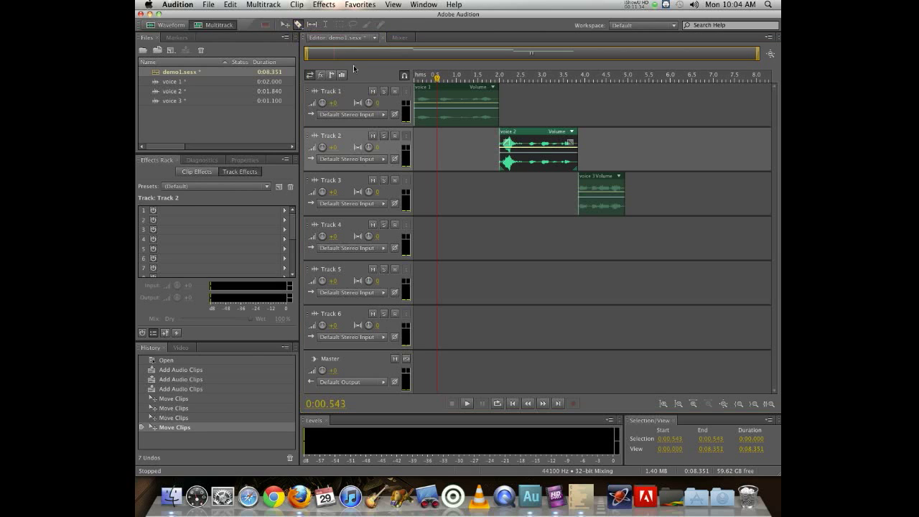
click(437, 104)
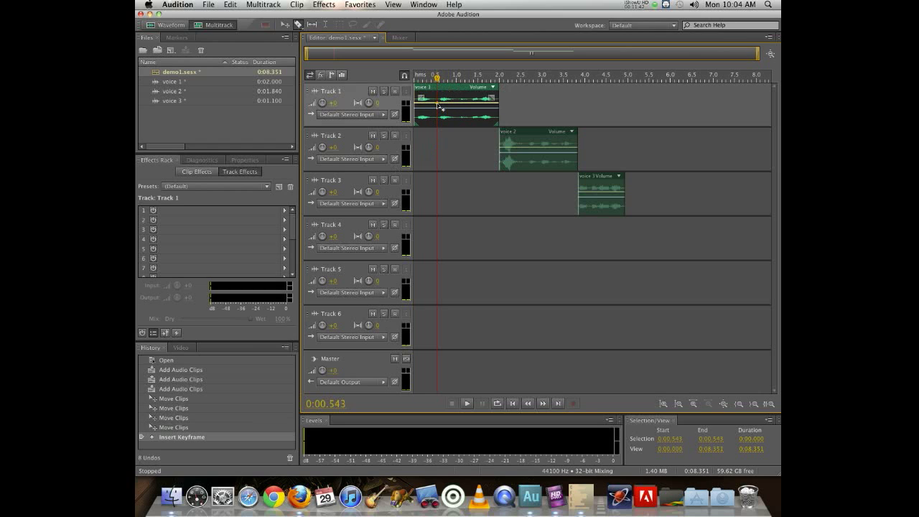
key(super+z)
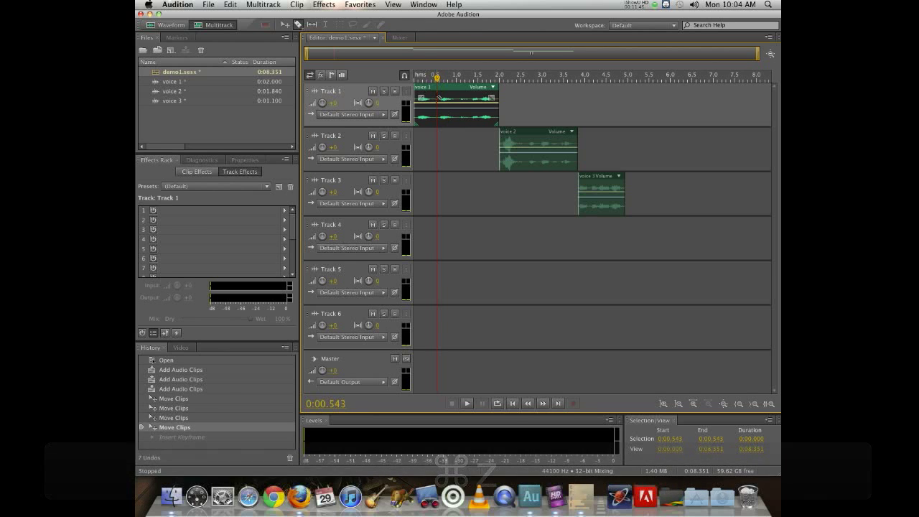
click(438, 96)
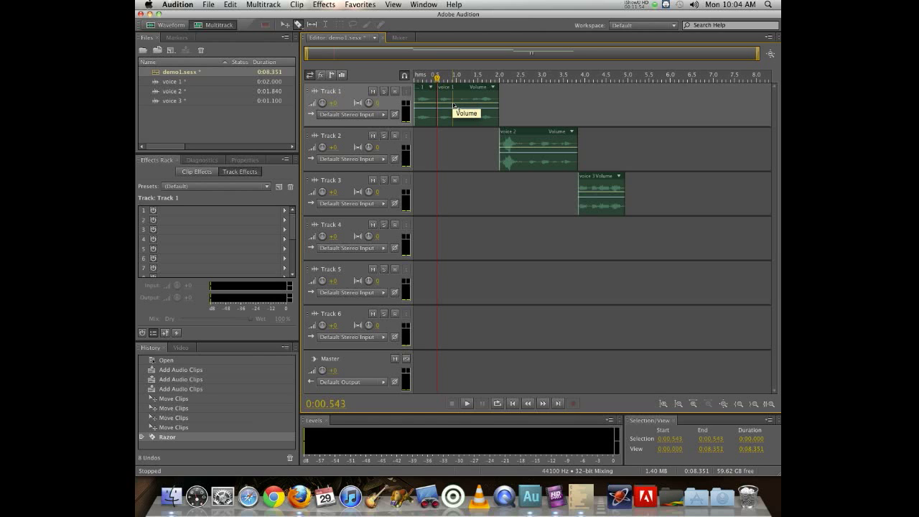
Move the second part of voice 1 to about 4 s and voice 3 to where the first part of voice 1 ends
drag(455, 89, 602, 89)
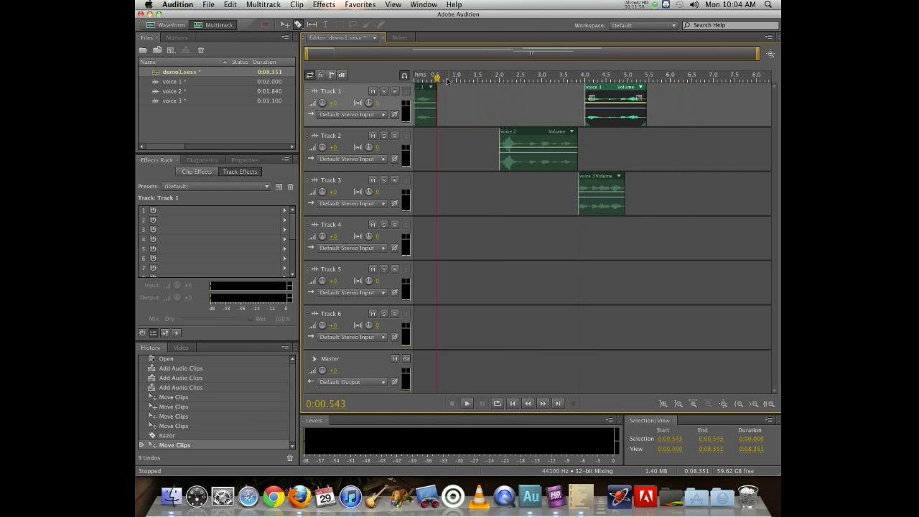
key(space)
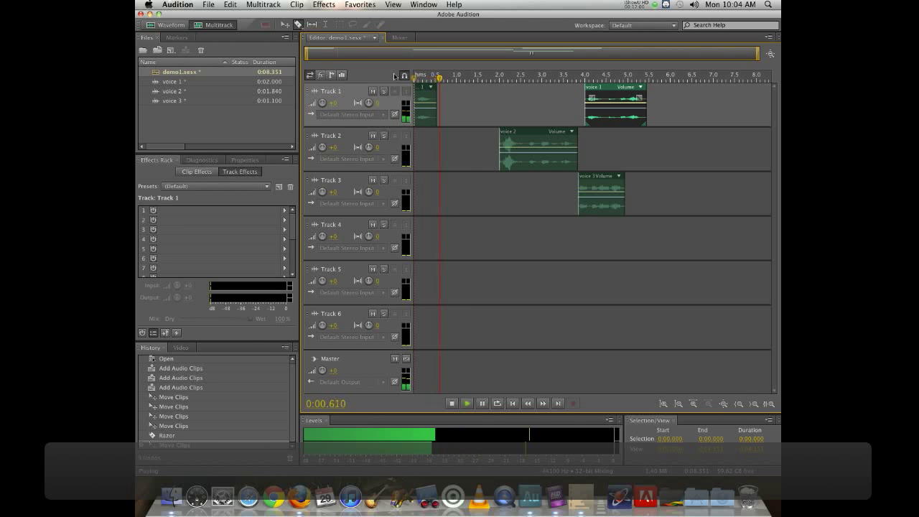
key(space)
drag(607, 190, 463, 179)
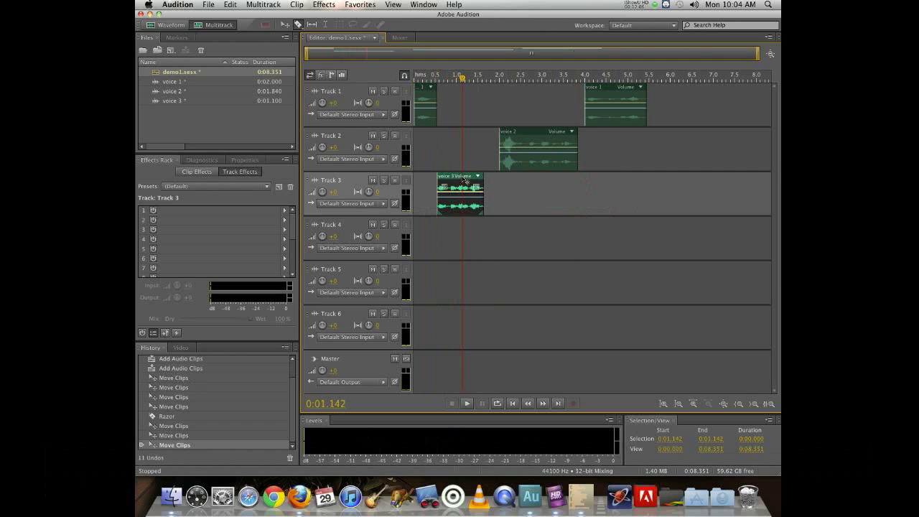
Play the session from the start and split voice 2 at about 2.61 s, after its loud opening section
key(Home)
key(space)
key(space)
drag(506, 75, 525, 78)
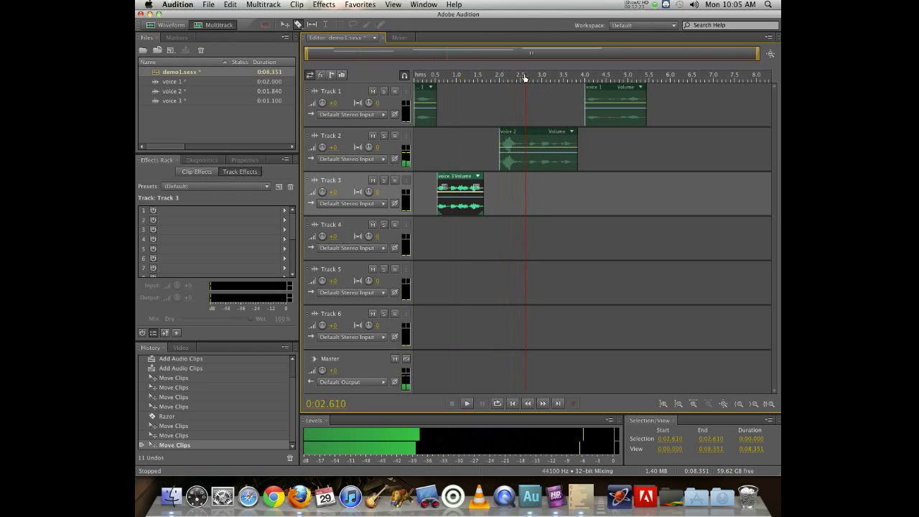
click(527, 135)
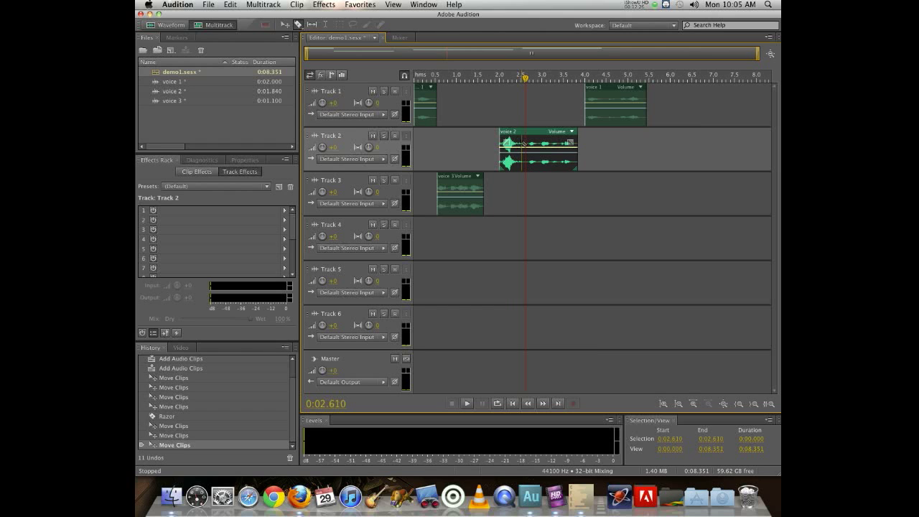
key(super+k)
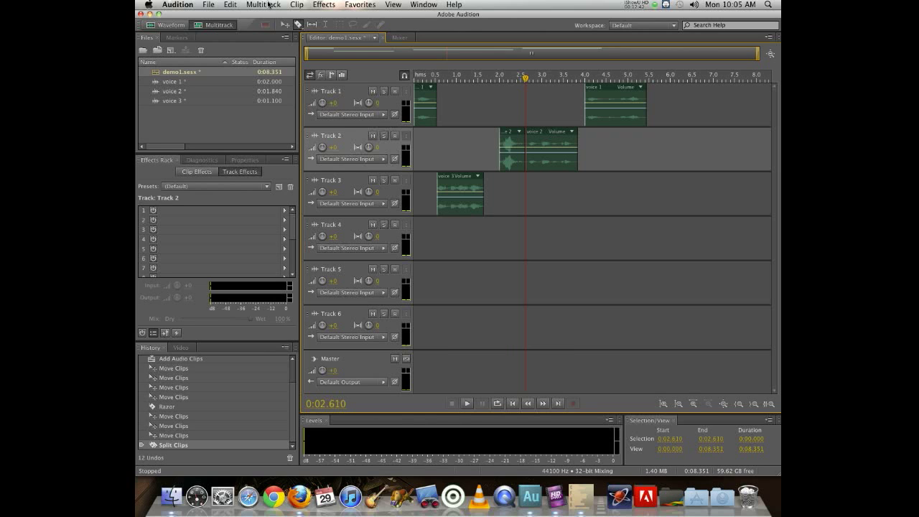
Split voice 3 at about 0.815 s and move its second part to about 2.5 s on Track 3
click(451, 179)
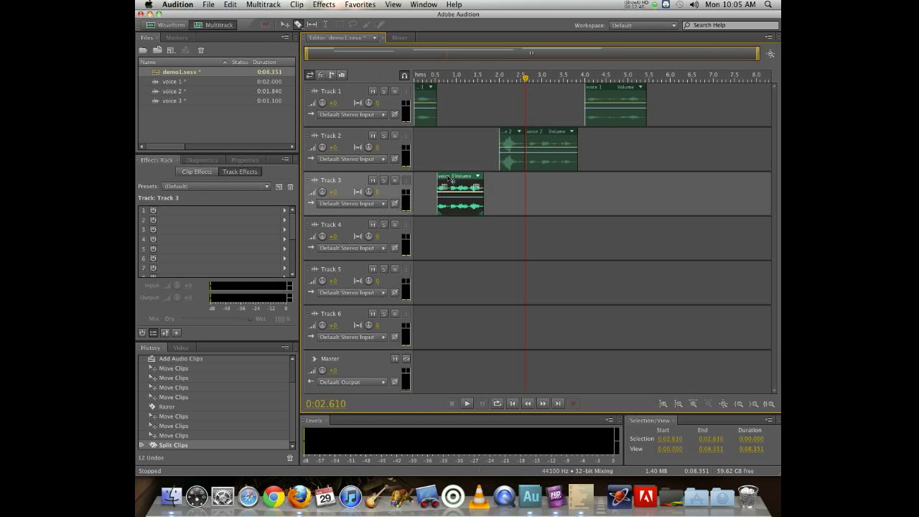
click(419, 77)
drag(419, 77, 448, 76)
key(super+k)
drag(461, 176, 533, 176)
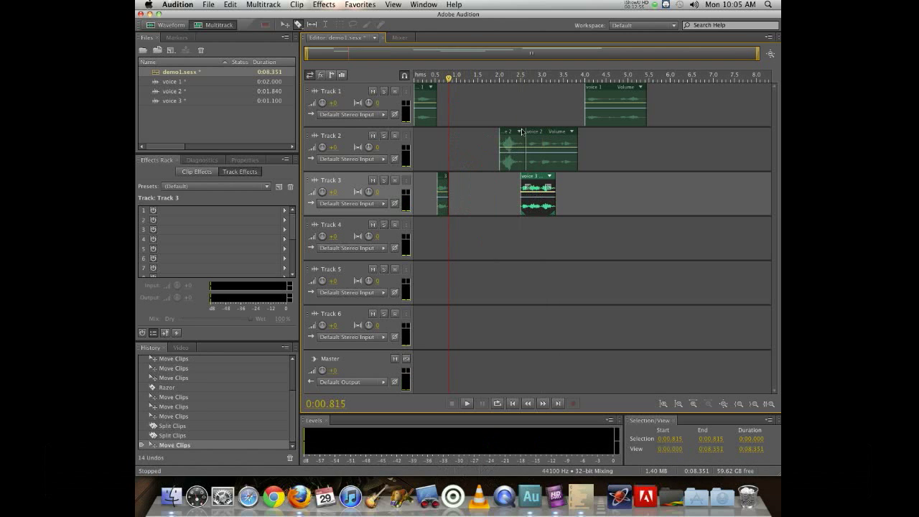
Move voice 2's first part to about 0.54 s, voice 3's first and voice 1's second to about 1.15 s, and voice 3's second to about 3.84 s
drag(514, 134, 450, 136)
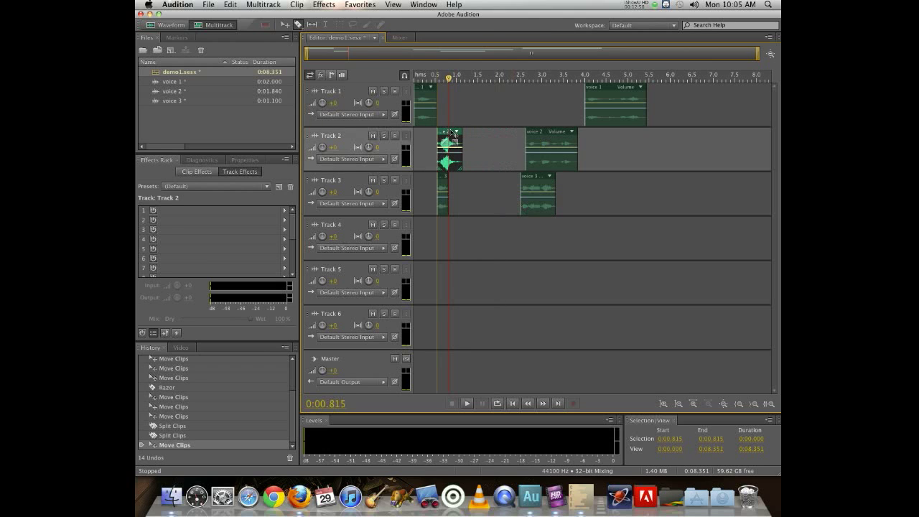
drag(441, 179, 467, 181)
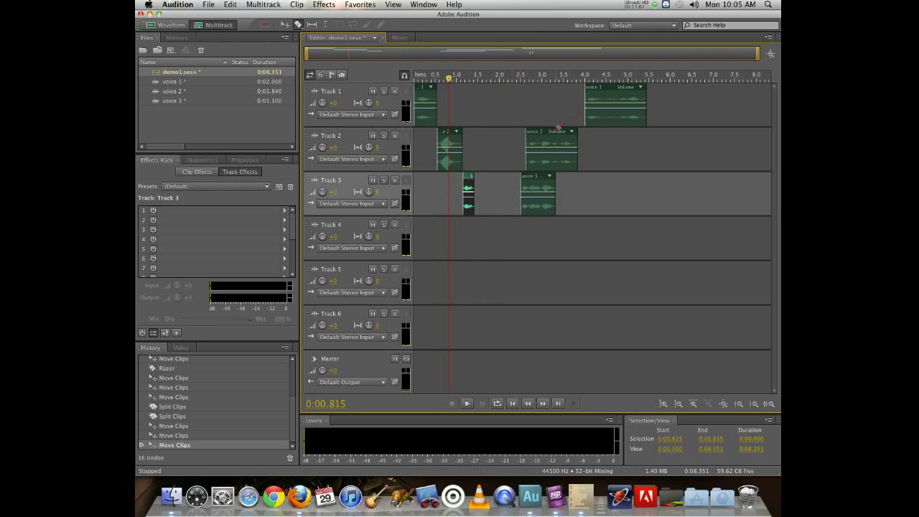
drag(617, 90, 495, 90)
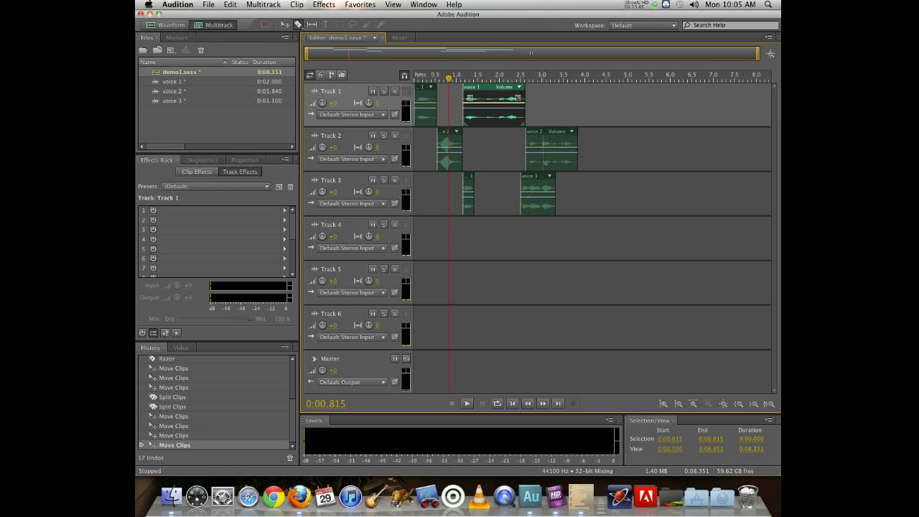
drag(539, 181, 597, 182)
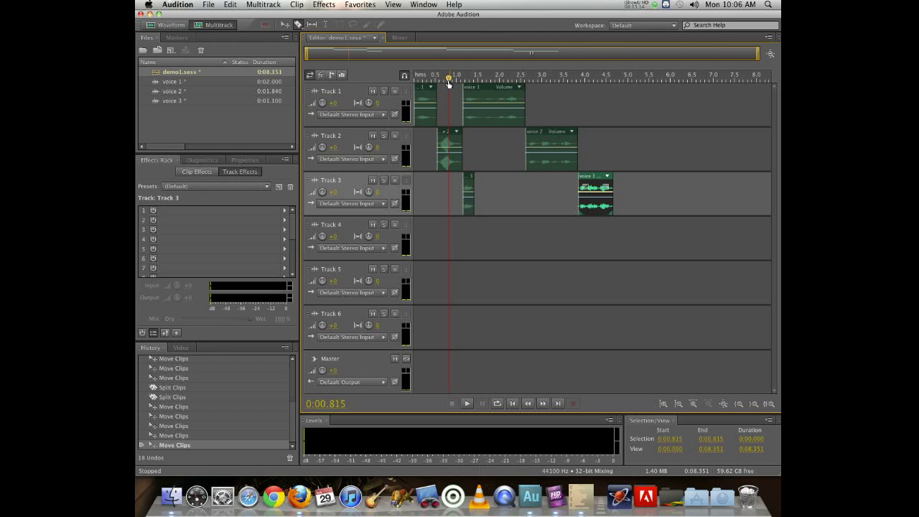
Move voice 1's second part to about 1.4 s and put the second parts of voices 2 and 3 on Track 1 at about 2.8 s and 3.85 s
key(space)
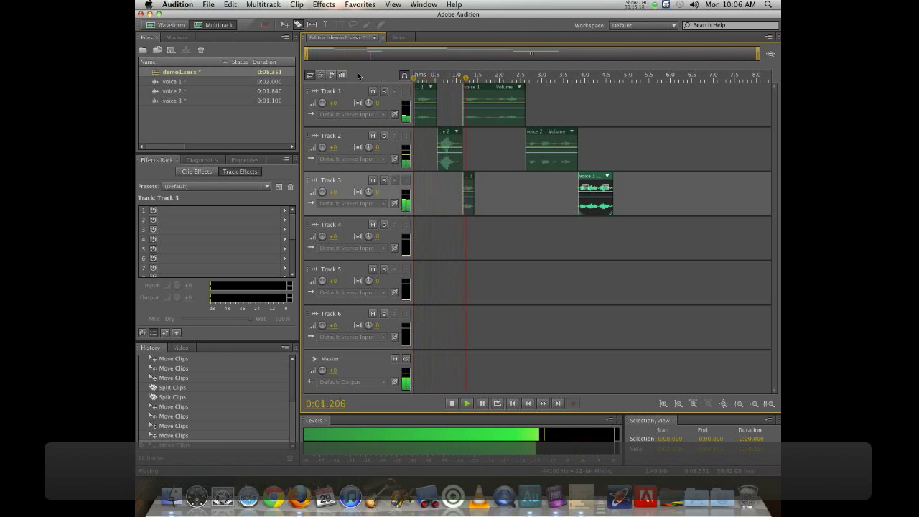
key(space)
drag(477, 97, 488, 94)
drag(545, 133, 566, 98)
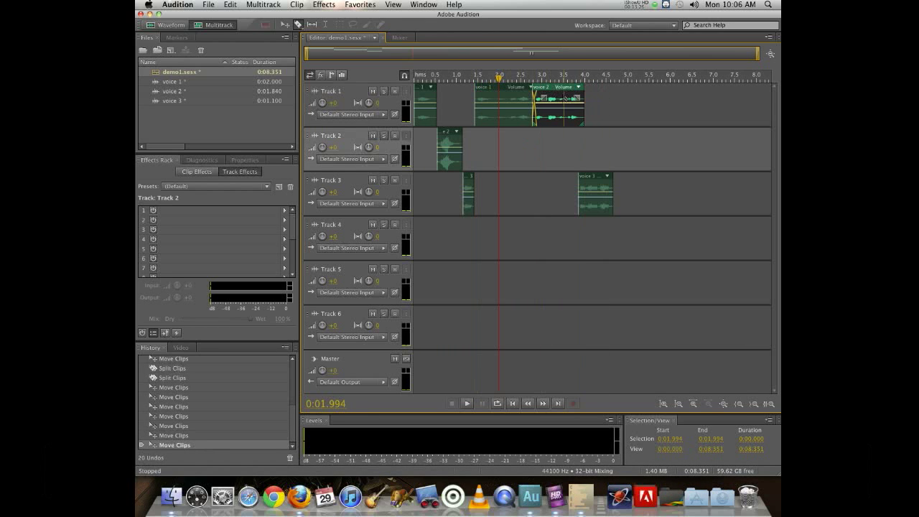
drag(595, 180, 598, 89)
Play the session from the start to hear the crossfades between the clips on Track 1
key(Home)
key(space)
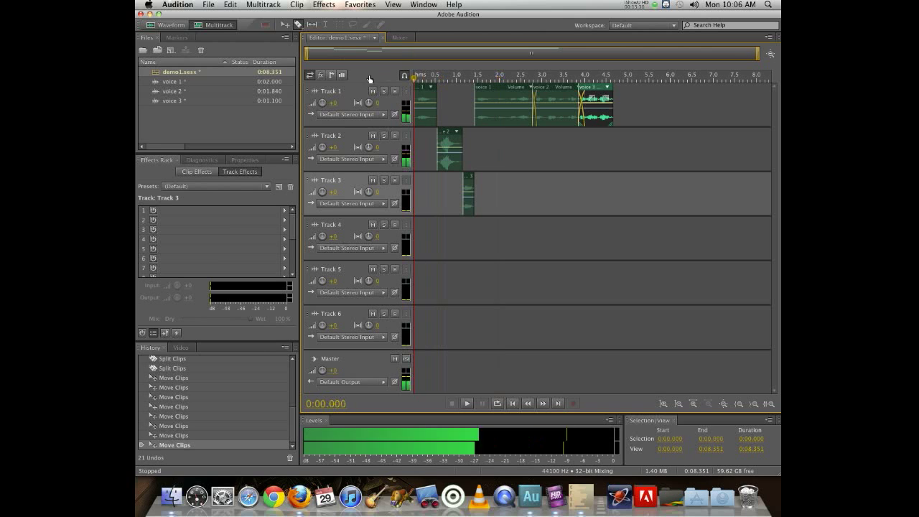
key(space)
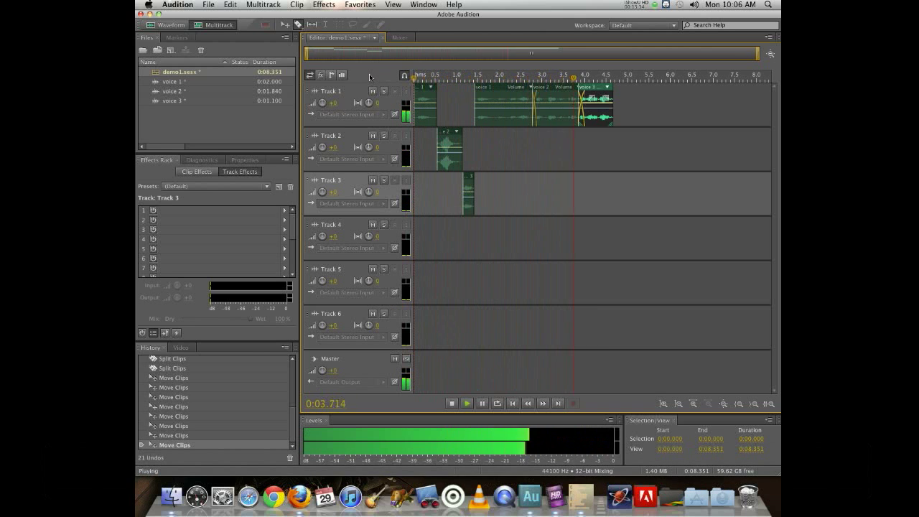
key(space)
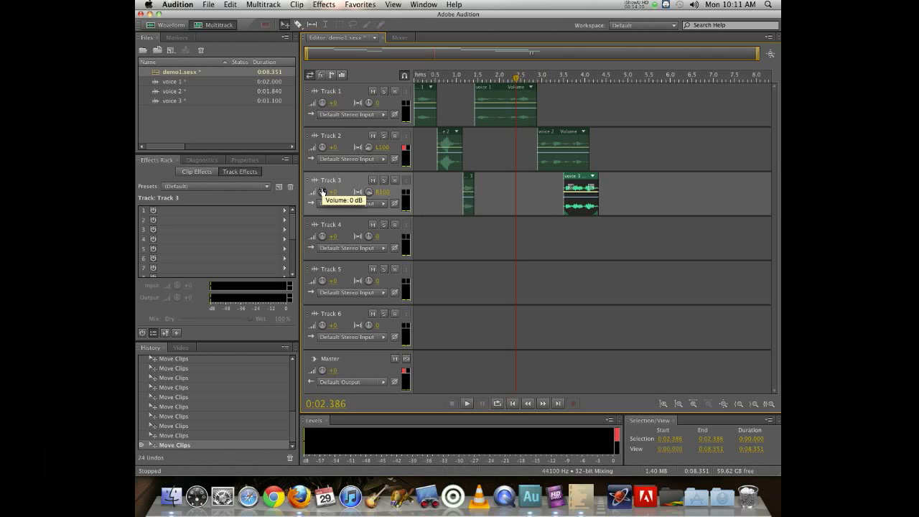
Shape the volume of voice 1's second part with a raised keyframe at about 2.2 s and a lowered one at about 2.55 s, and play it
click(507, 107)
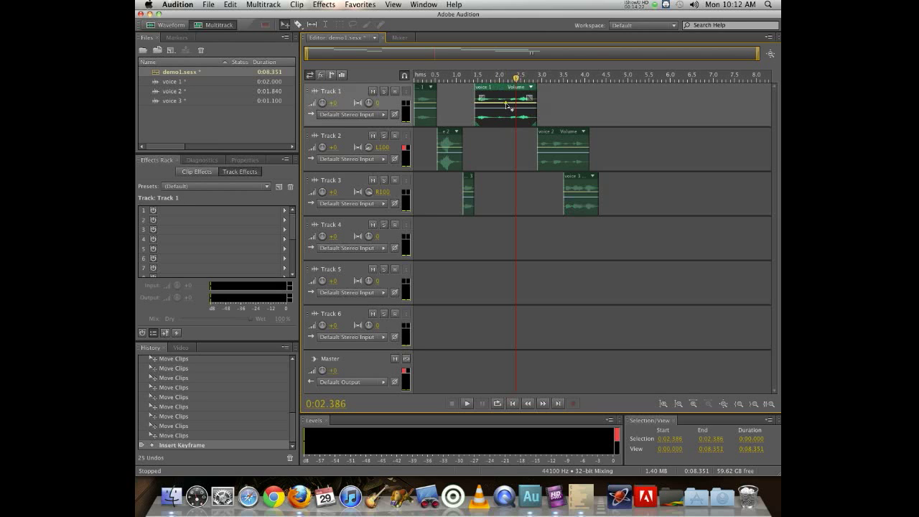
mouse_move(507, 106)
drag(507, 106, 526, 115)
mouse_move(507, 108)
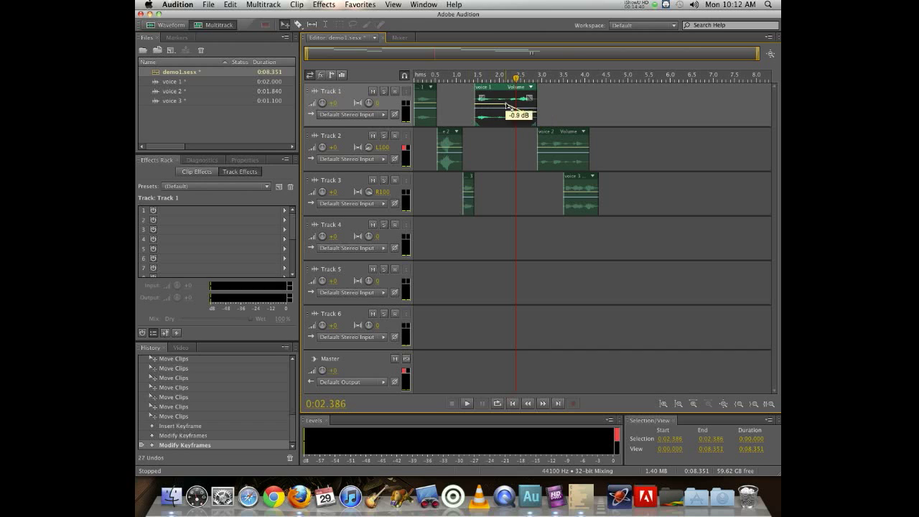
drag(508, 105, 507, 99)
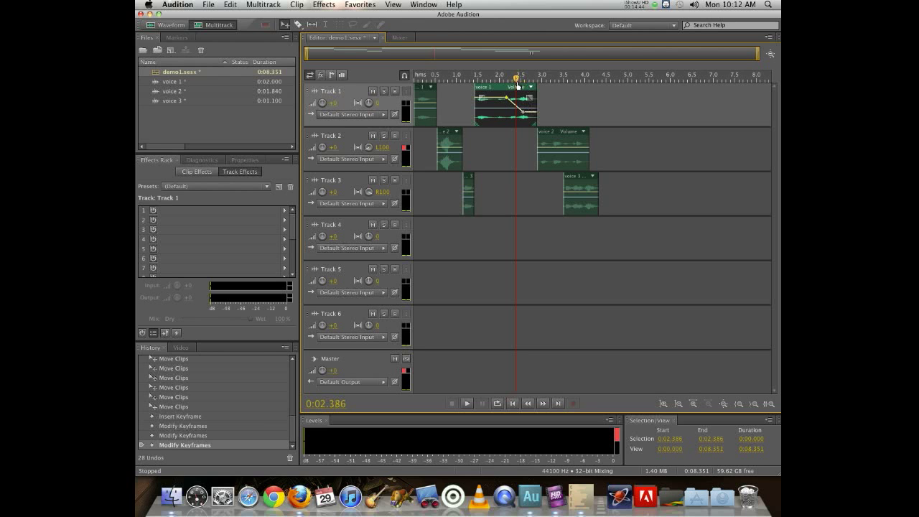
click(465, 74)
key(space)
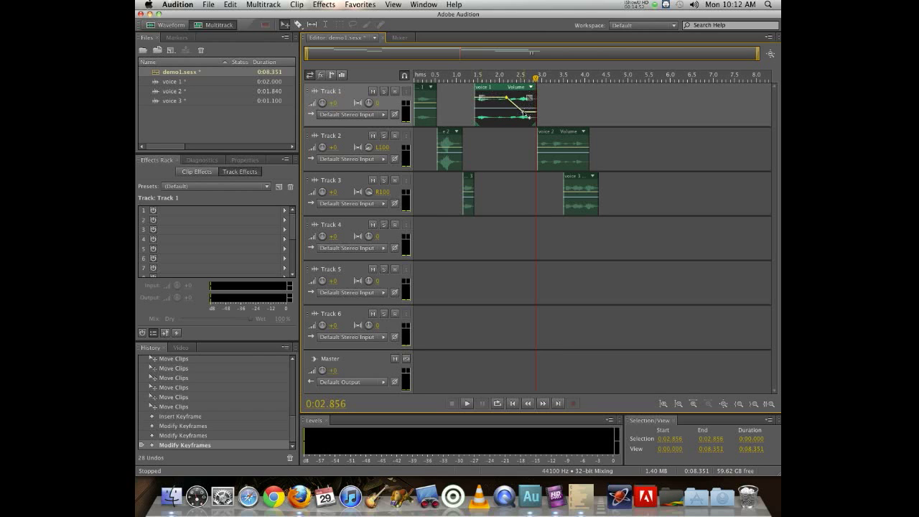
Raise the end of voice 1's volume envelope after a dip at about 2.45 s and play from about 1.63 s
drag(521, 115, 527, 92)
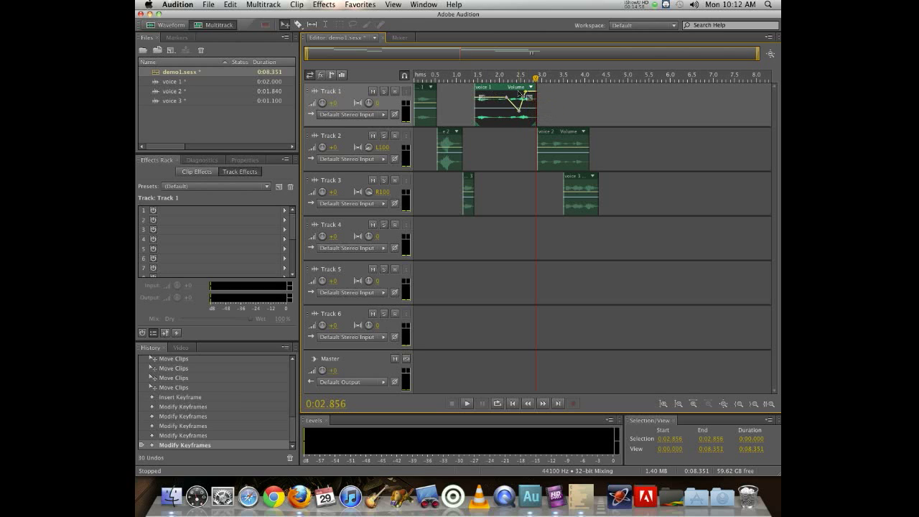
click(485, 81)
key(space)
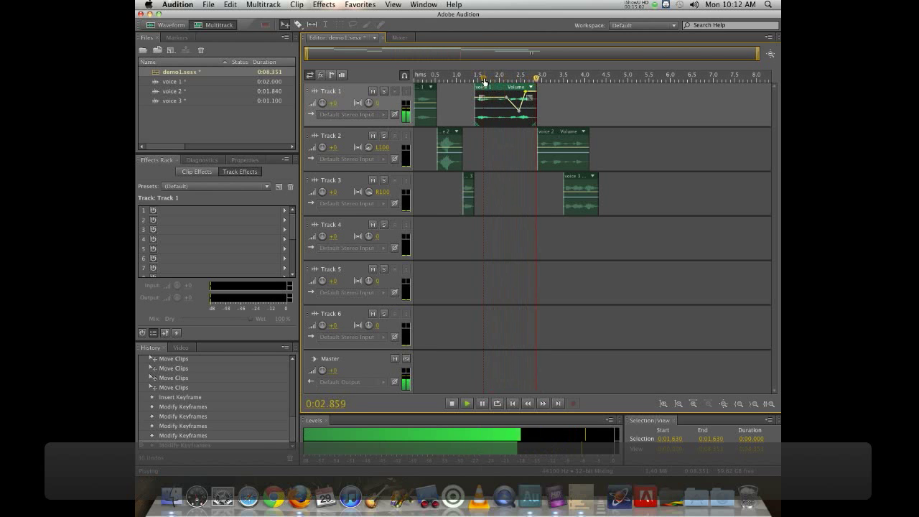
key(space)
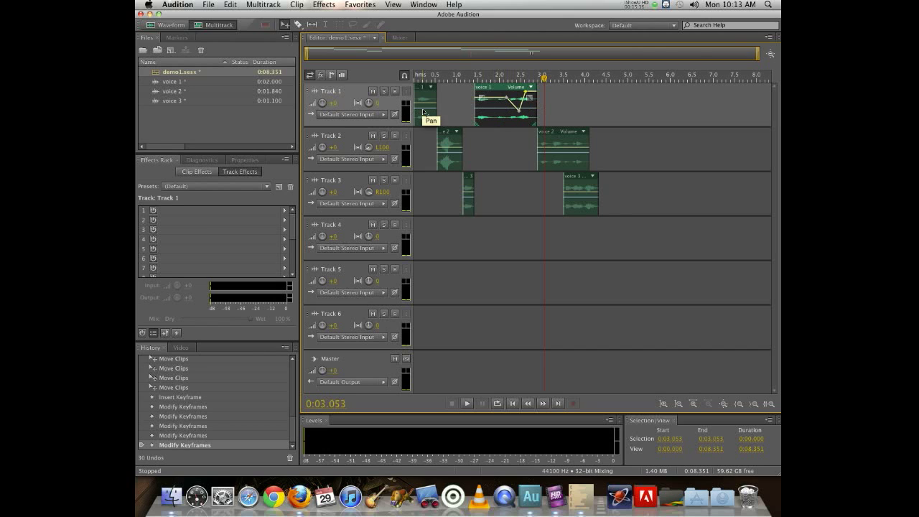
Reset Track 2's pan to 0, sweep the pan of voice 2's second part from full right to full left, and play it
click(564, 137)
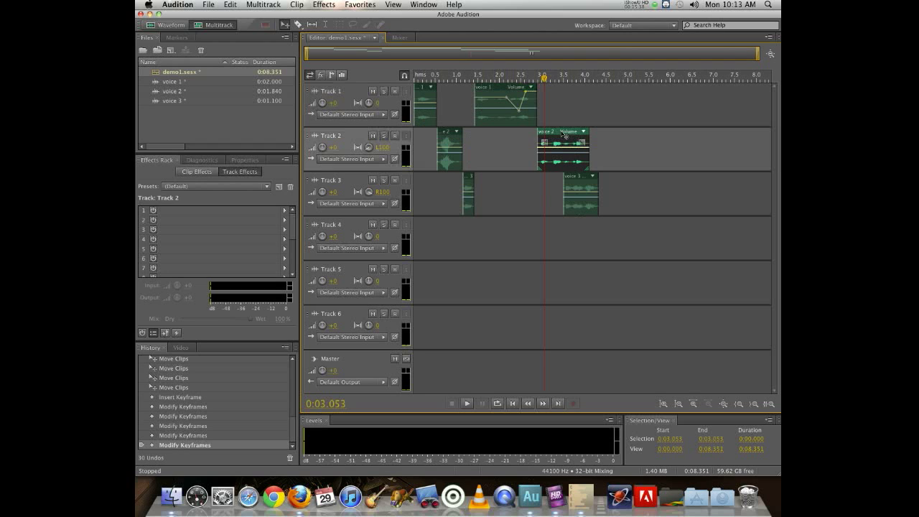
click(380, 147)
text(0)
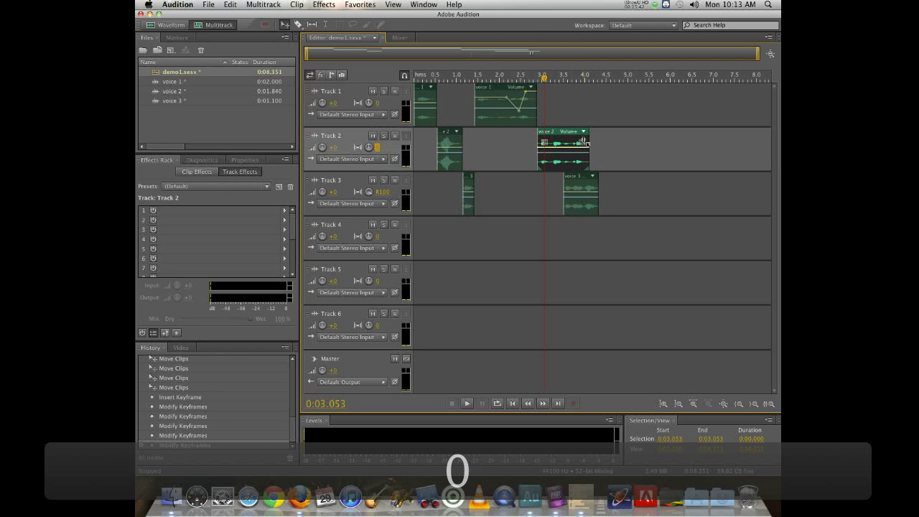
click(540, 156)
mouse_move(541, 156)
mouse_down()
mouse_move(539, 170)
mouse_move(587, 137)
mouse_move(539, 170)
mouse_up()
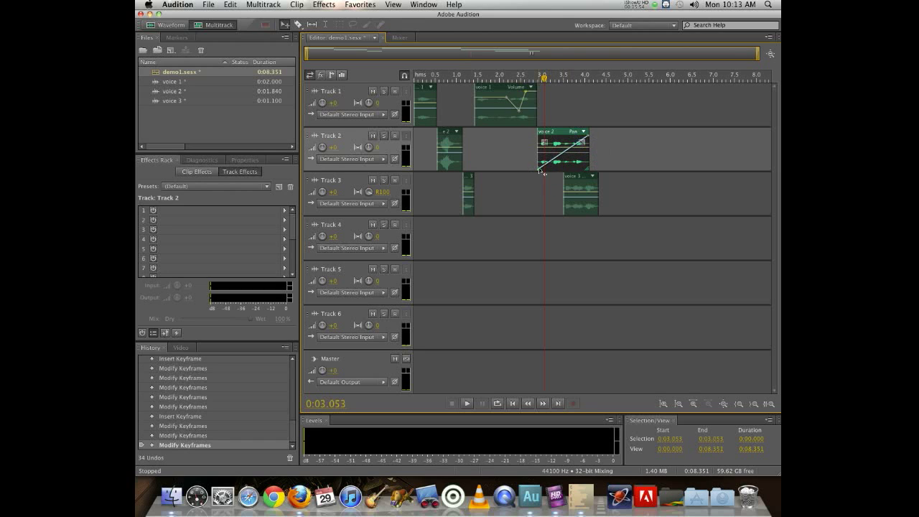
drag(543, 77, 529, 80)
key(space)
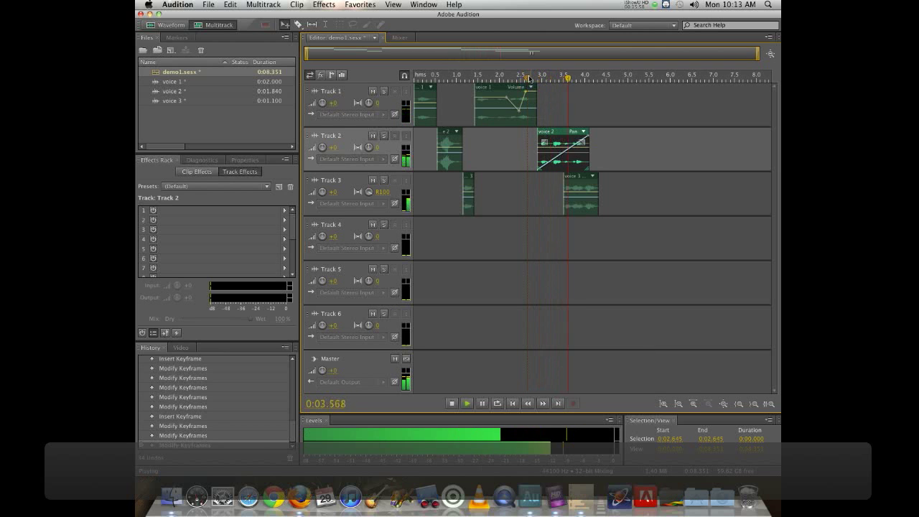
Move voice 3's second part to about 5 s on Track 3 and play voice 2's pan sweep alone
drag(579, 179, 642, 179)
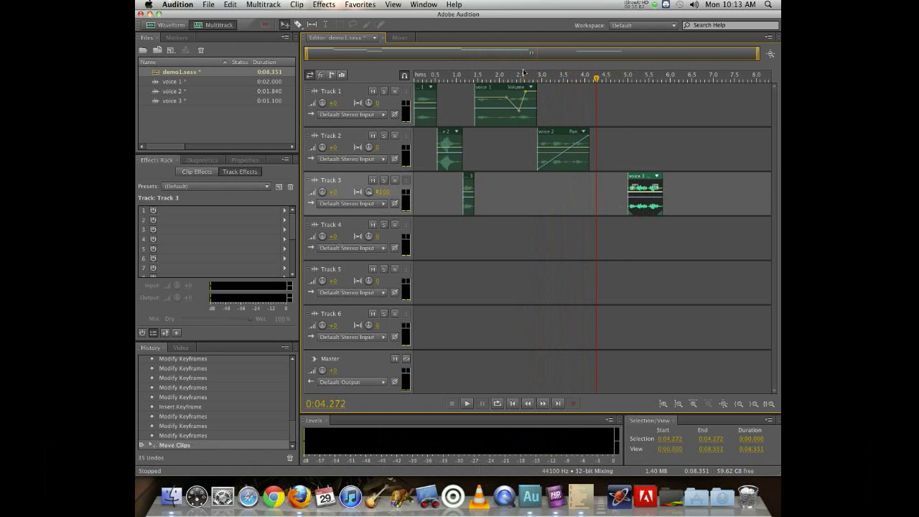
click(537, 76)
key(space)
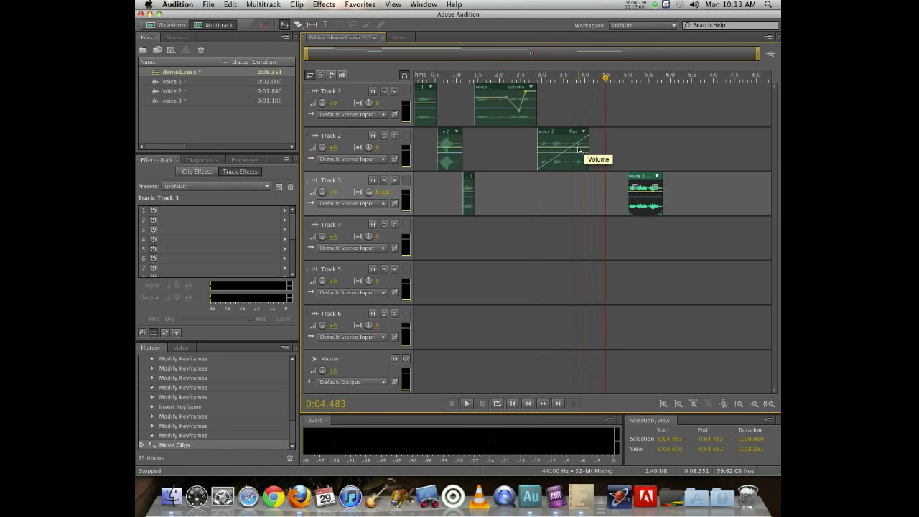
Bring the pan keyframes of voice 2's second part together at about 3.5 s for an abrupt right-to-left jump, and play it
drag(575, 145, 562, 180)
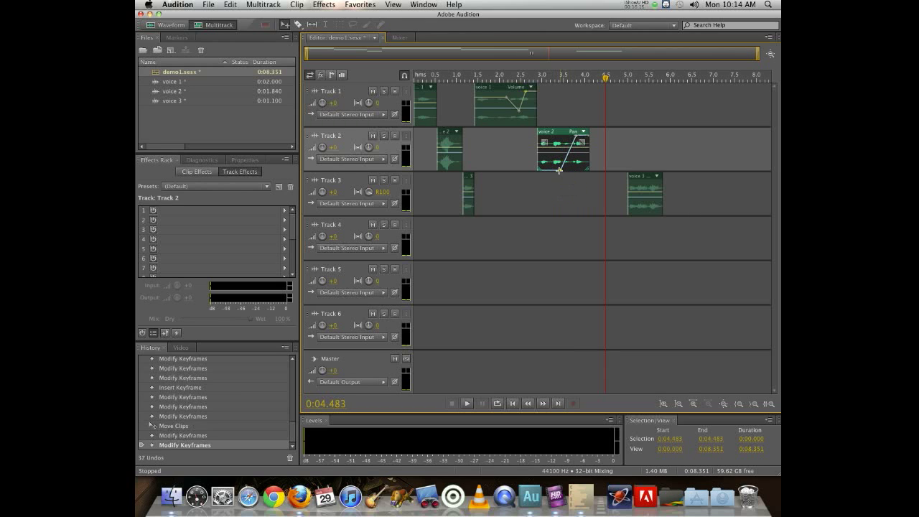
drag(576, 139, 563, 136)
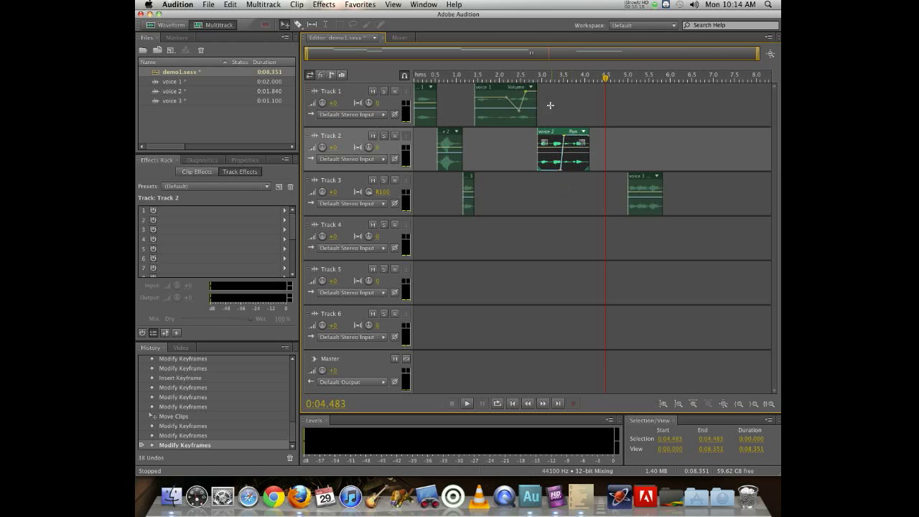
click(539, 76)
key(space)
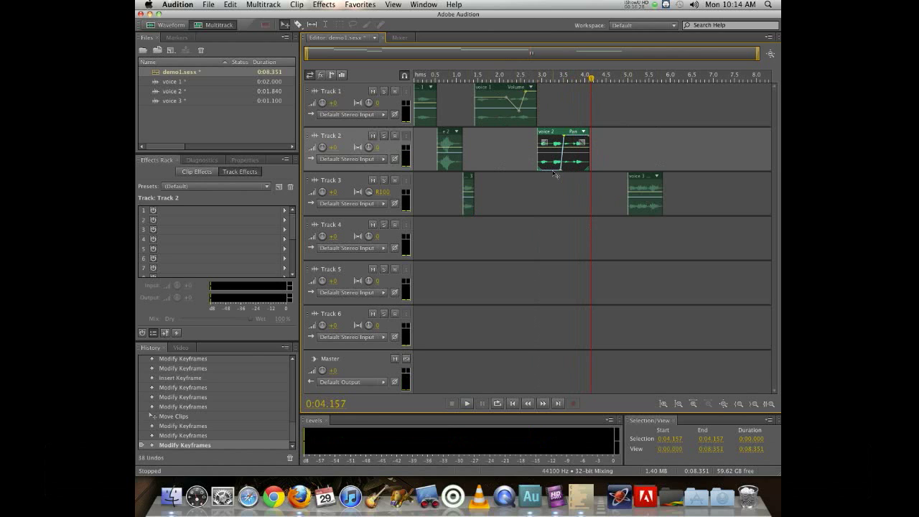
Replay voice 2's pan jump from about 2.94 s and move voice 3's second part to about 4.1 s, where voice 2 ends
click(539, 77)
key(space)
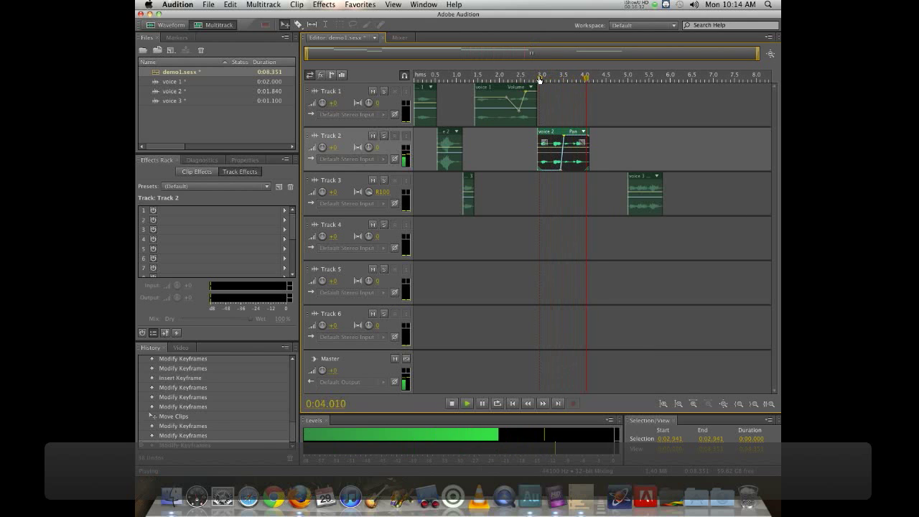
key(space)
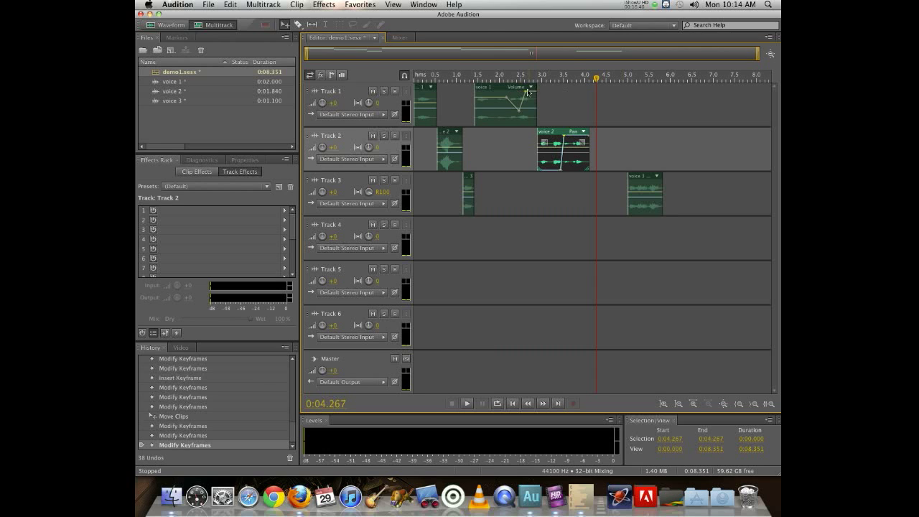
mouse_move(595, 80)
mouse_down()
mouse_move(554, 77)
mouse_move(597, 78)
mouse_up()
drag(647, 179, 605, 179)
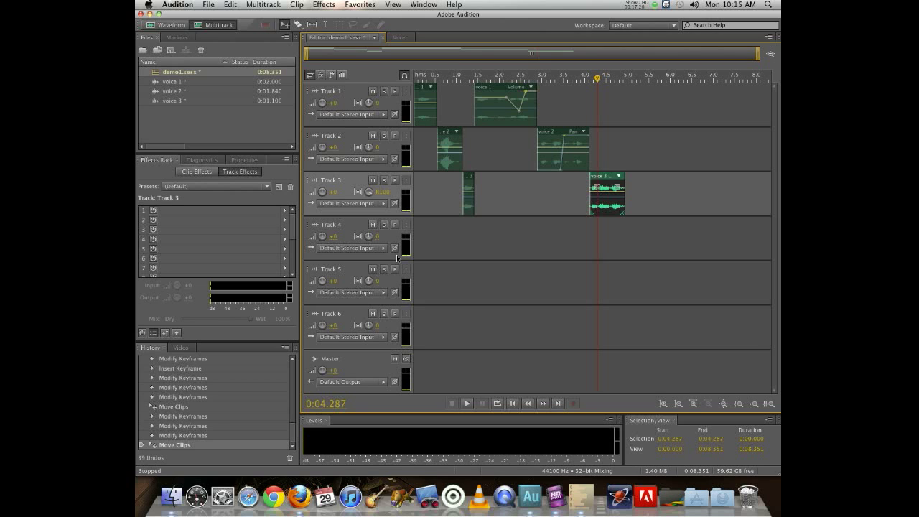
Import AM125_Barnyard_Jam_Ver_2_trk9_15_American_Music_Co_Inc.wav from the Desktop and place it at the start of Track 4, conformed to the session's sample rate
click(175, 127)
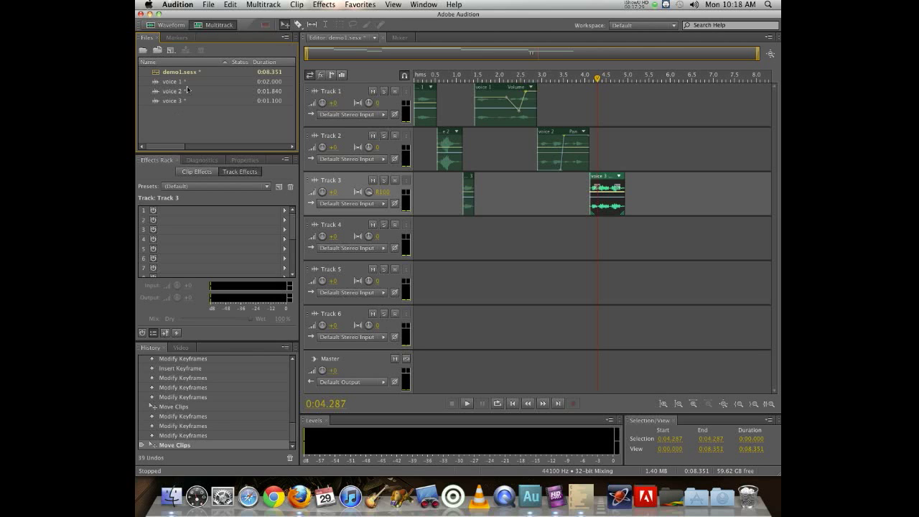
double_click(185, 125)
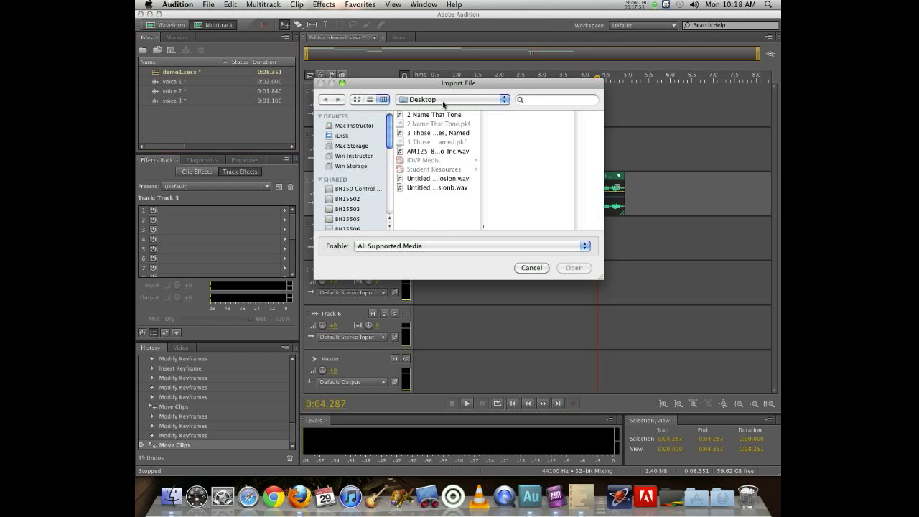
click(440, 153)
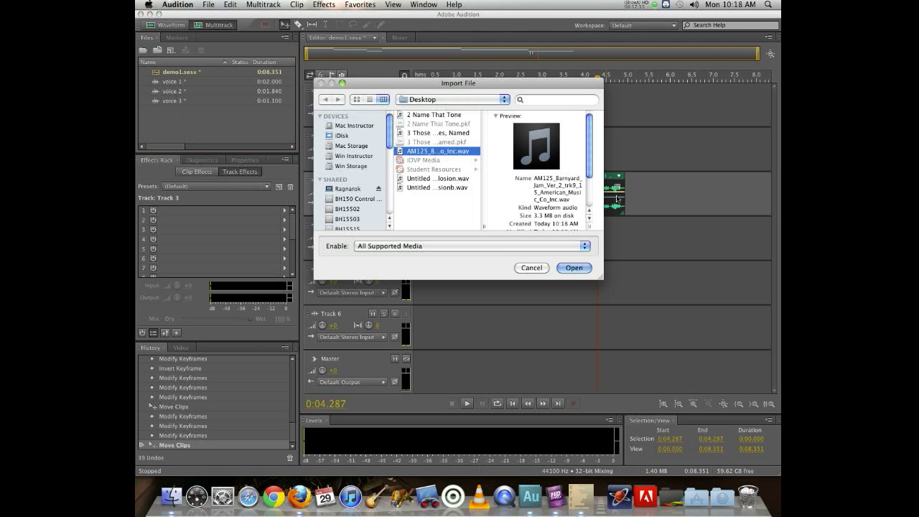
click(574, 267)
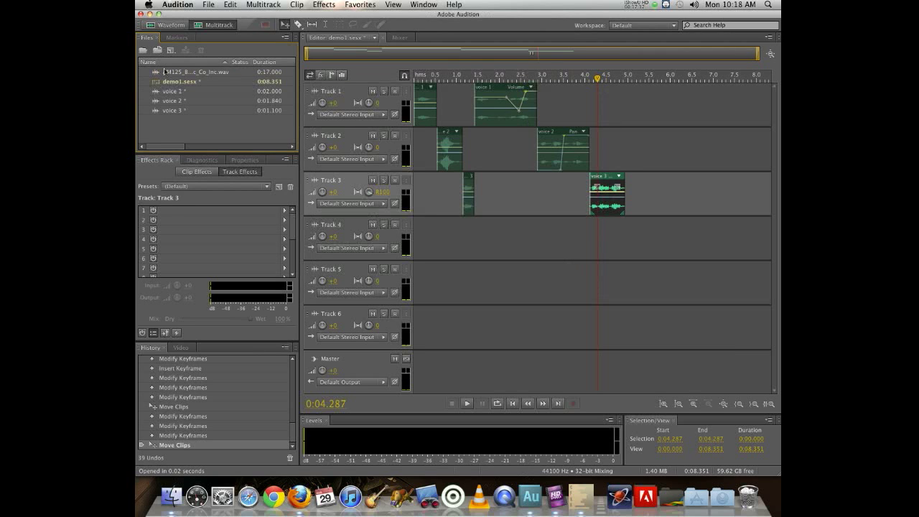
mouse_move(155, 71)
mouse_down()
mouse_move(388, 219)
mouse_move(445, 233)
mouse_move(420, 241)
mouse_up()
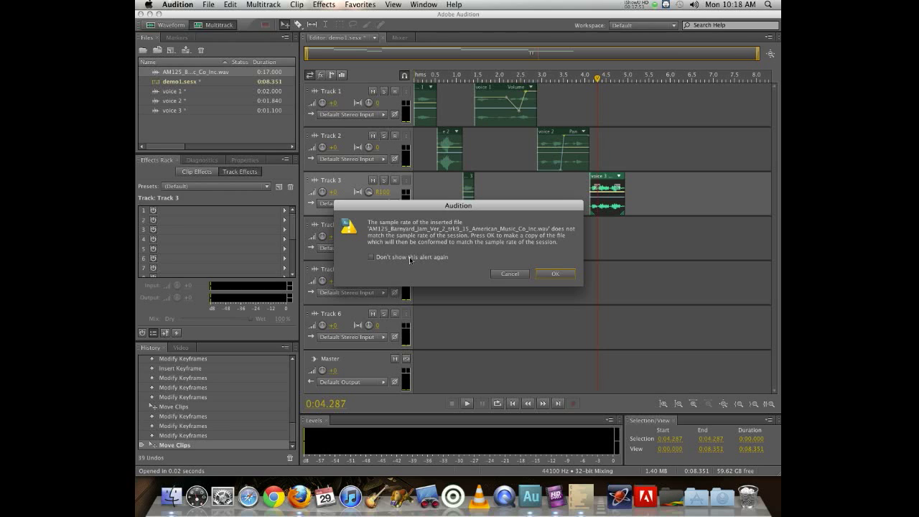
click(545, 273)
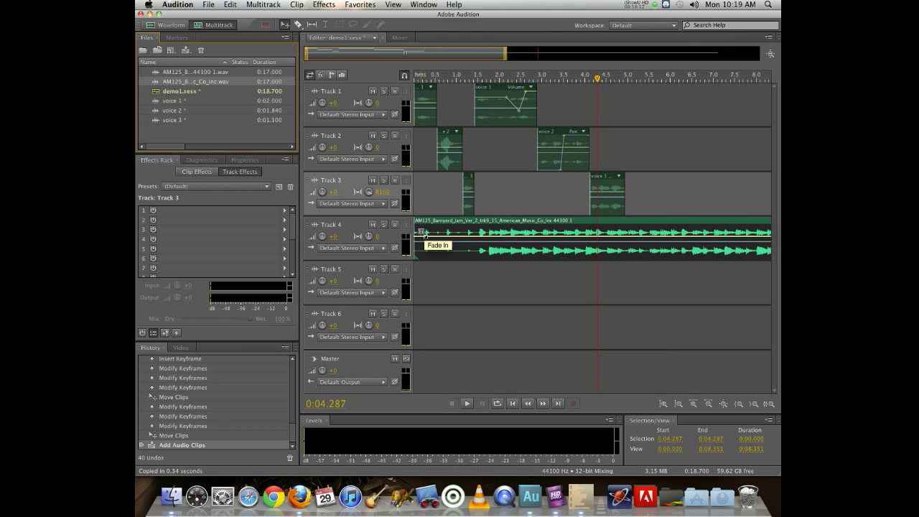
Move the second parts of voice 1 to about 4.5 s, voice 2 to about 6 s and voice 3 to about 8.7 s
drag(505, 88, 638, 88)
drag(560, 127, 694, 129)
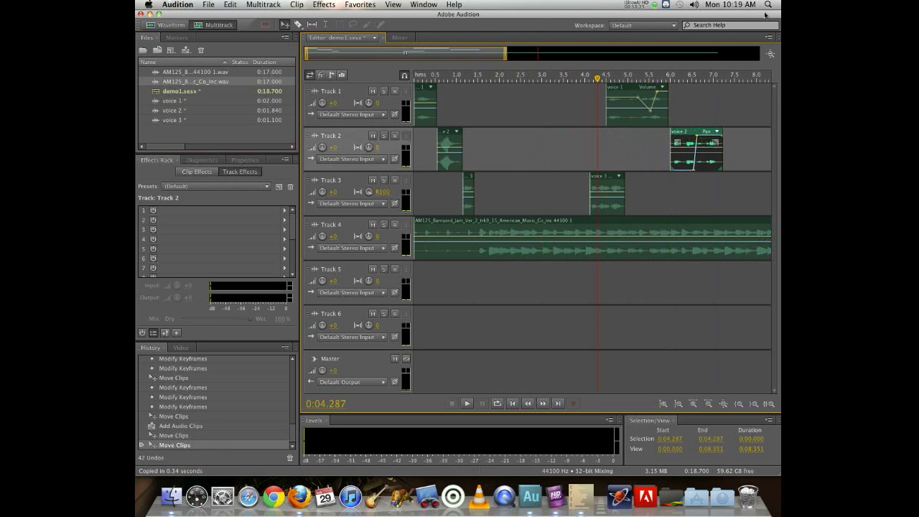
drag(508, 58, 614, 66)
click(537, 179)
drag(537, 180, 665, 181)
Move the first parts of voice 1 to about 2.5 s, voice 2 to about 3 s and voice 3 to about 3.6 s
drag(419, 89, 487, 90)
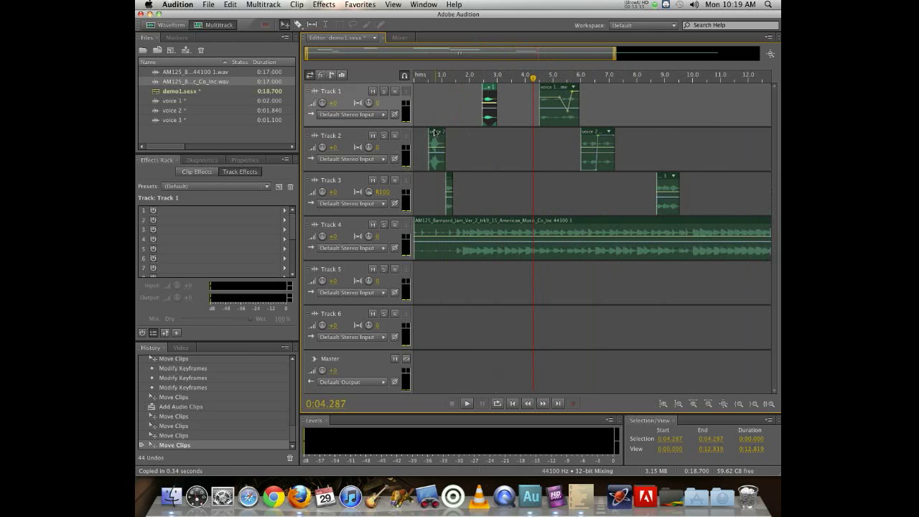
drag(436, 132, 504, 143)
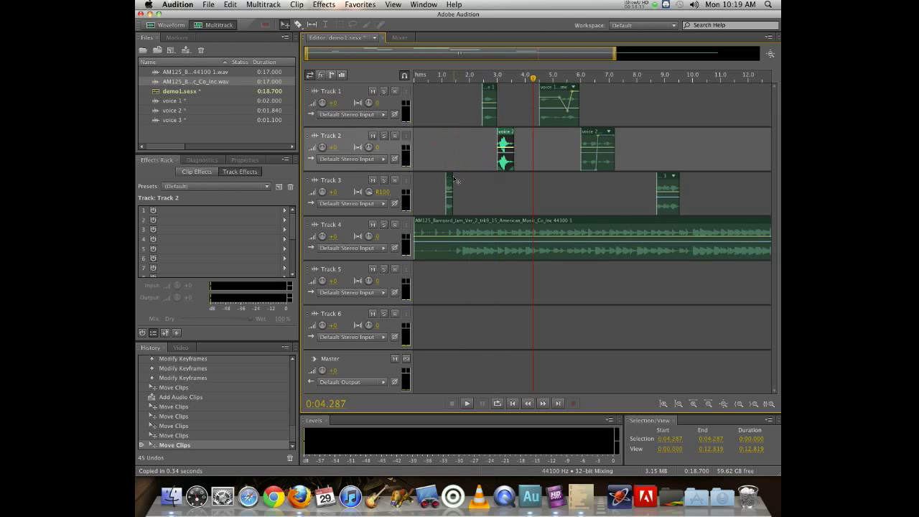
drag(454, 179, 517, 180)
Move the second parts of voices 1 and 3 to about 7.7 s and voice 2's second part to about 6.5 s
drag(563, 91, 652, 92)
drag(599, 133, 614, 136)
drag(667, 181, 637, 178)
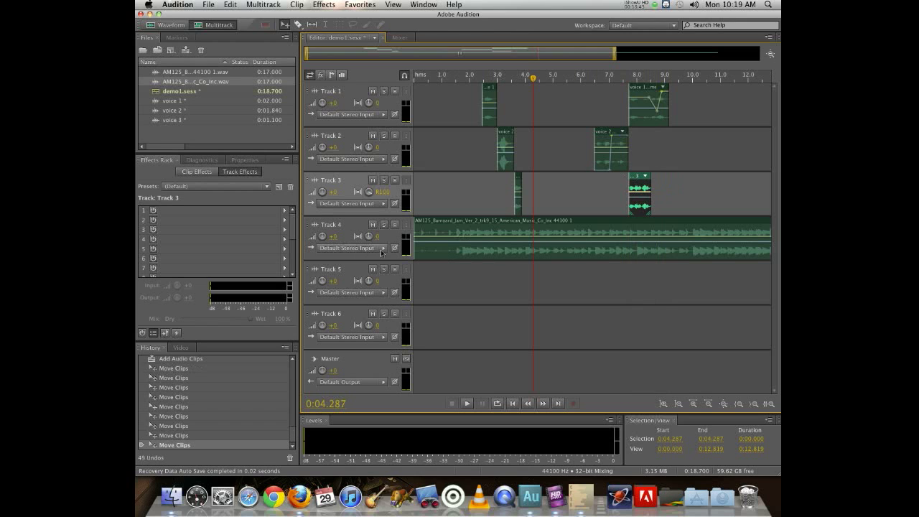
Duck the Track 4 music with volume keyframes from about 2.1 s to about −20 dB at 2.5–3.9 s, returning to 0 dB near 4.4 s
click(471, 239)
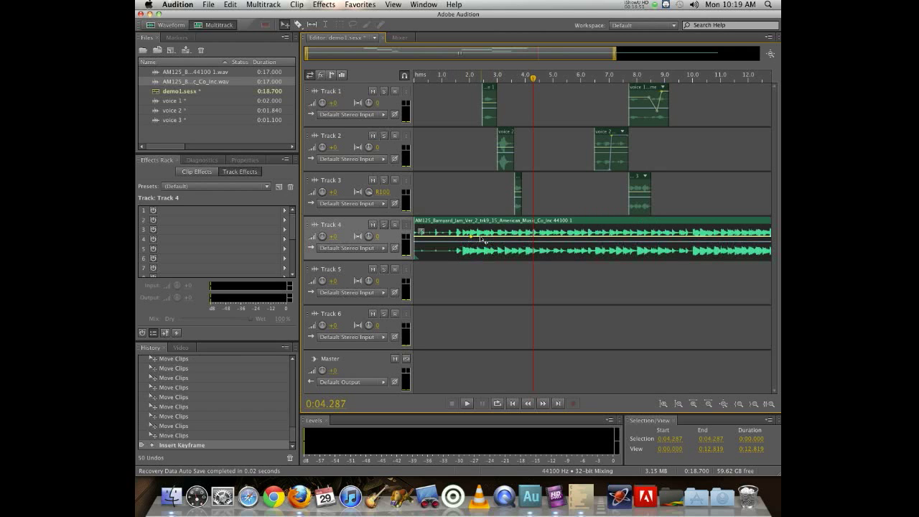
click(485, 239)
drag(485, 239, 487, 256)
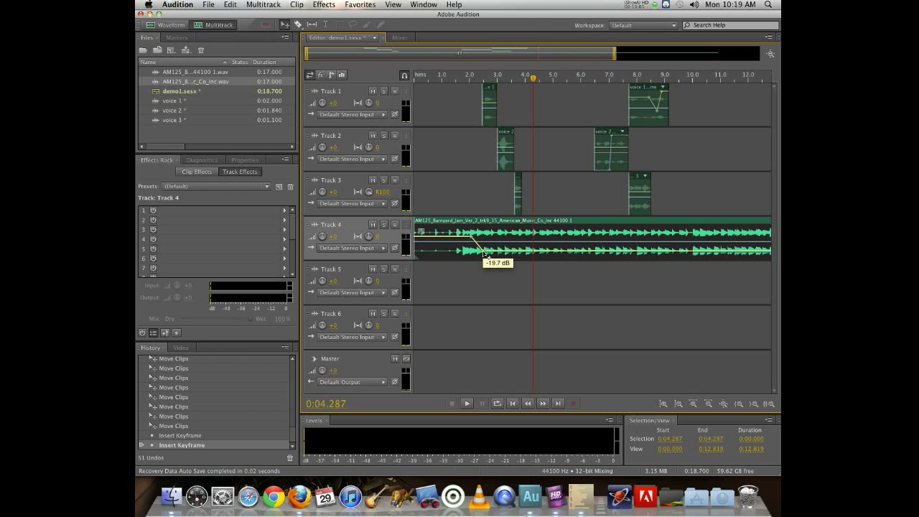
drag(486, 256, 486, 252)
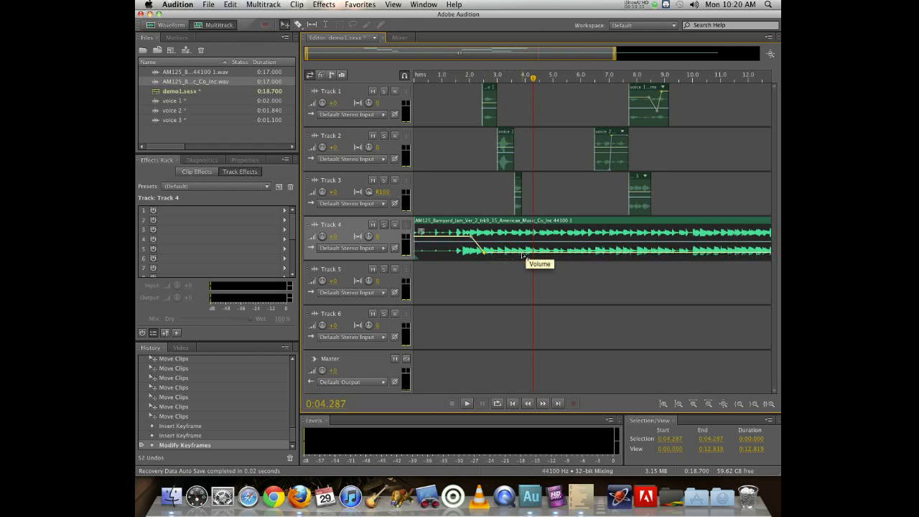
drag(538, 252, 535, 238)
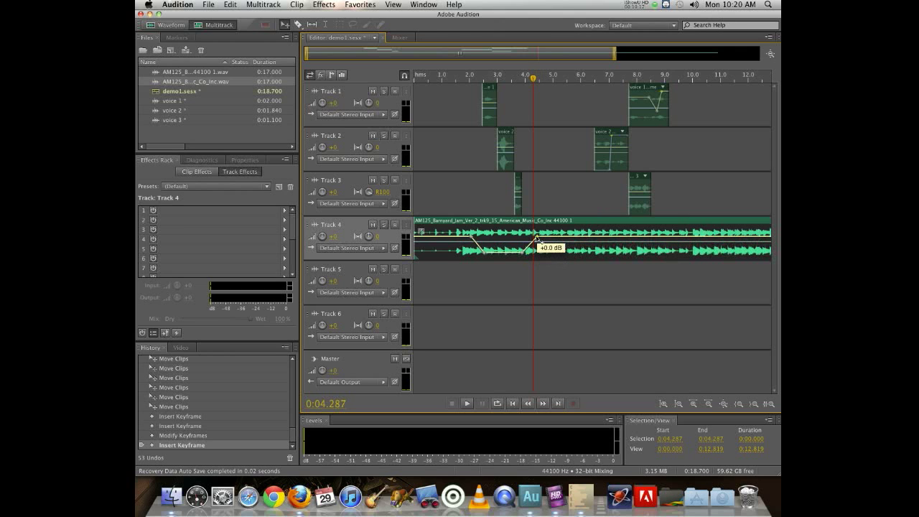
drag(537, 238, 537, 239)
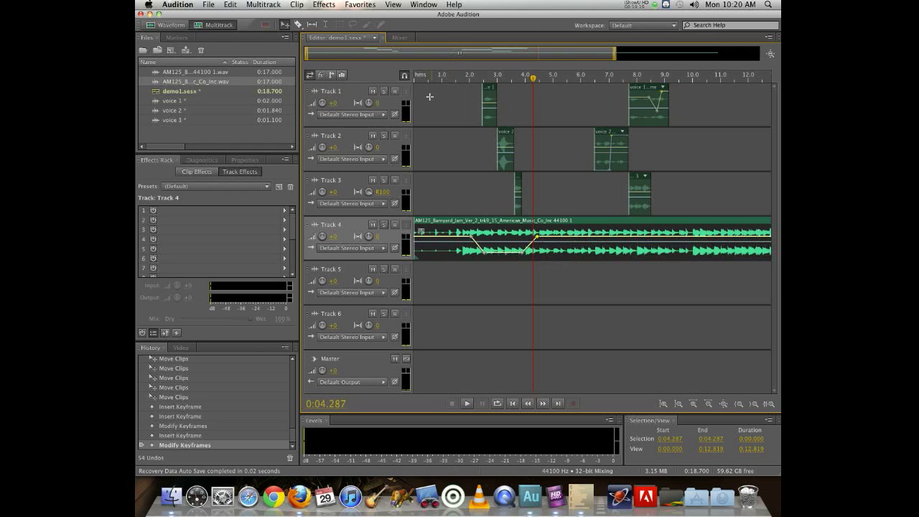
Play the session from the start to check the music's dip under the first voice parts
click(421, 74)
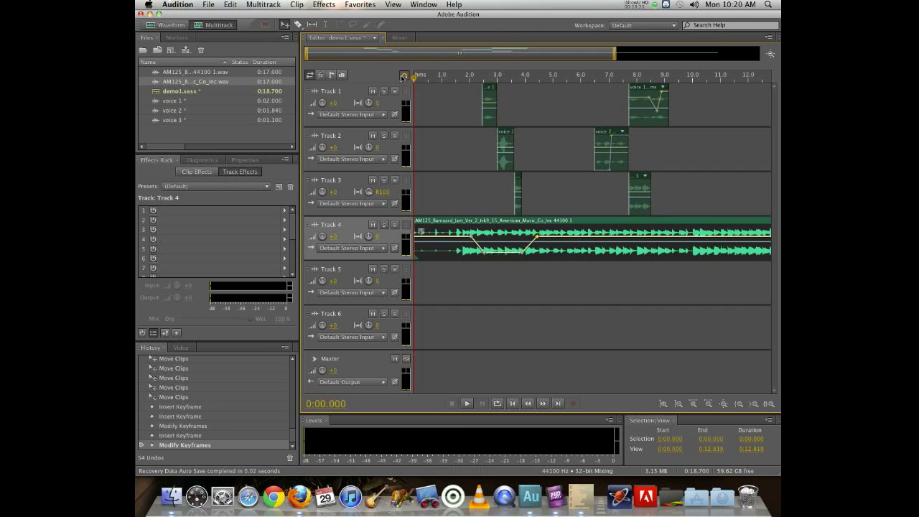
key(space)
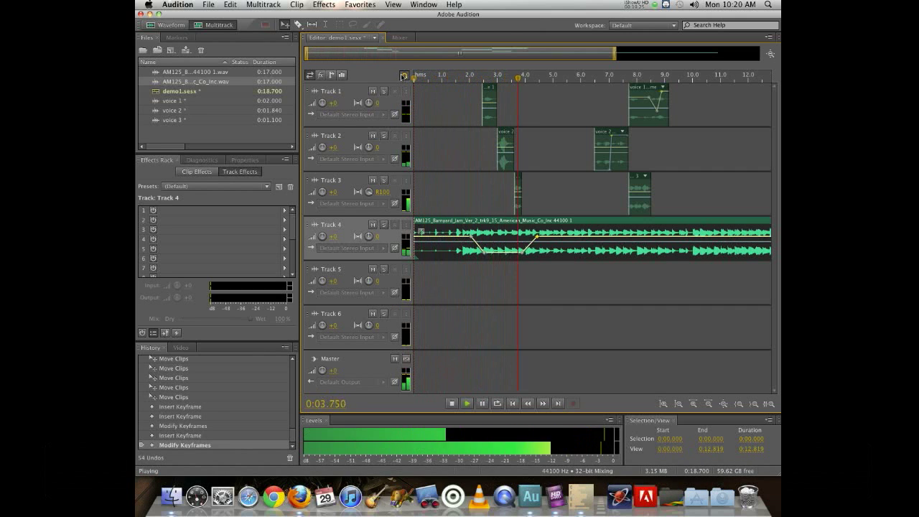
key(space)
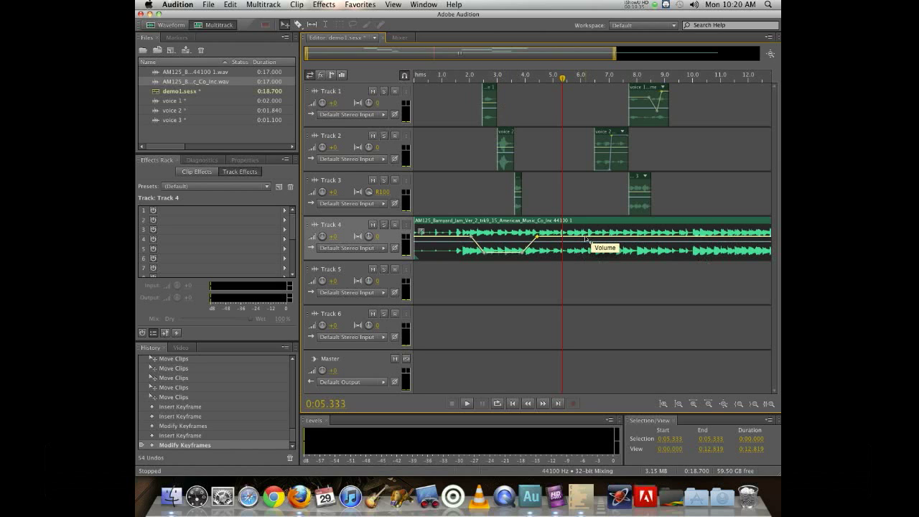
Add a second volume dip to the Track 4 music, falling from about 6.2 s to 6.9 s and rising from 9.7 s to 0 dB near 10.7 s
mouse_move(607, 241)
mouse_down()
mouse_move(620, 256)
mouse_move(606, 257)
mouse_up()
click(522, 76)
key(space)
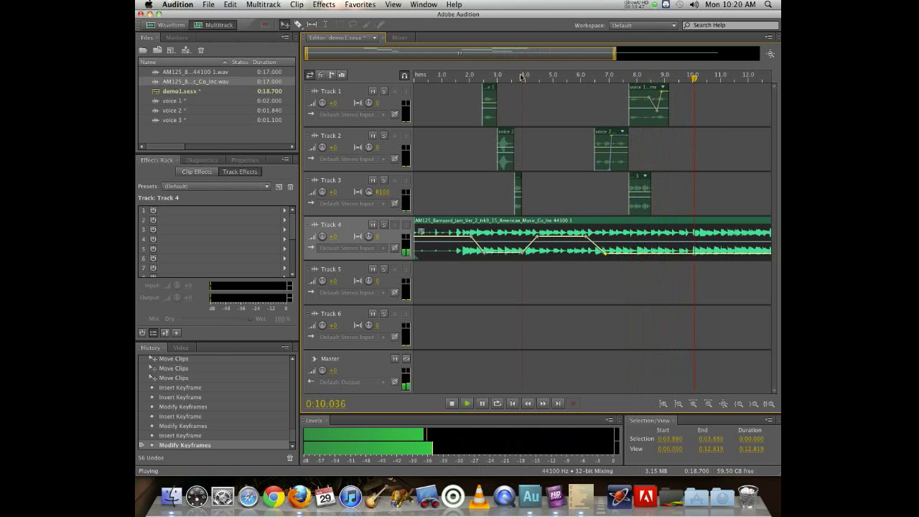
key(space)
click(684, 252)
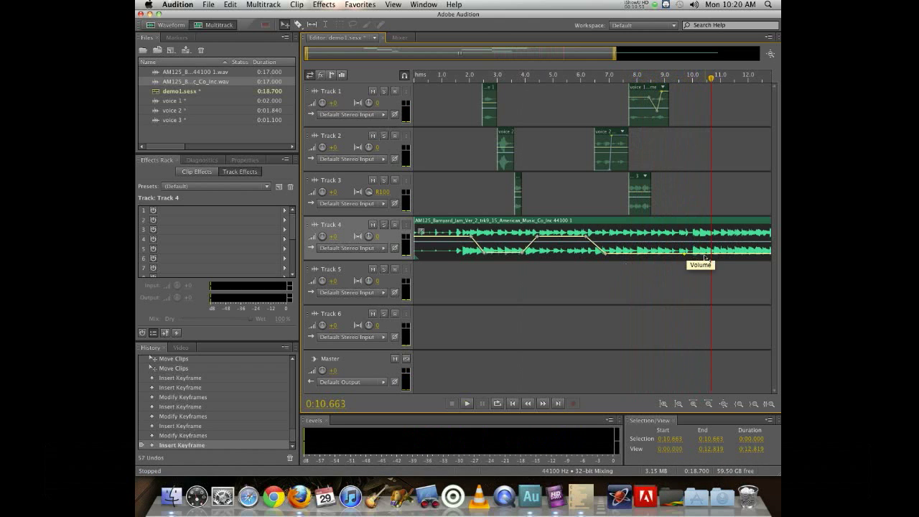
drag(706, 257, 712, 241)
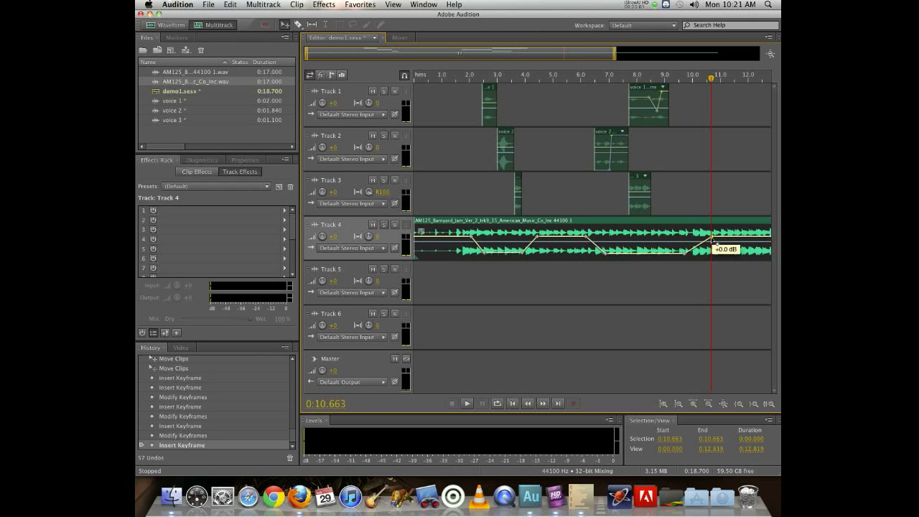
drag(713, 240, 713, 240)
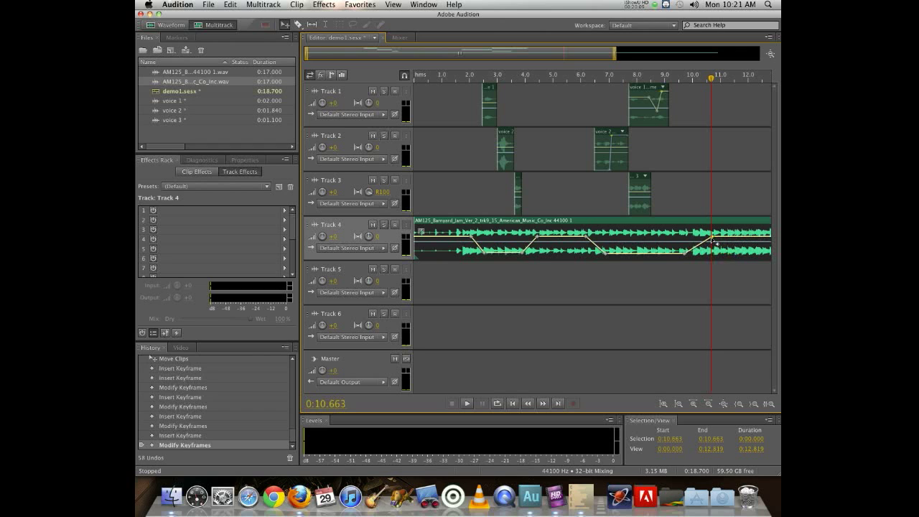
Play the session from about 8.3 s to check how the music rises after the last voice parts
drag(646, 76, 644, 77)
click(645, 76)
key(space)
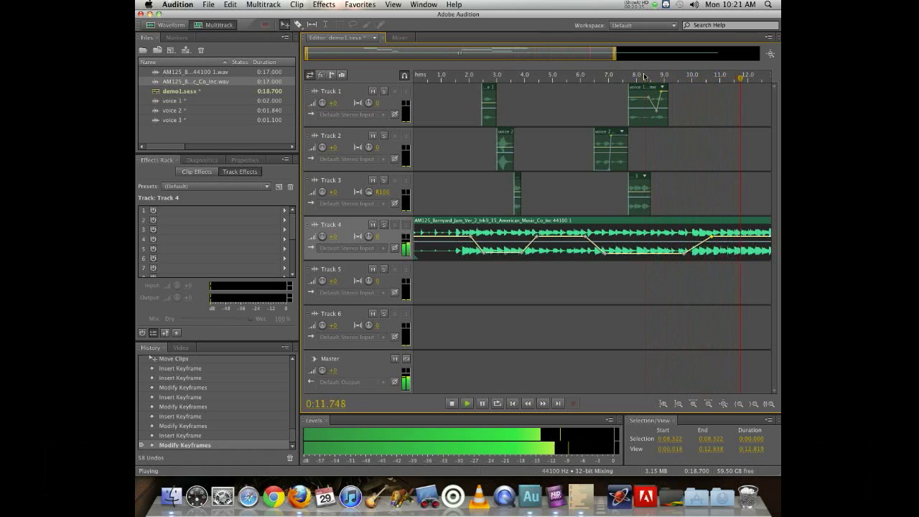
key(space)
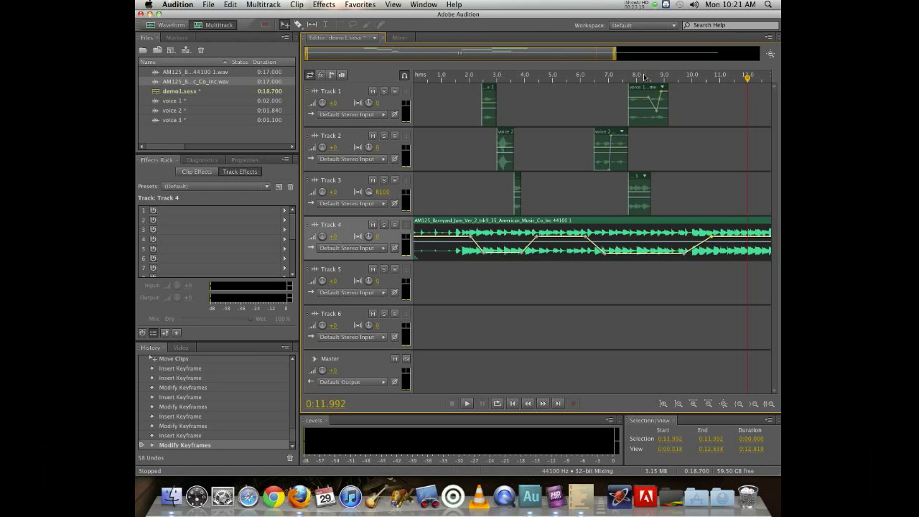
Trim the end of the Track 4 music to about 14.4 s, fade it out from about 11.8 s, and audition the ending
scroll(730, 195, right, 5)
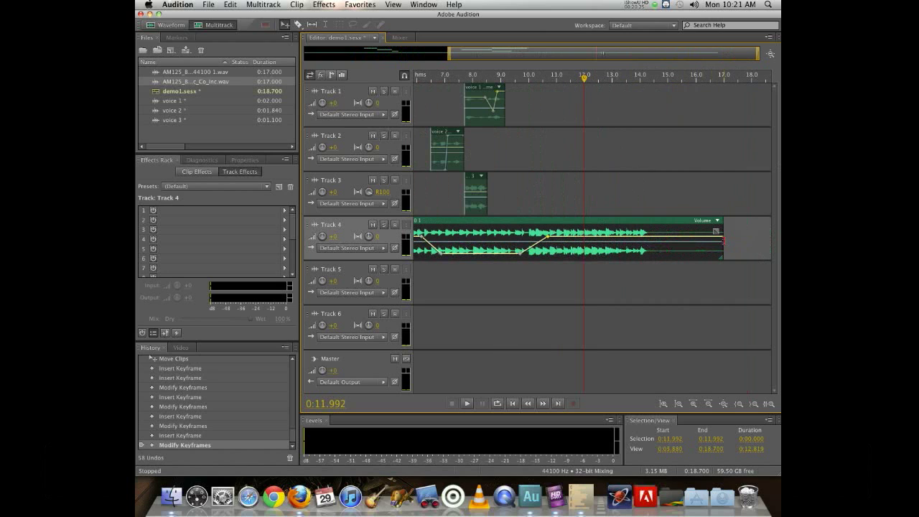
drag(723, 240, 571, 235)
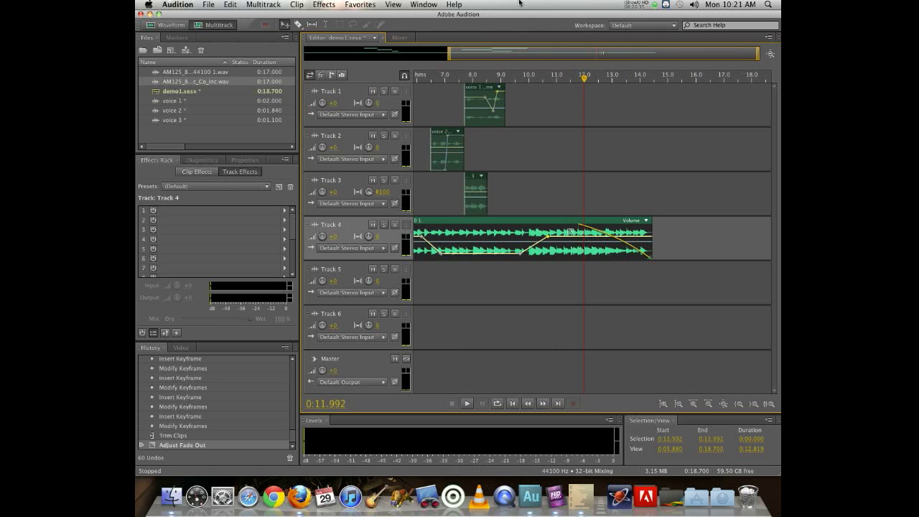
click(558, 79)
key(space)
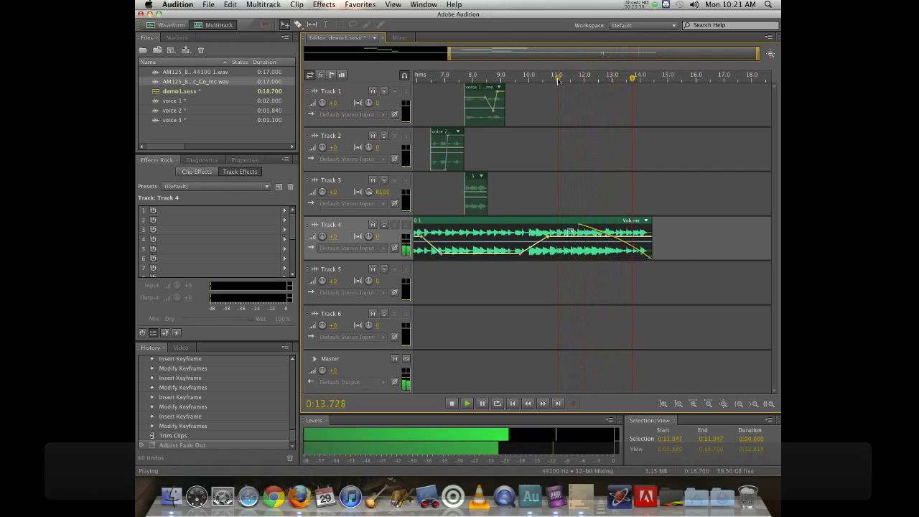
key(space)
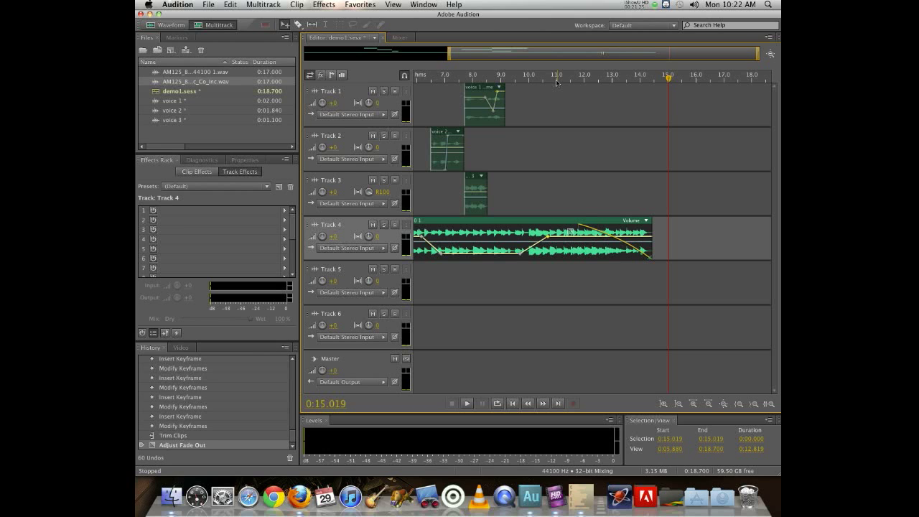
Save the session including all unsaved voice files, choosing the demo1 folder on Mac Storage as the location for voice 3.wav
key(super+s)
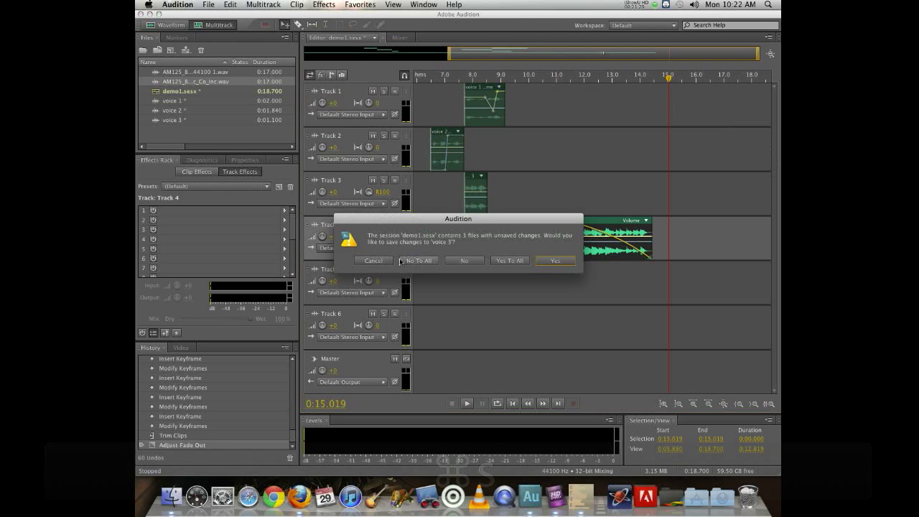
click(501, 261)
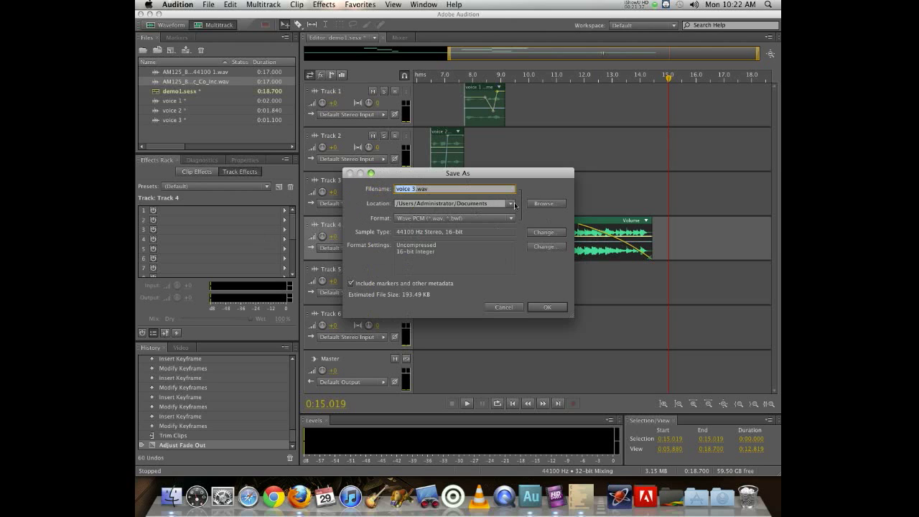
click(544, 204)
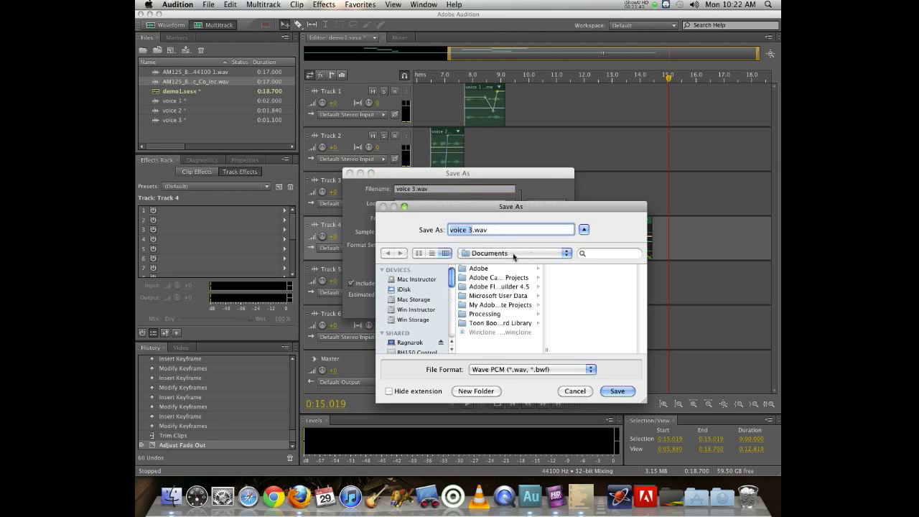
click(416, 301)
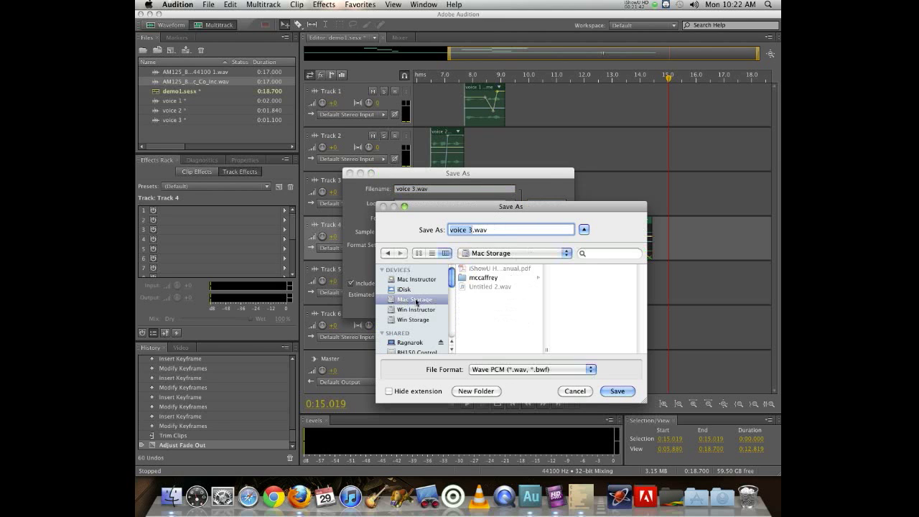
click(476, 277)
click(560, 270)
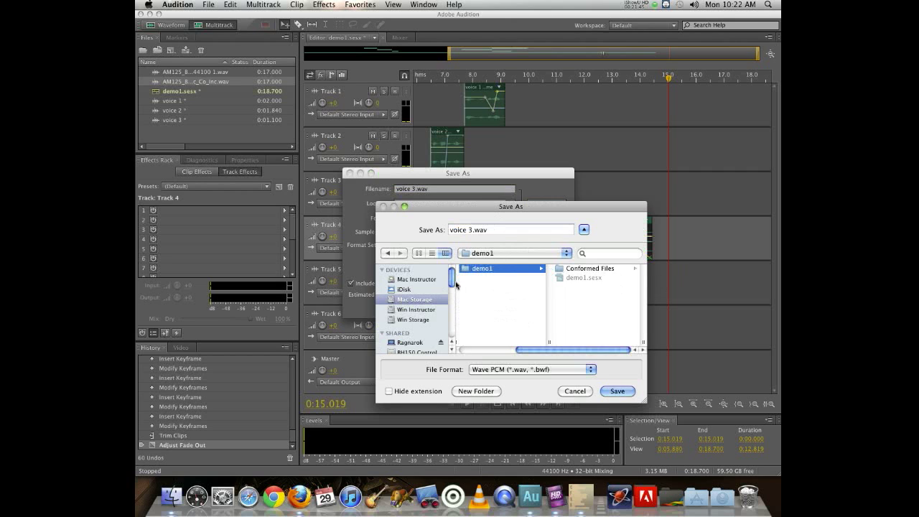
click(563, 270)
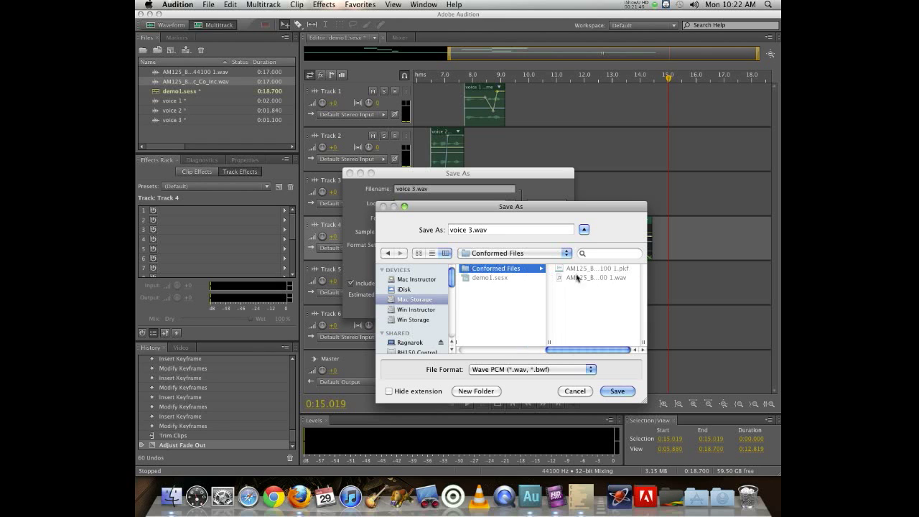
click(496, 253)
click(490, 265)
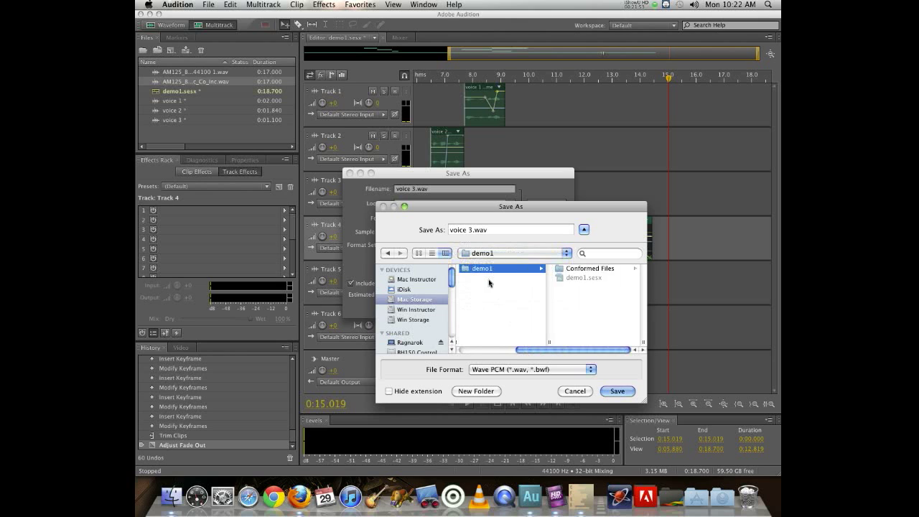
click(617, 391)
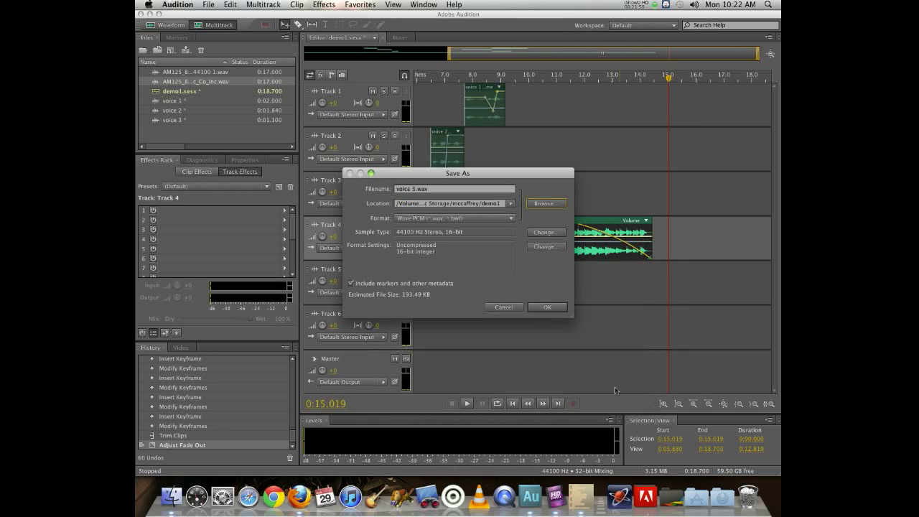
Save voice 3.wav, voice 1.wav and voice 2.wav in the demo1 folder with their default Wave PCM settings
click(545, 307)
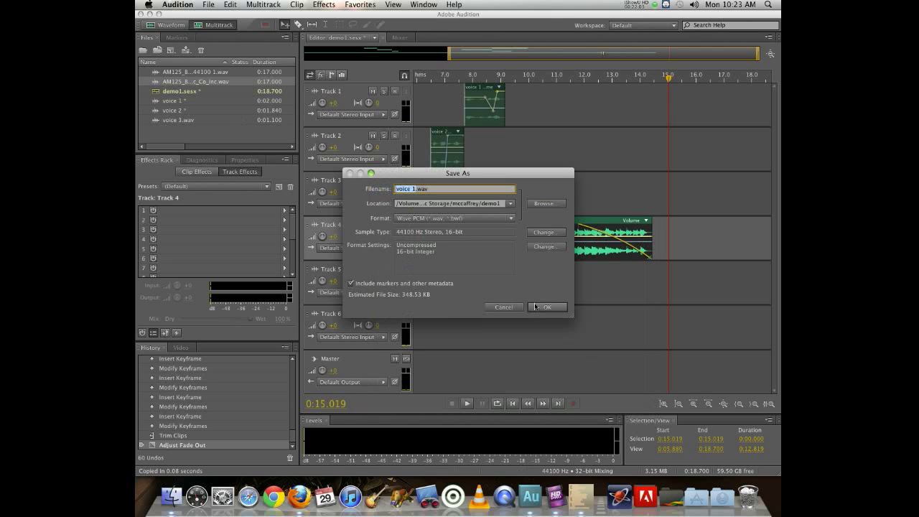
click(550, 307)
click(551, 307)
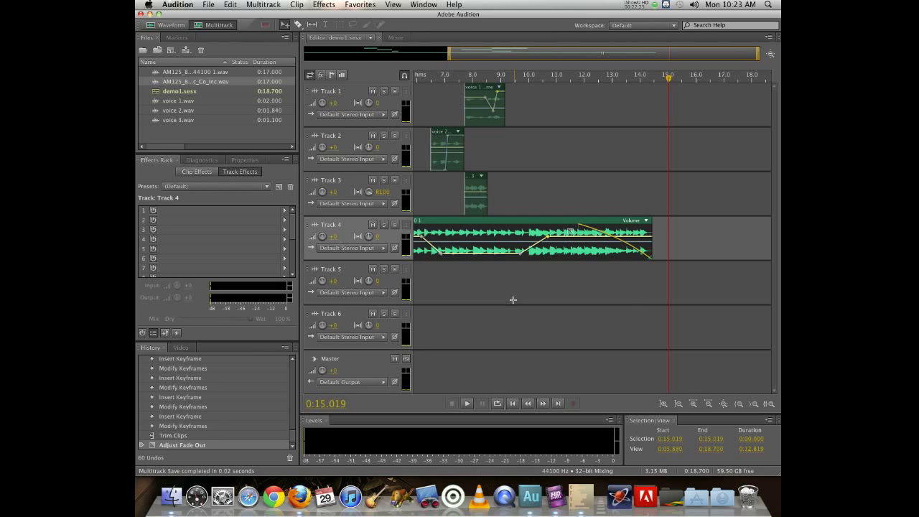
Switch to Finder and open the demo1 folder on Mac Storage to view the saved project files
key(super+Tab)
key(super+Tab)
key(super+Tab)
key(super+Tab)
key(super+shift+Tab)
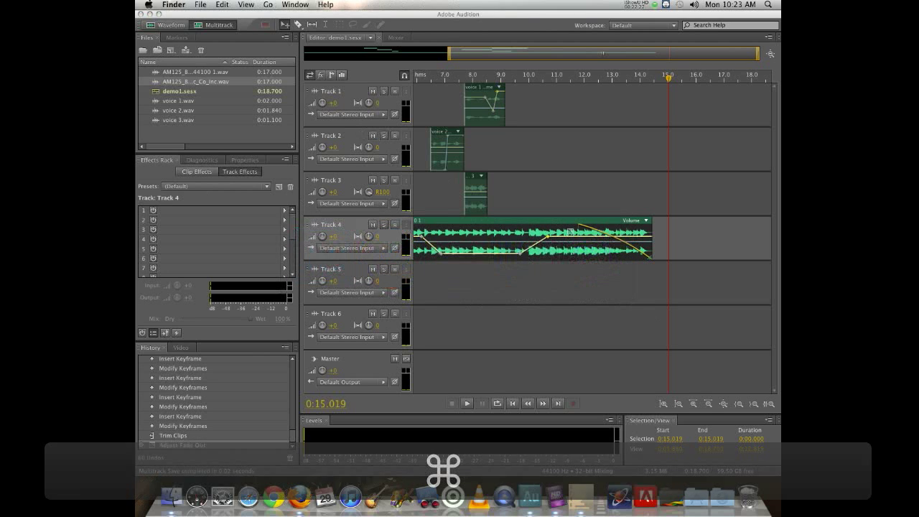
click(237, 111)
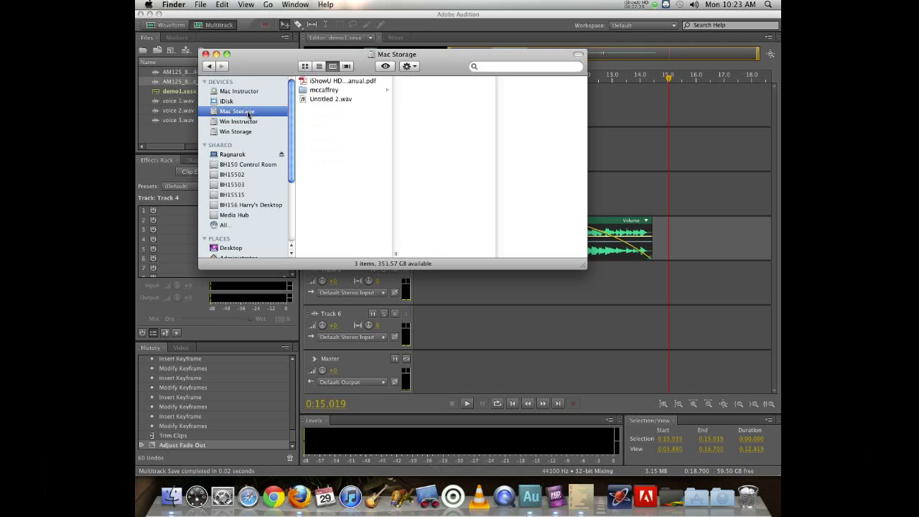
click(323, 90)
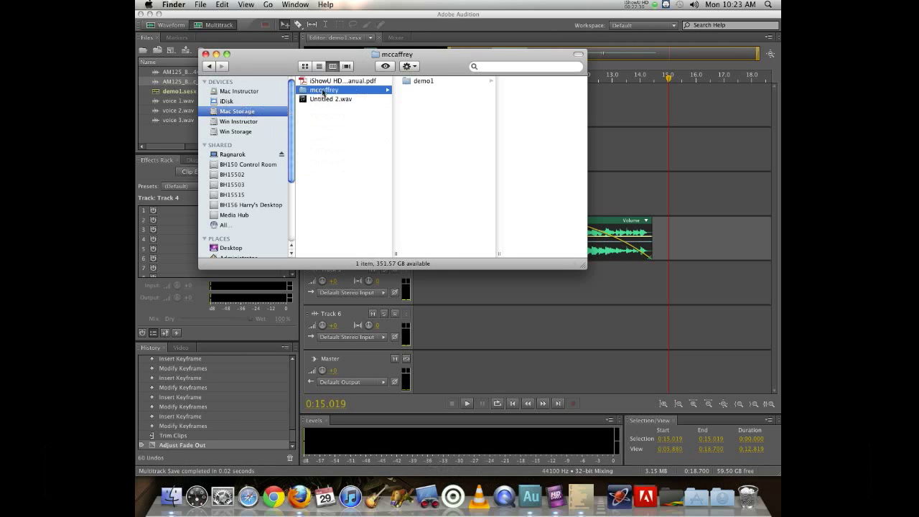
click(422, 81)
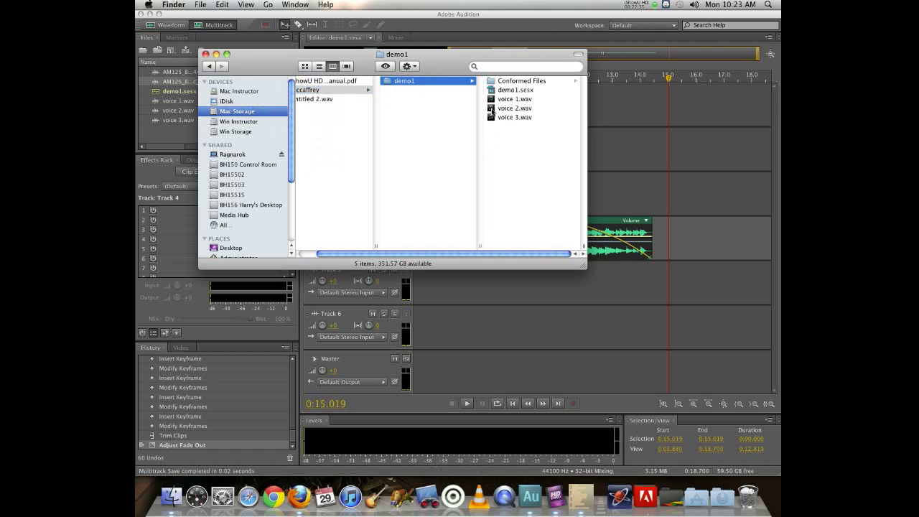
Examine the file details of the demo1.sesx session and the voice 1.wav recording
click(520, 90)
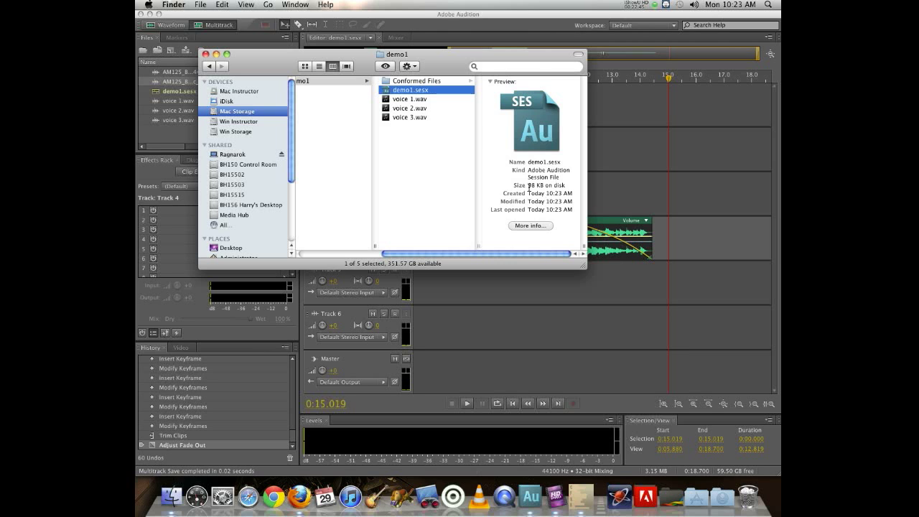
click(388, 99)
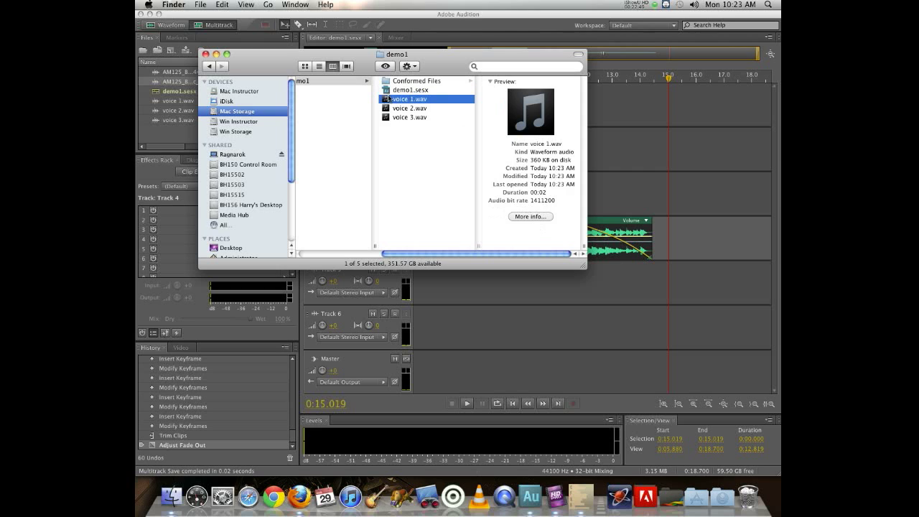
click(397, 90)
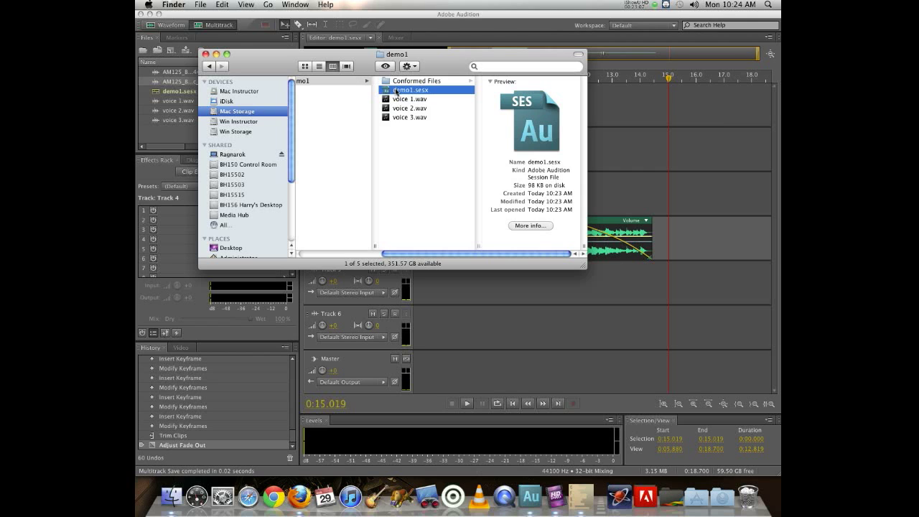
Switch back to Audition, mix down the entire demo1 session to a new file and play it
click(499, 337)
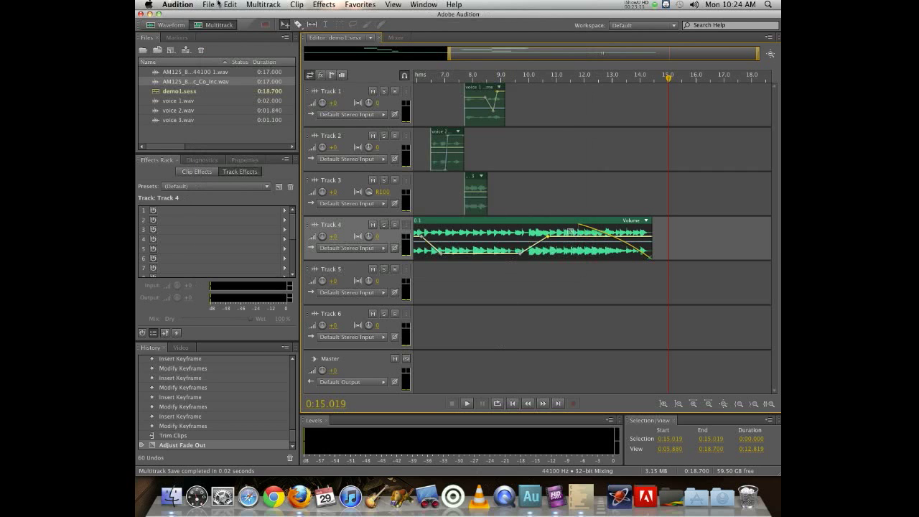
click(265, 5)
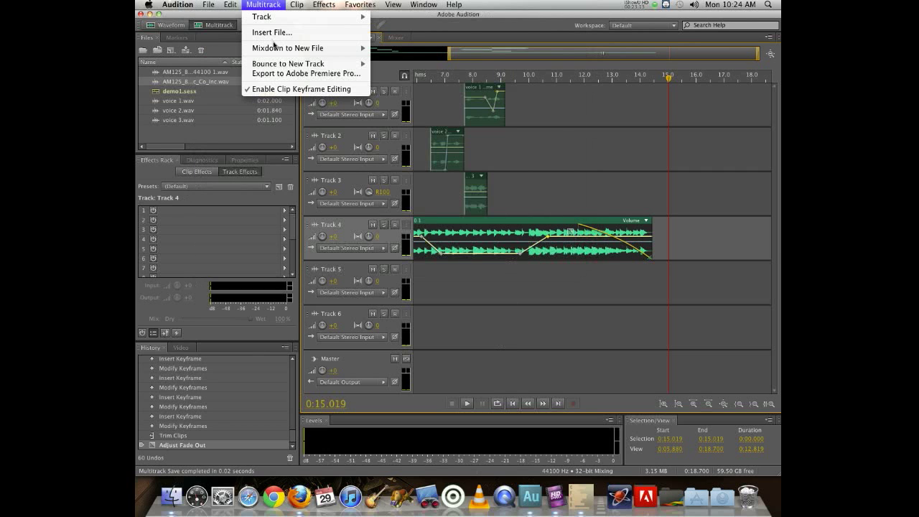
mouse_move(276, 49)
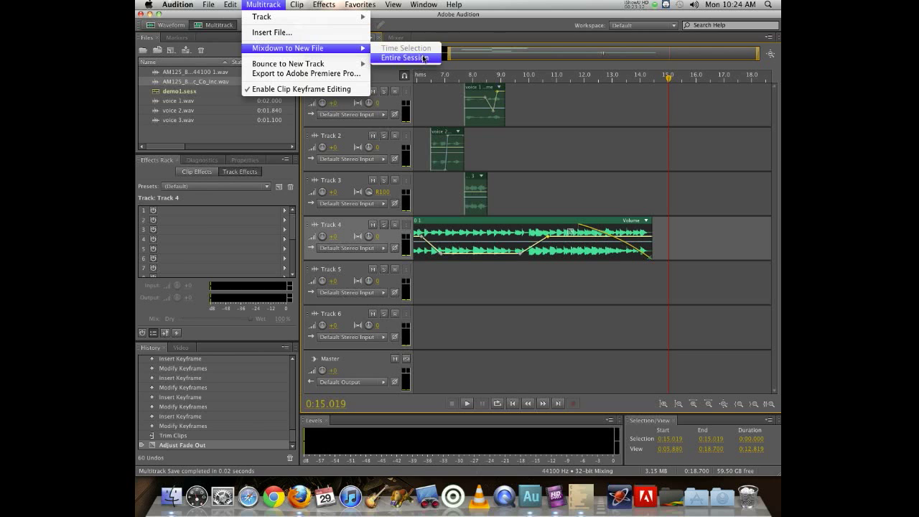
mouse_move(202, 5)
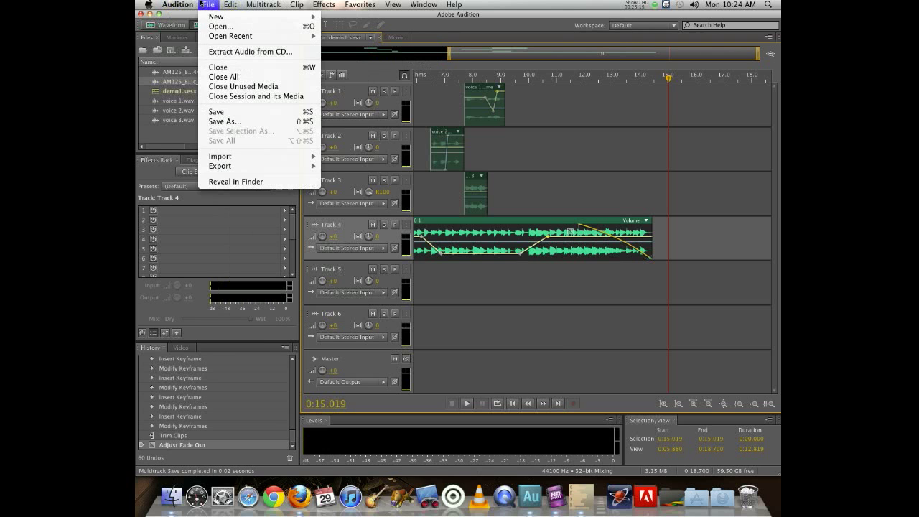
mouse_move(217, 168)
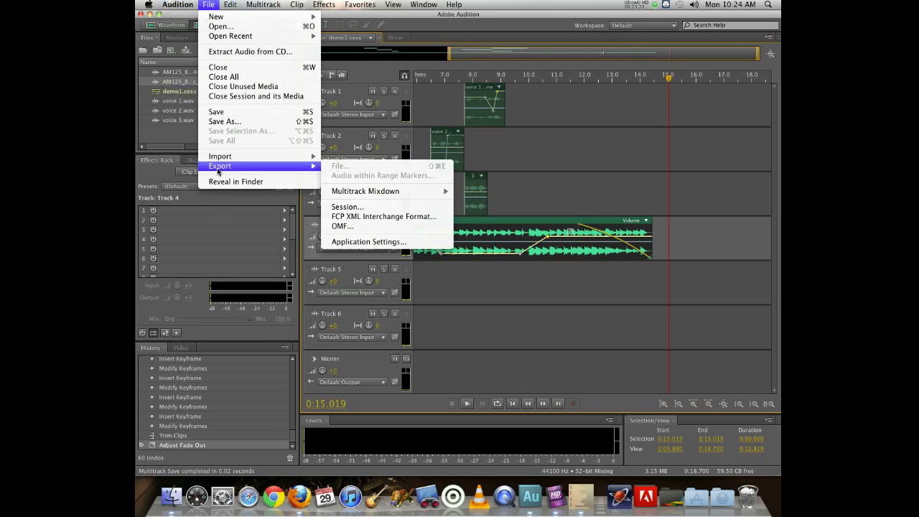
mouse_move(374, 195)
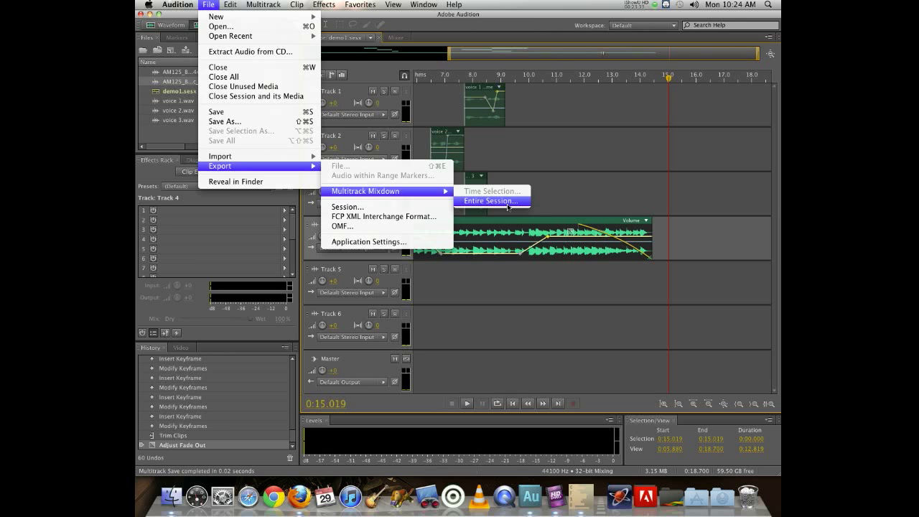
mouse_move(260, 5)
mouse_move(267, 47)
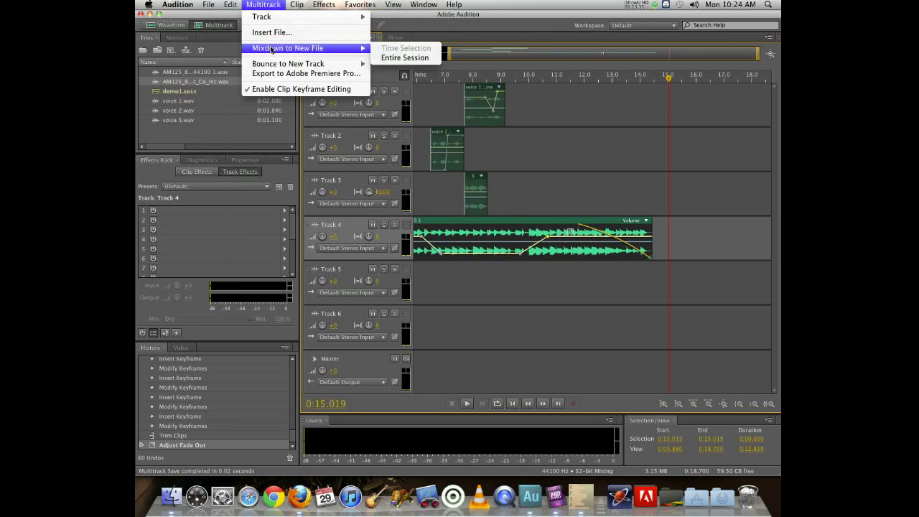
click(400, 60)
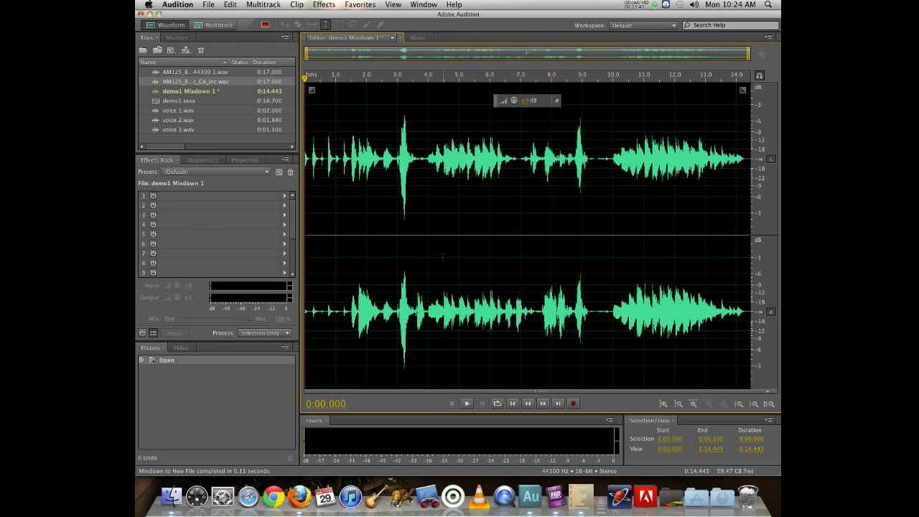
key(space)
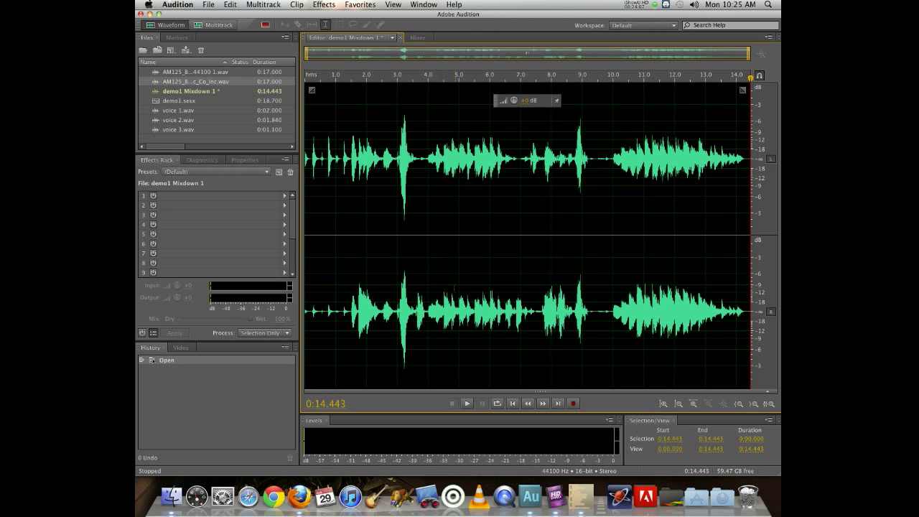
Save the mixdown as demo1 Mixdown 1.wav in the demo1 folder using the Wave PCM format
click(208, 4)
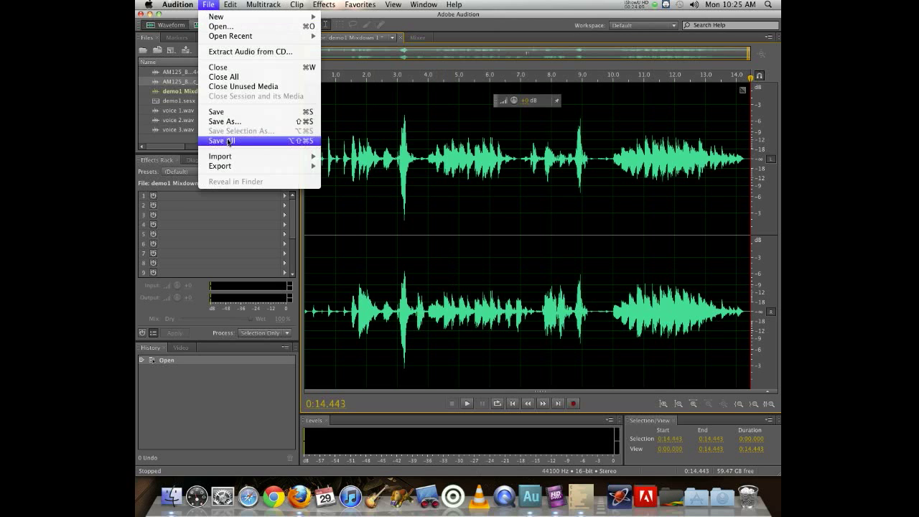
click(229, 111)
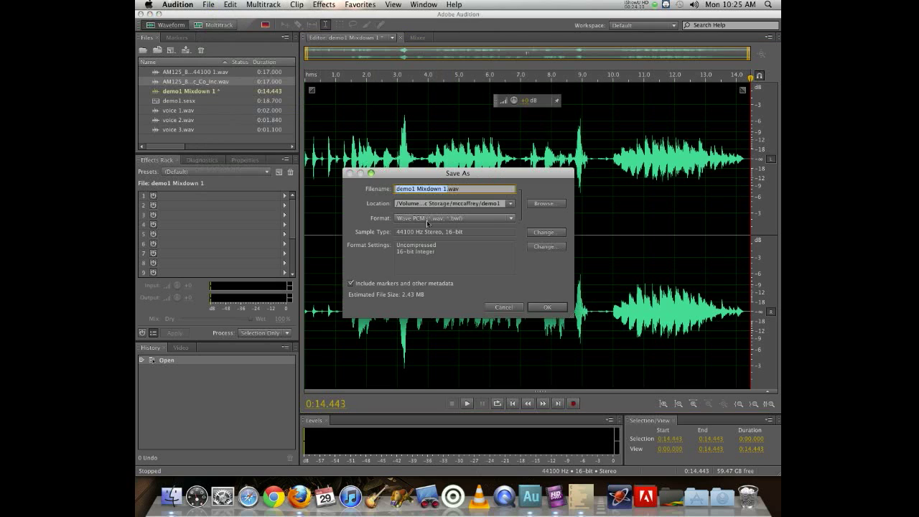
click(427, 218)
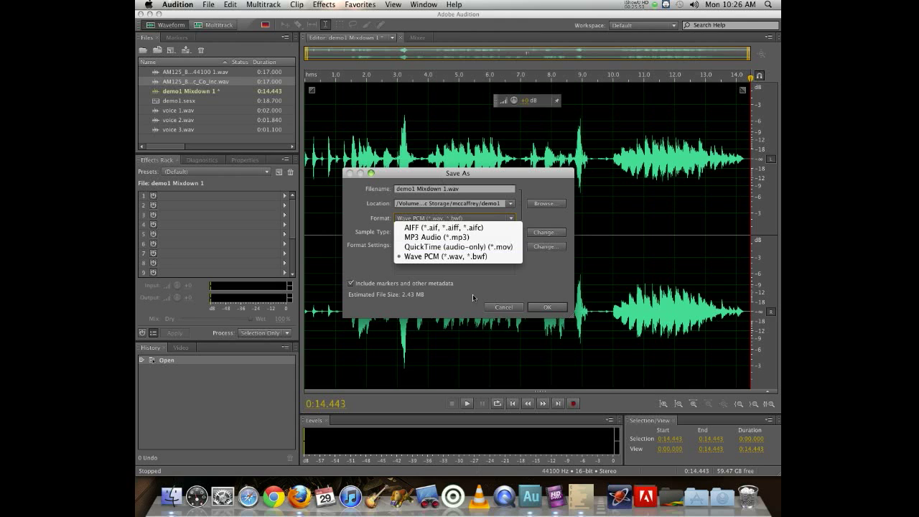
click(409, 258)
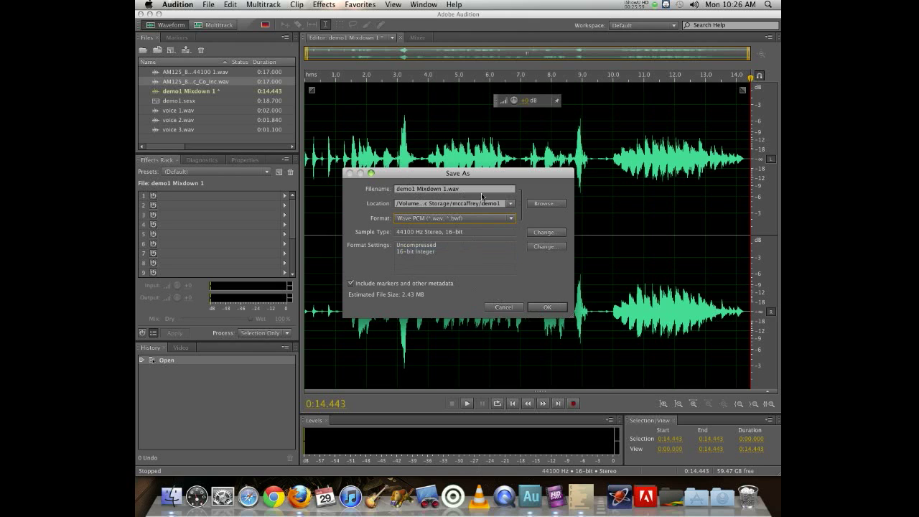
click(539, 307)
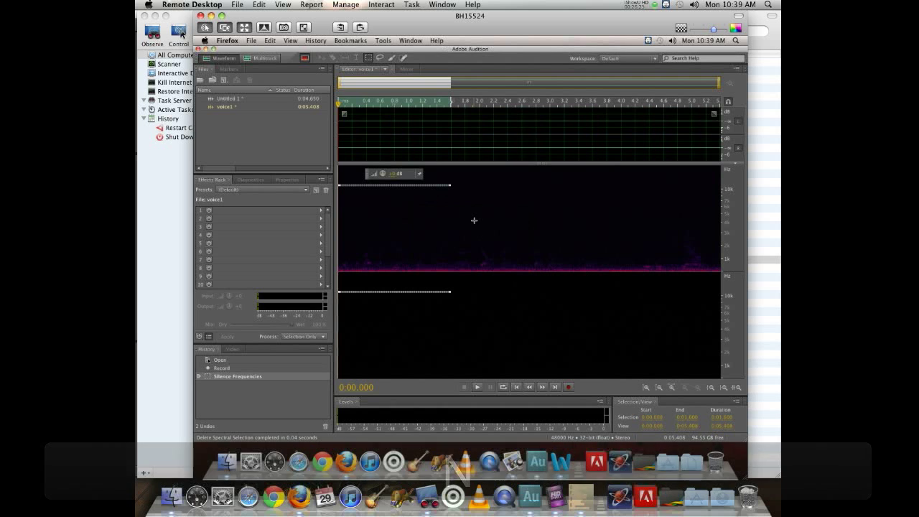
On the remote computer BH15524, create a new audio file named voice 4 at 44100 Hz with a 16-bit depth
click(282, 149)
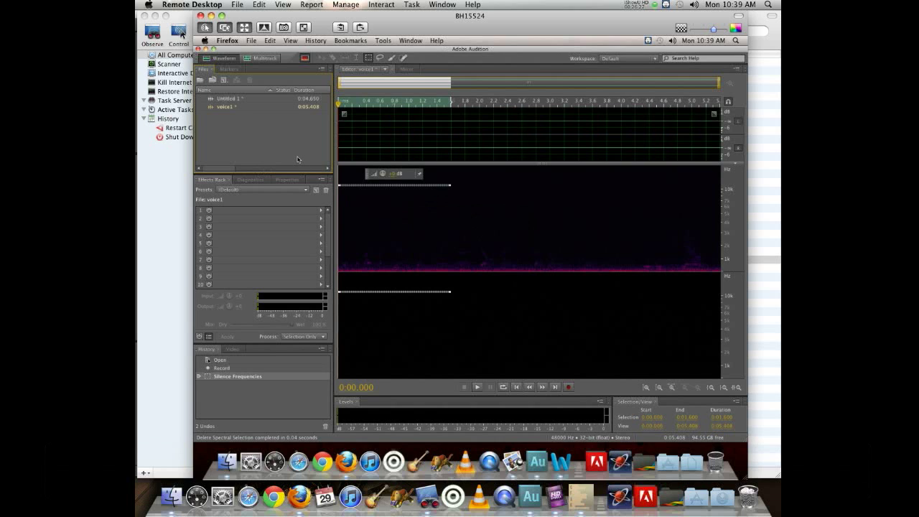
key(super+shift+n)
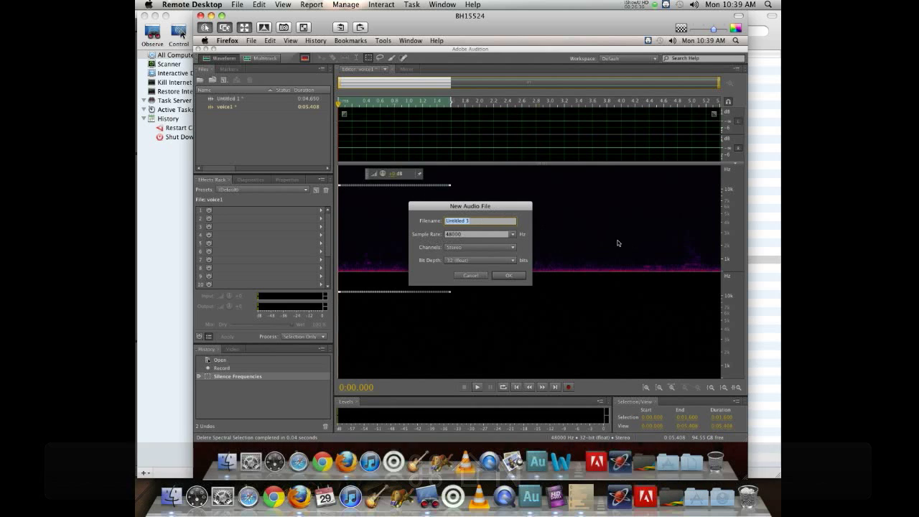
click(514, 235)
click(471, 294)
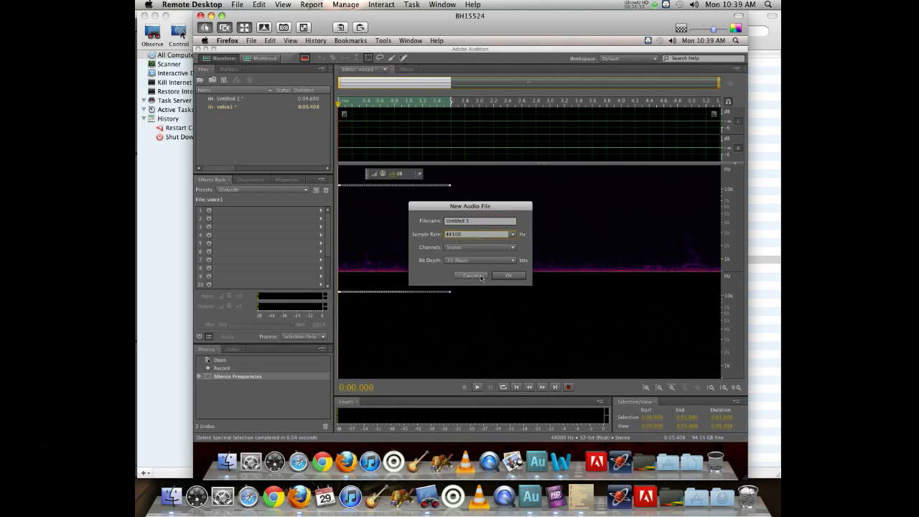
click(486, 260)
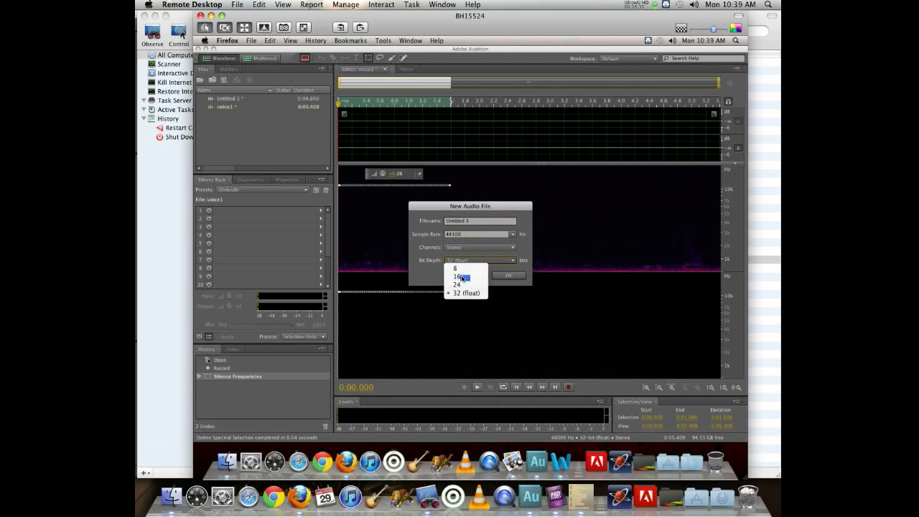
click(458, 277)
click(472, 224)
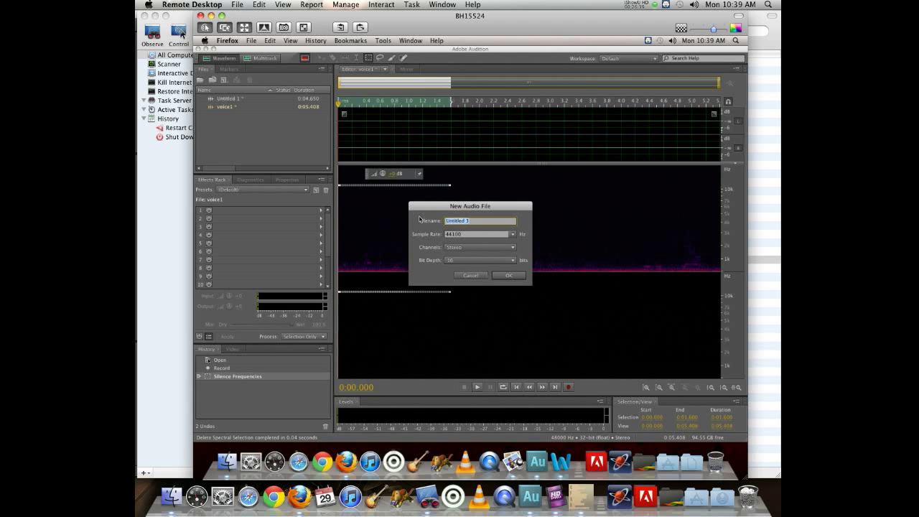
text(voice 4)
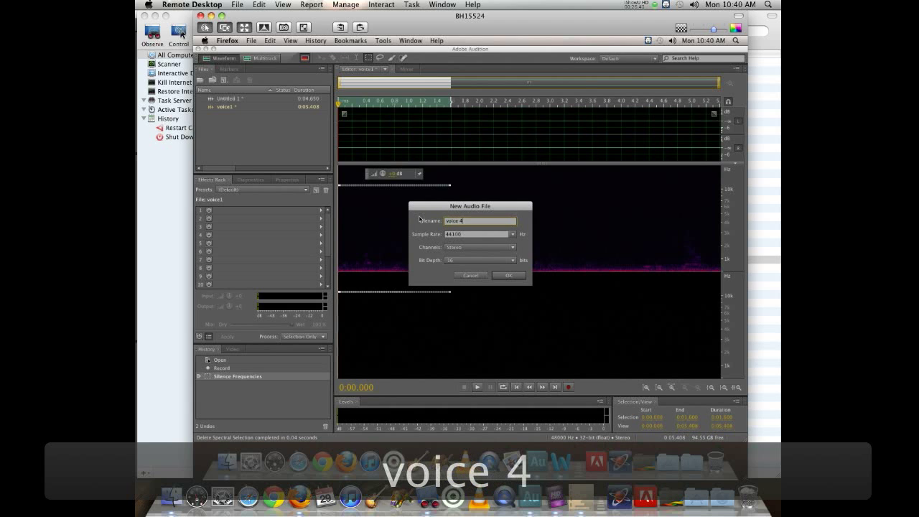
click(509, 275)
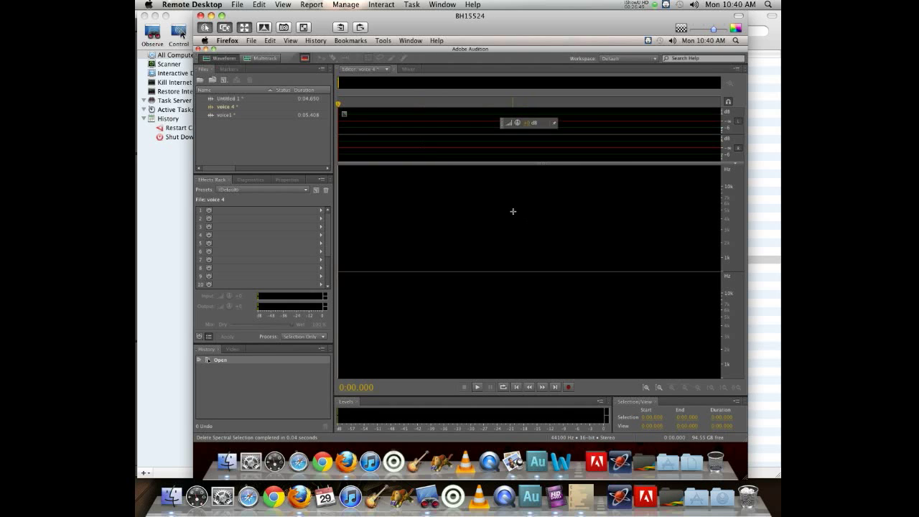
Record a voice take of about 4 seconds into voice 4 and hide the spectral frequency display
click(569, 388)
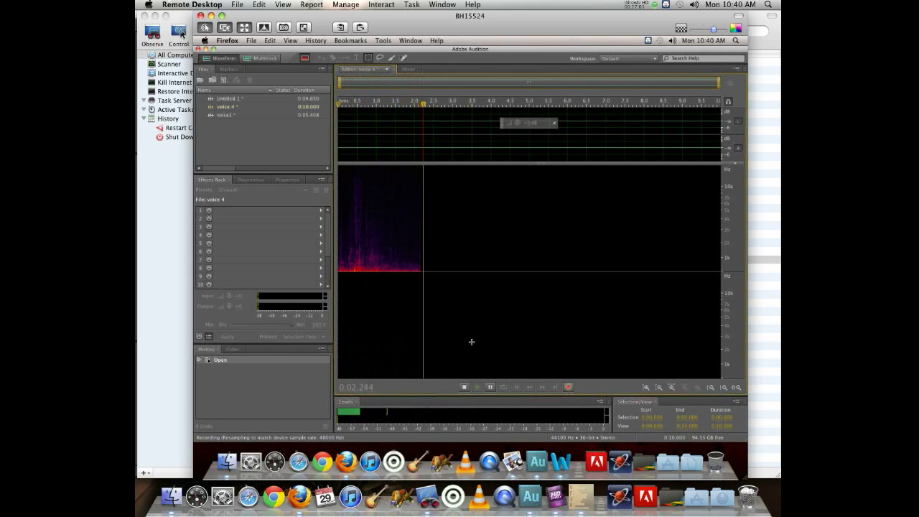
key(space)
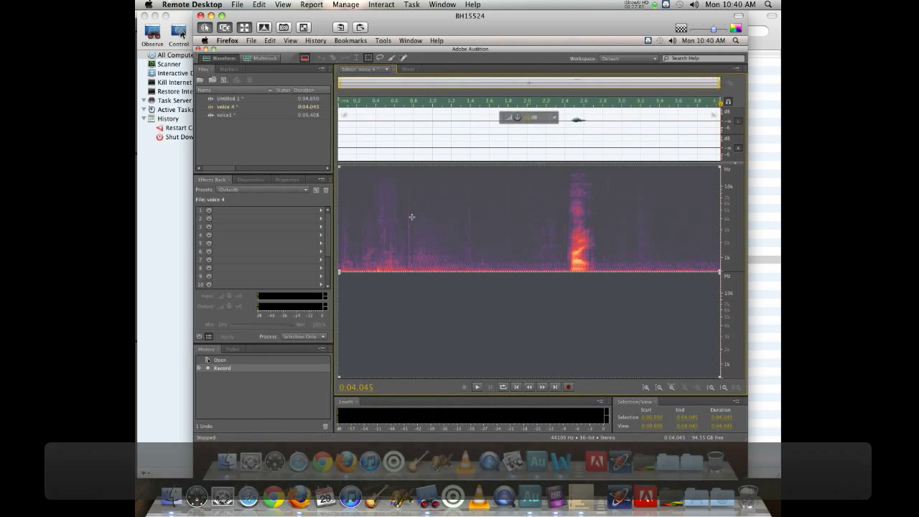
key(shift+d)
Make Audition the active application on the remote computer
click(494, 250)
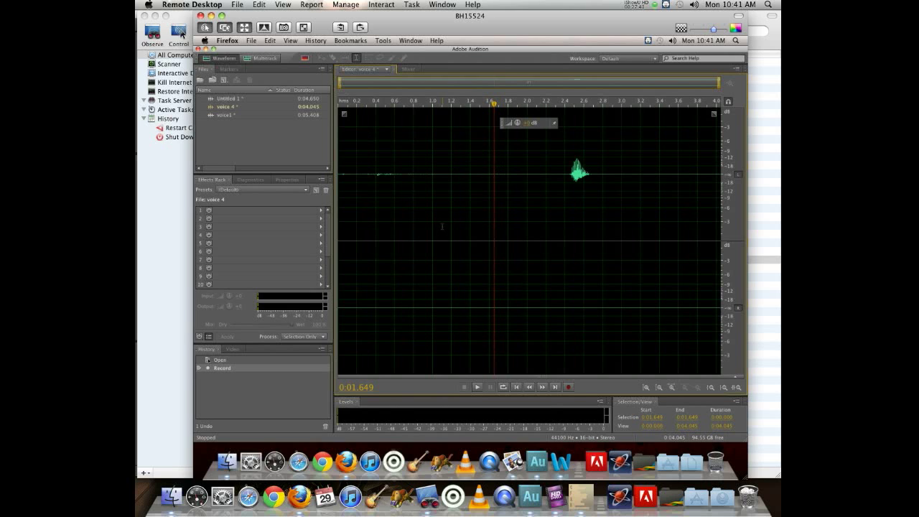
click(437, 196)
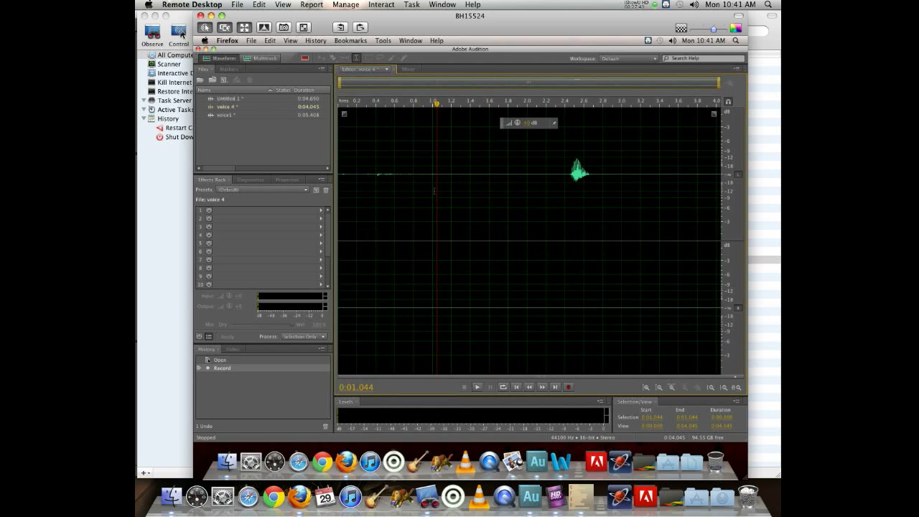
click(387, 143)
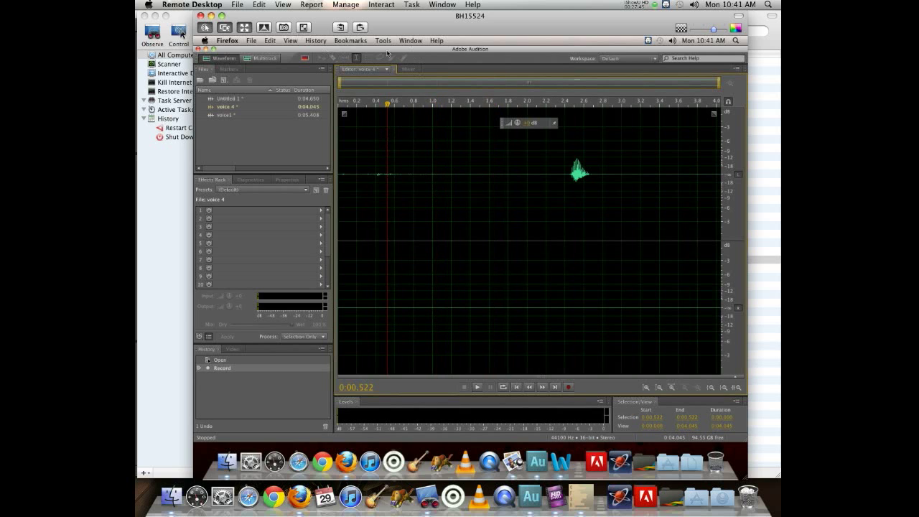
drag(420, 50, 424, 84)
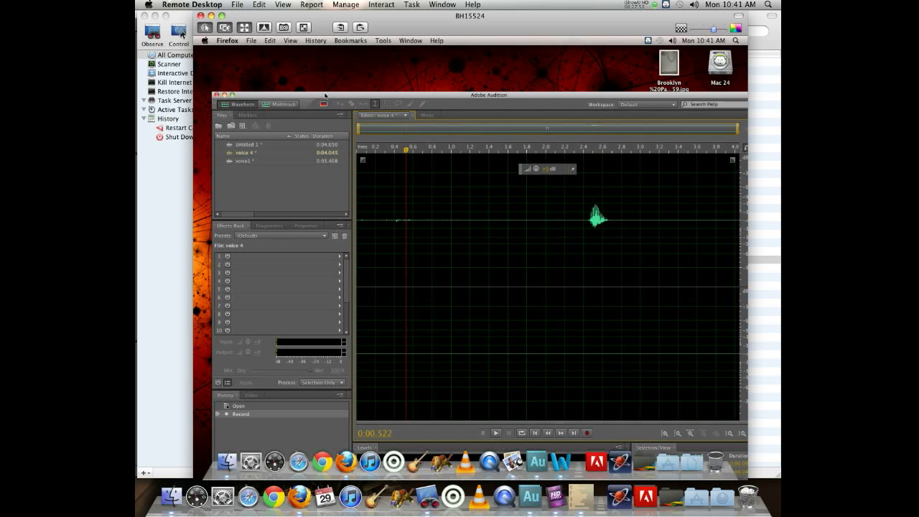
drag(325, 95, 307, 49)
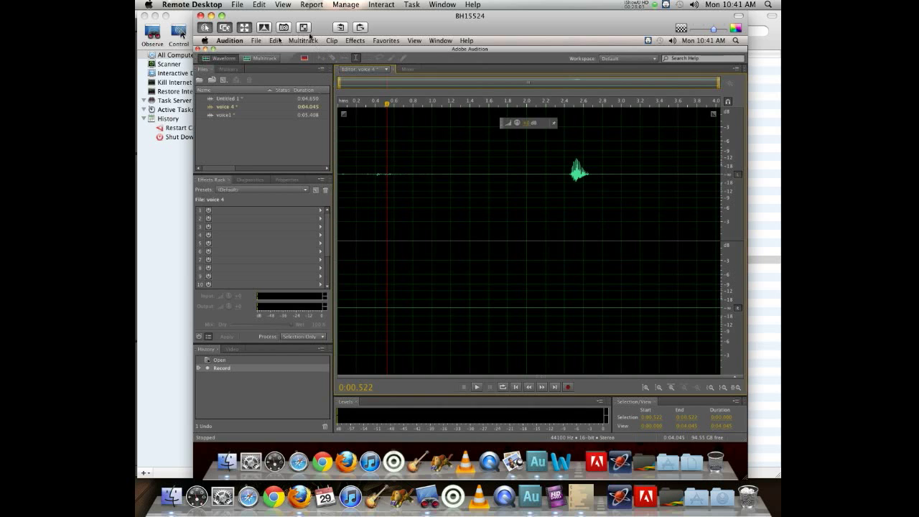
Try the Channel Mixer effect with the Fill Right preset on voice 4 and undo it
click(357, 41)
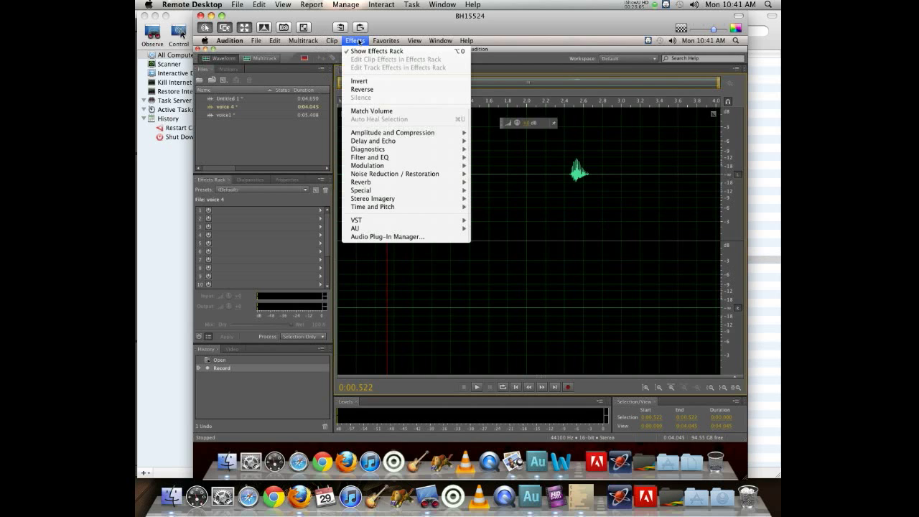
mouse_move(382, 135)
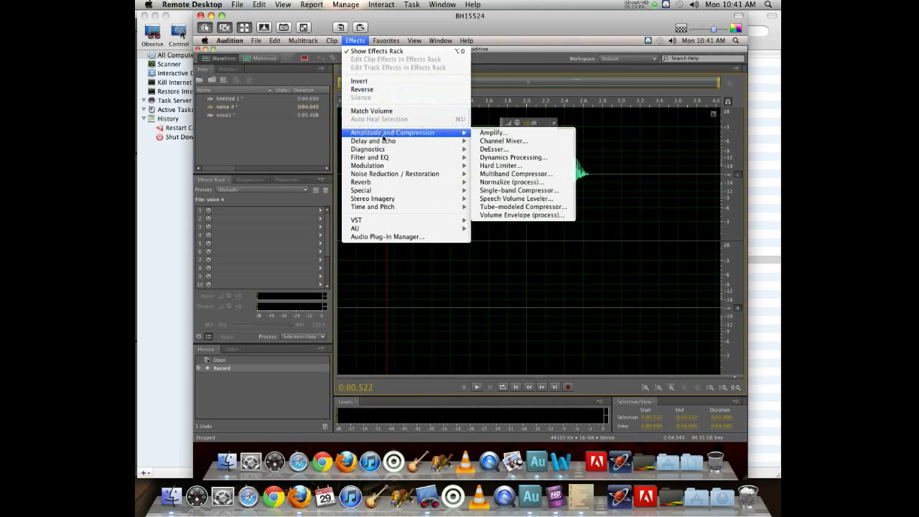
click(527, 142)
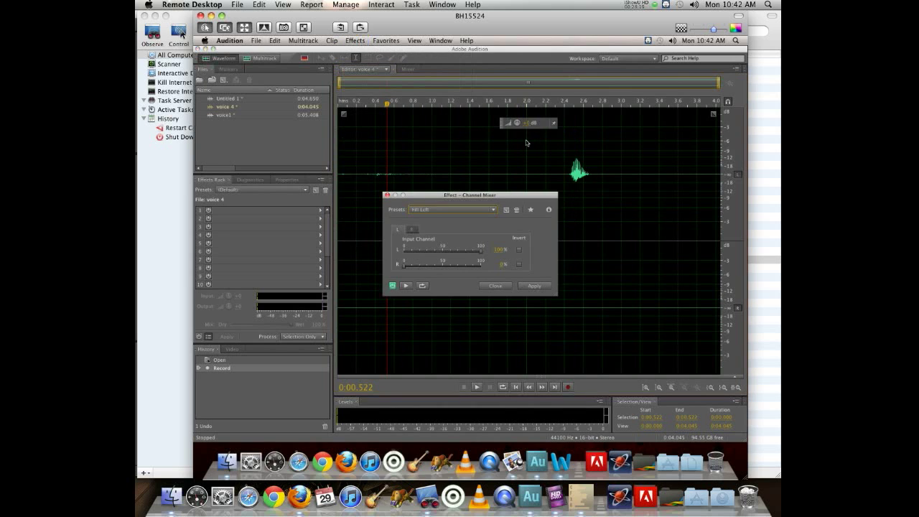
click(443, 211)
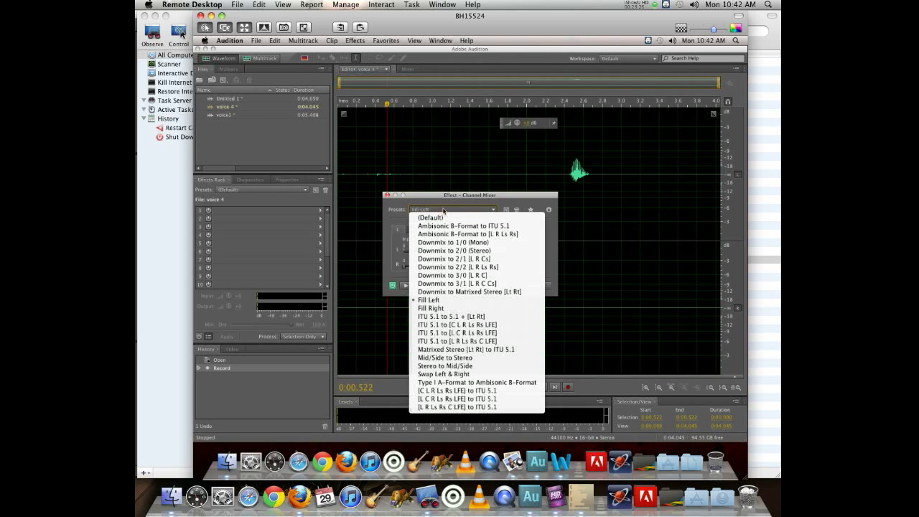
click(439, 309)
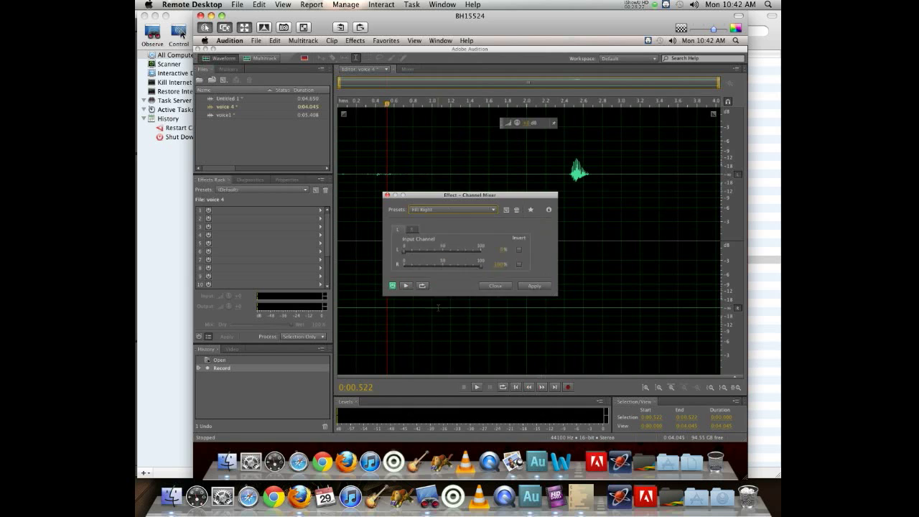
click(544, 286)
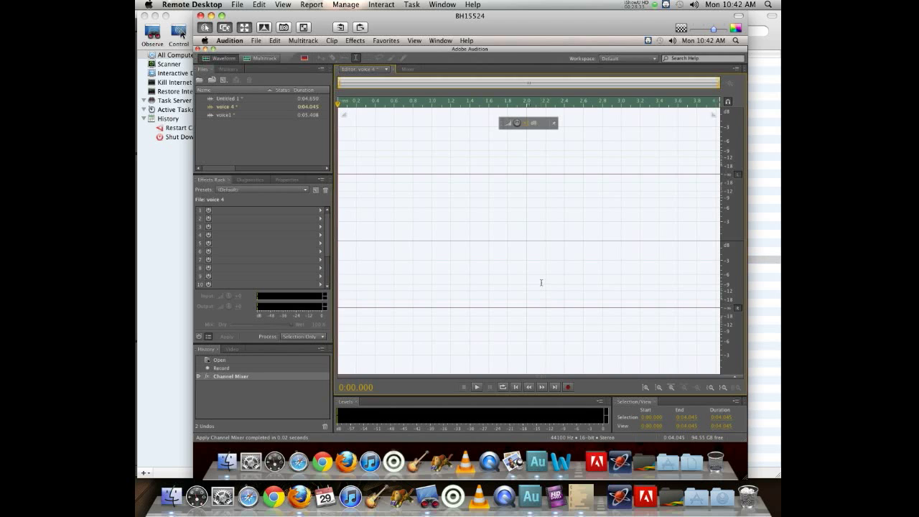
key(super+z)
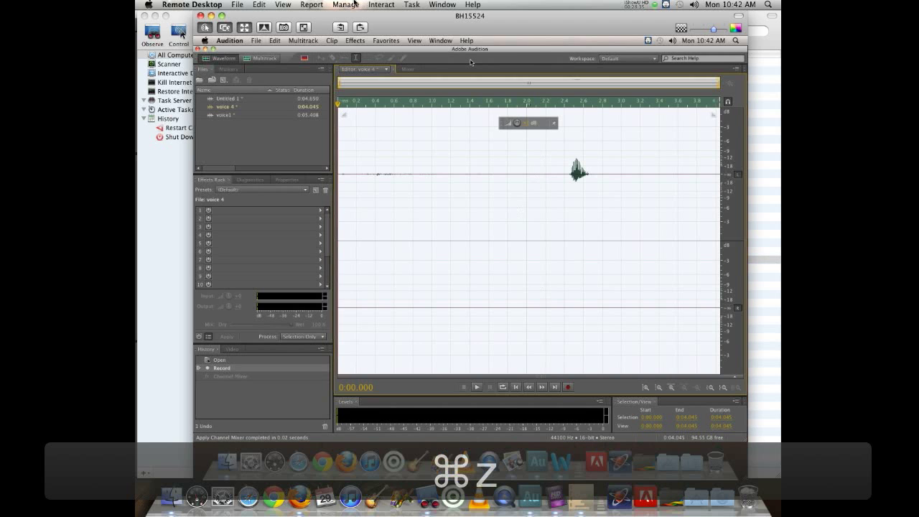
Apply the Channel Mixer effect with the Fill Left preset to the whole voice 4 recording
click(316, 4)
click(396, 126)
click(415, 260)
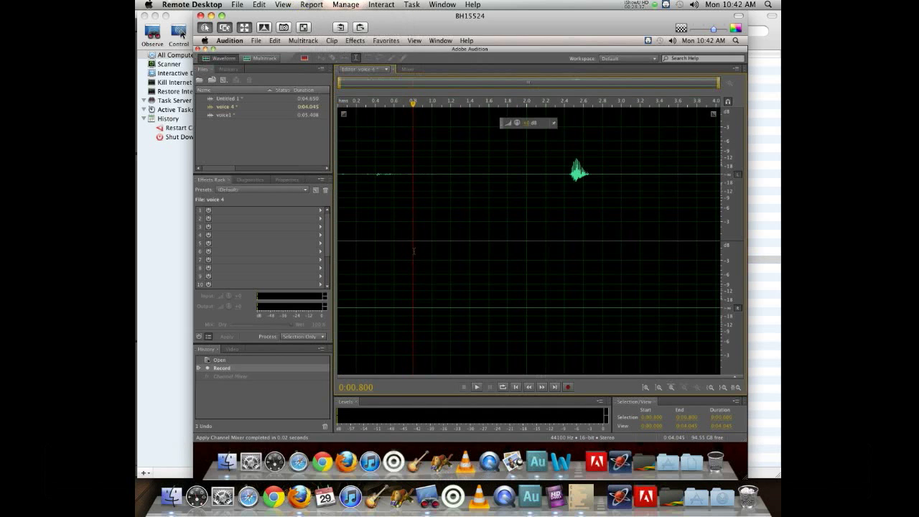
click(356, 41)
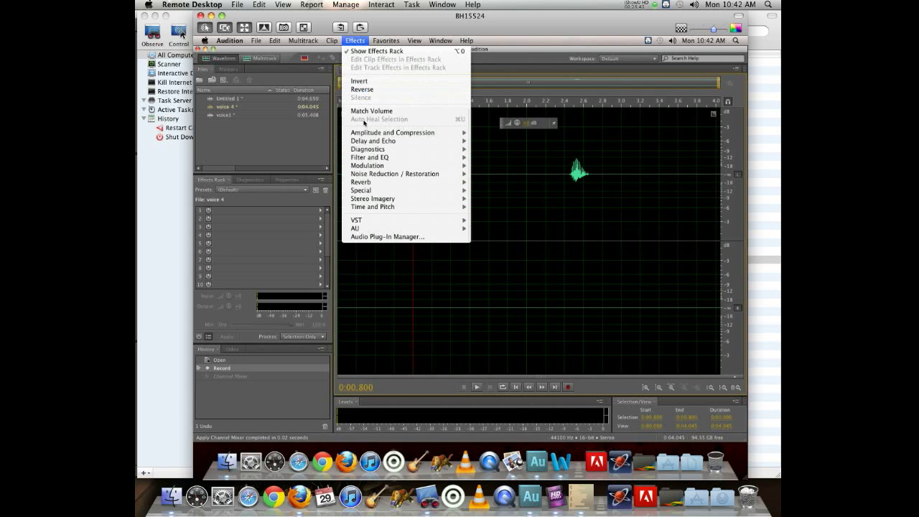
mouse_move(388, 134)
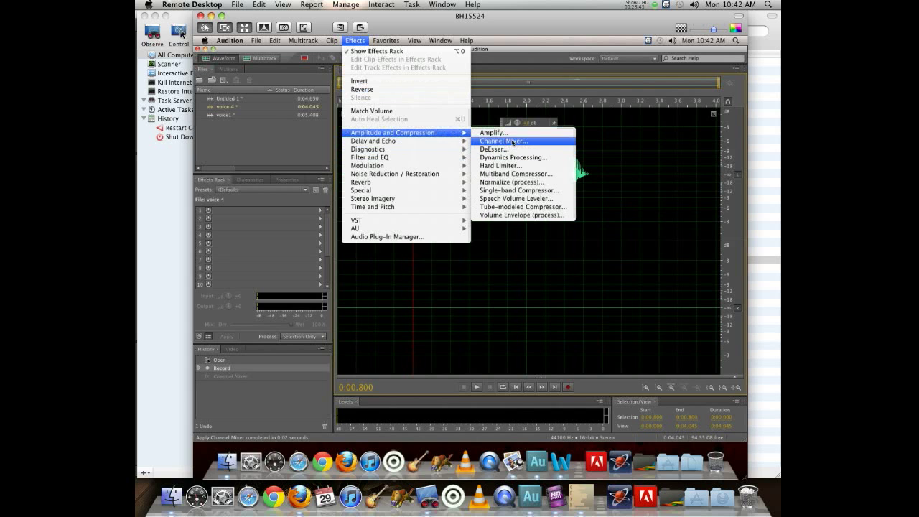
click(503, 141)
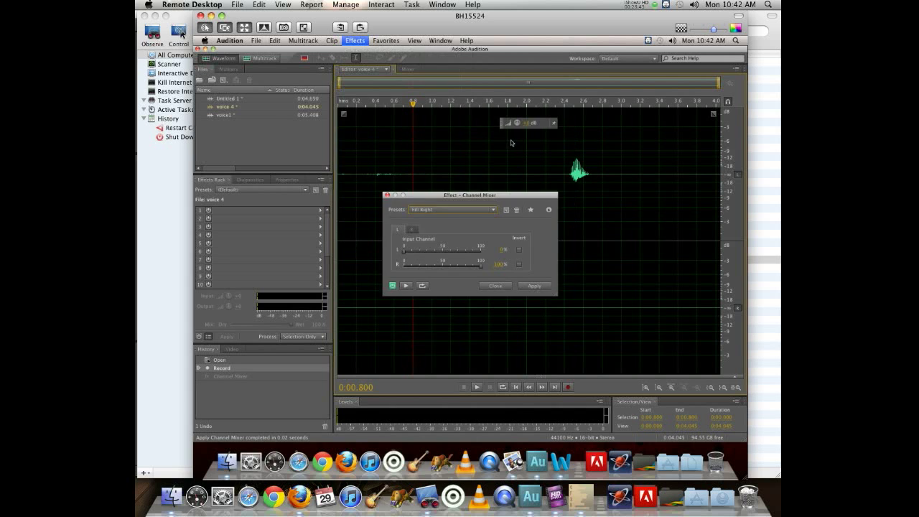
click(427, 211)
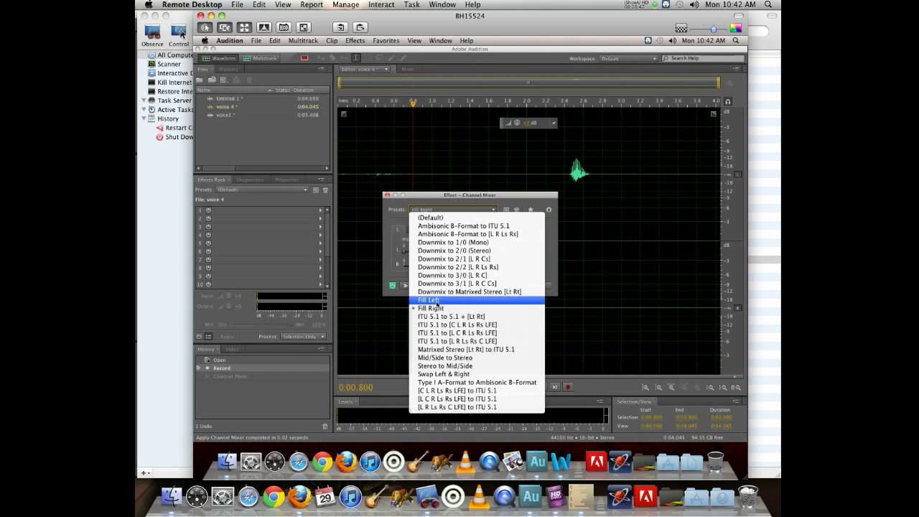
click(439, 304)
click(529, 286)
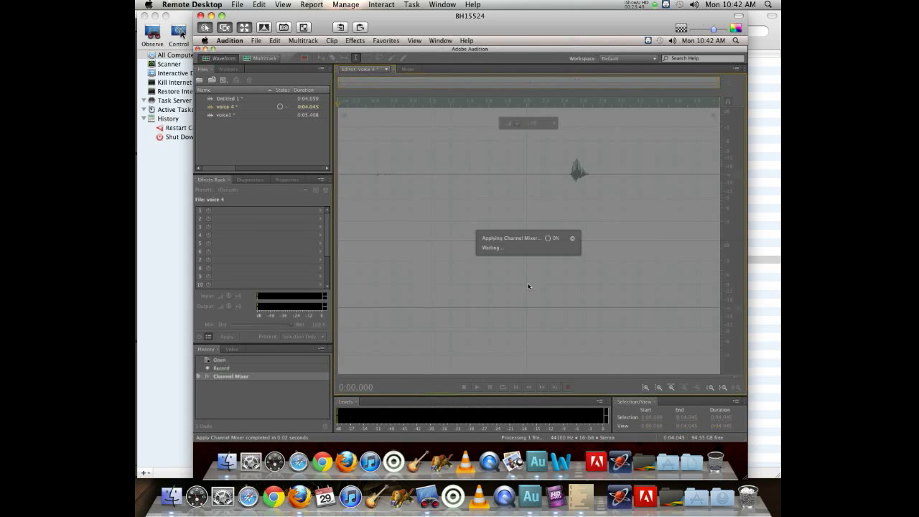
click(523, 206)
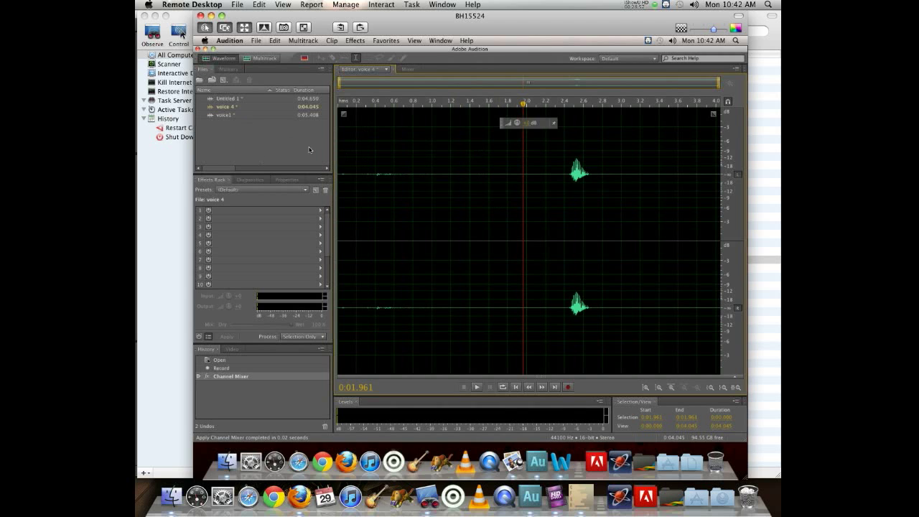
Create a multitrack session named Untitled Session 1 at 44100 Hz with a stereo master and place voice 4 at the start of Track 1
right_click(224, 112)
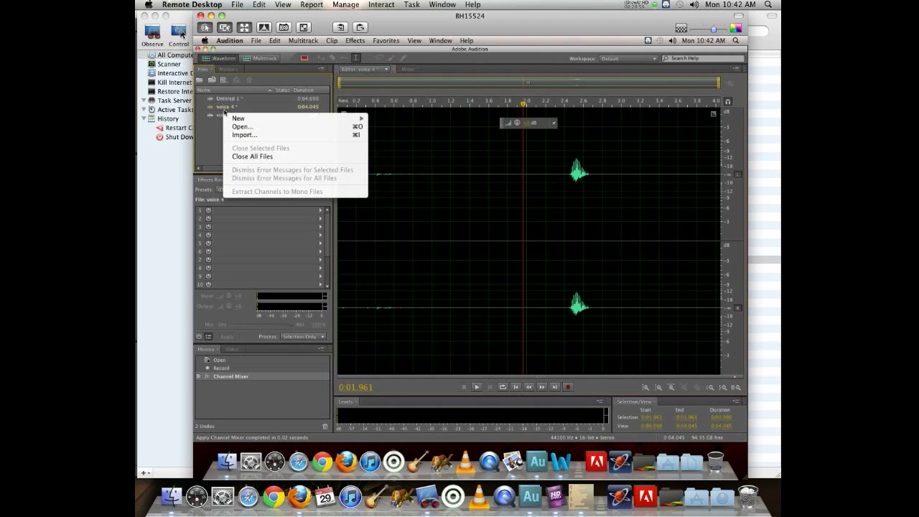
click(217, 131)
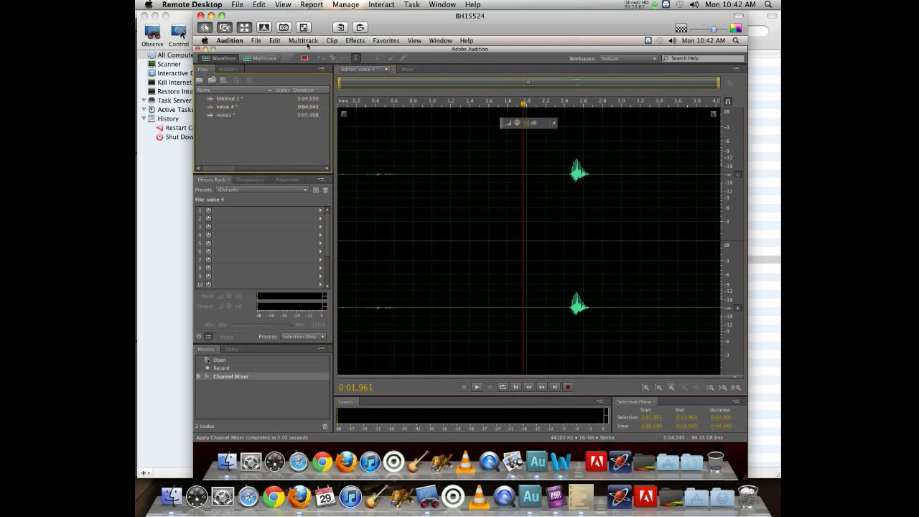
click(257, 41)
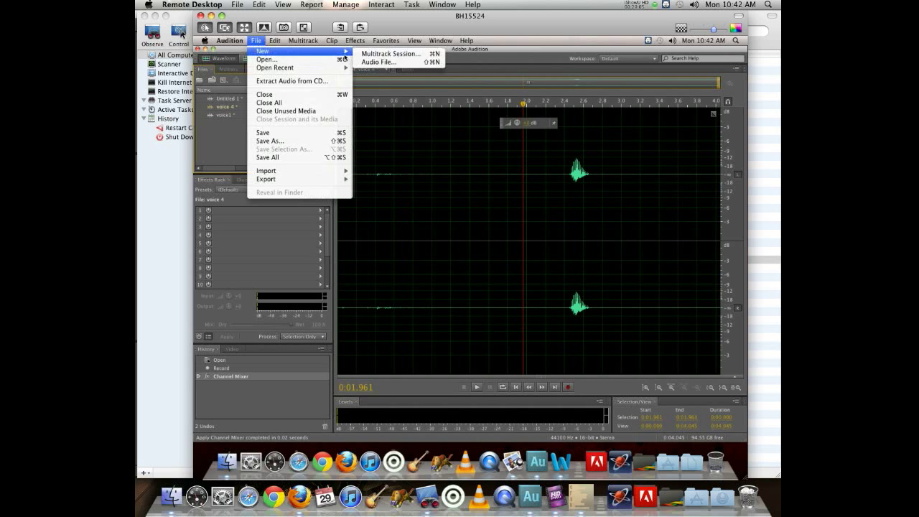
click(330, 87)
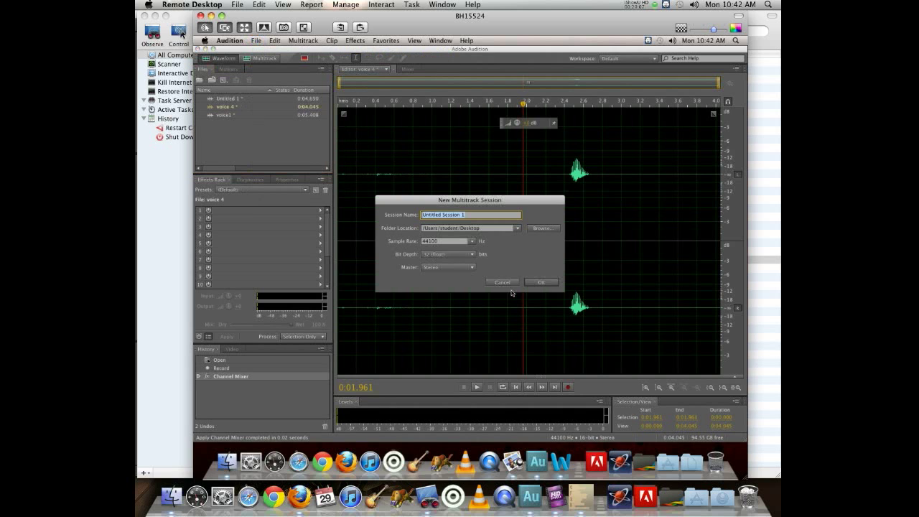
click(538, 284)
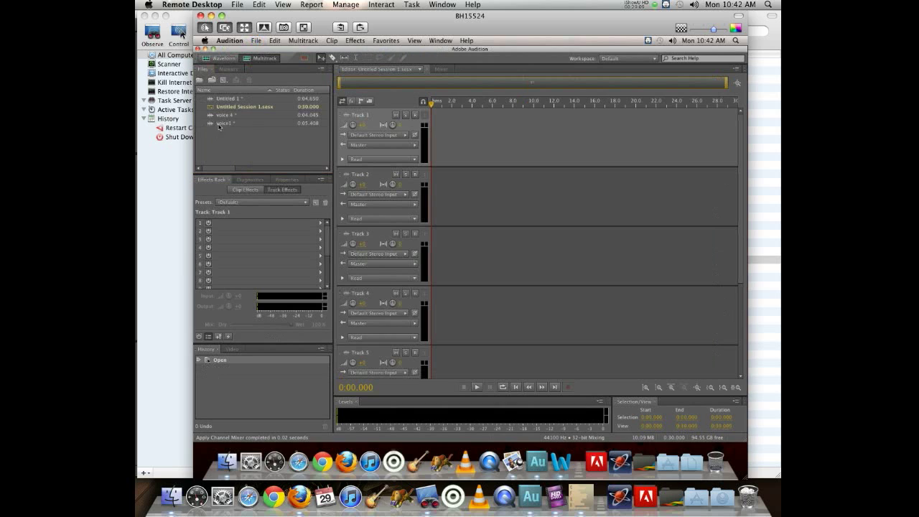
drag(434, 141, 436, 140)
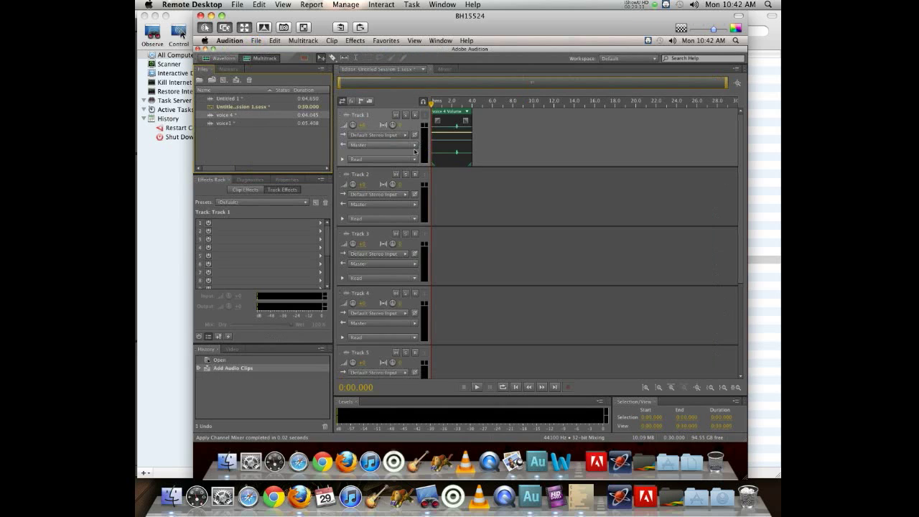